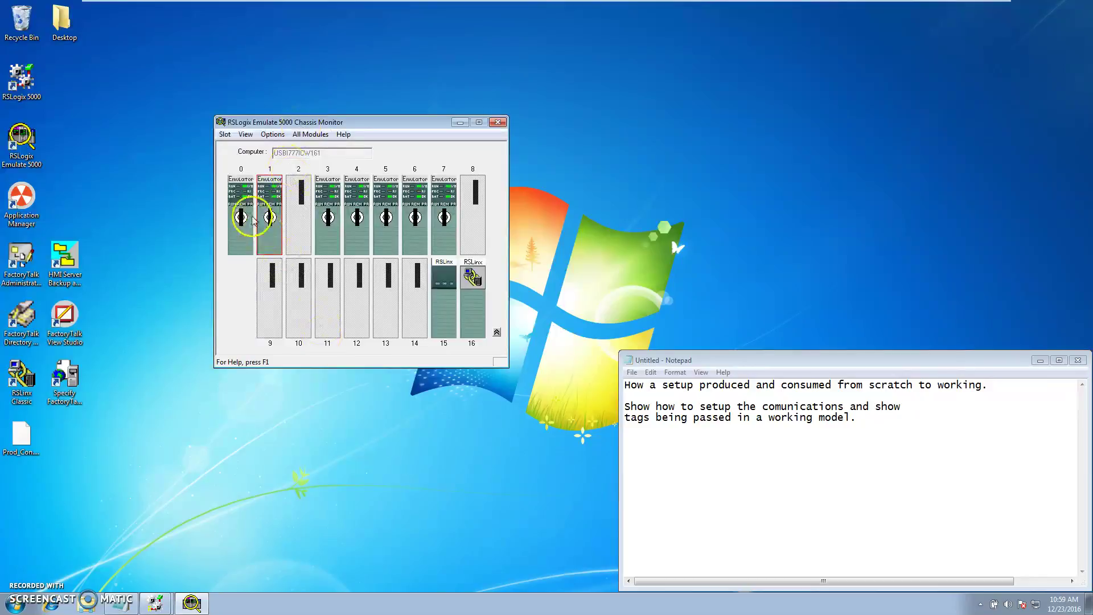
click(249, 194)
click(275, 195)
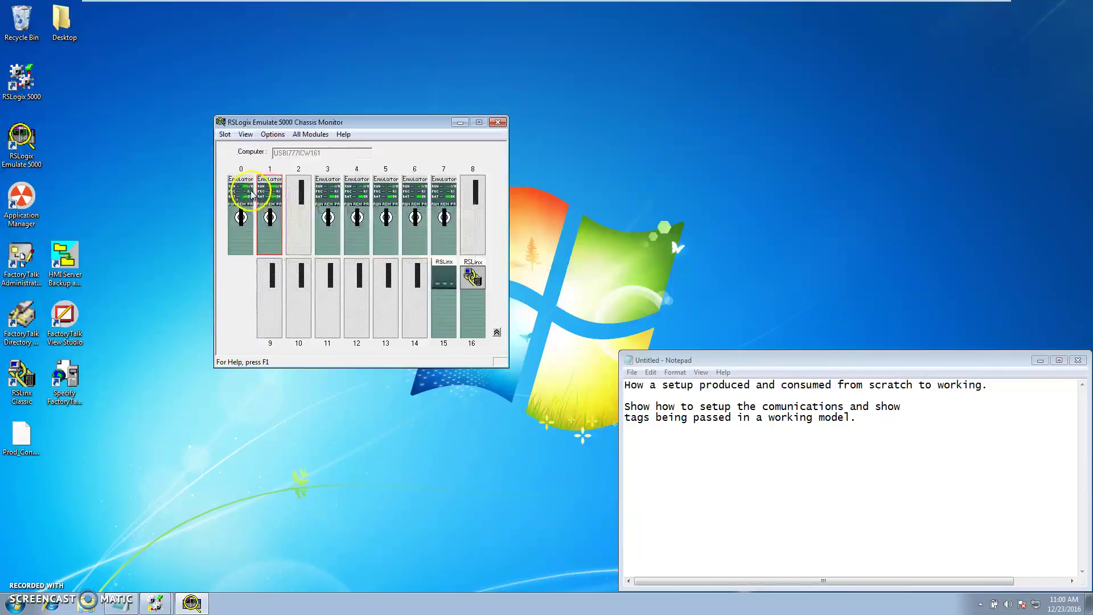
click(271, 194)
Switch to the ProducedConsumed_Program1 project in RSLogix 5000 and review the definition of its Prod_Con user-defined data type without changing it.
click(162, 603)
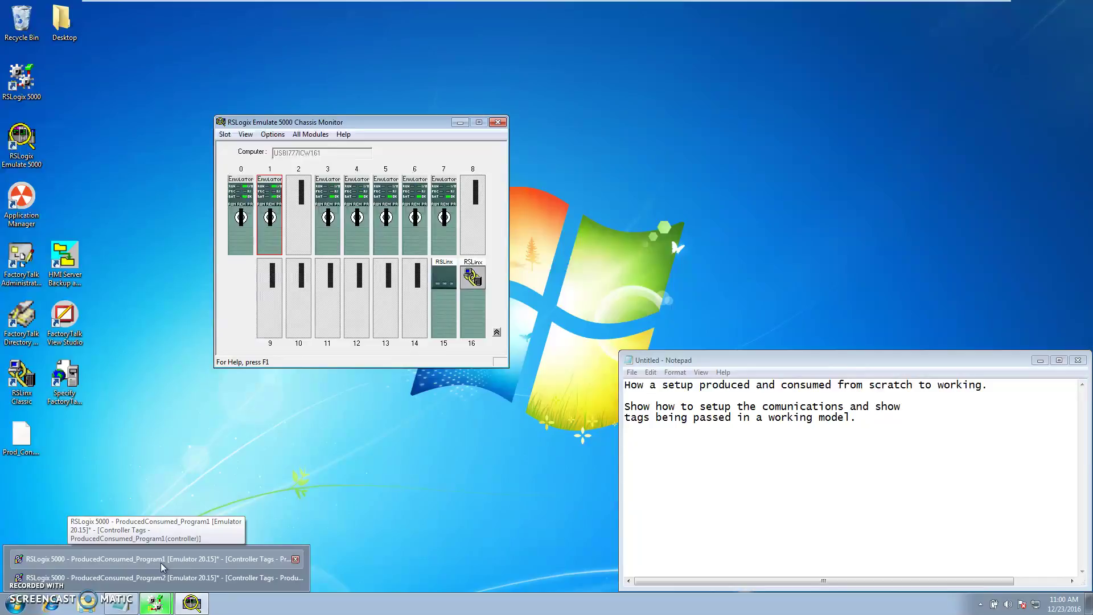
click(160, 581)
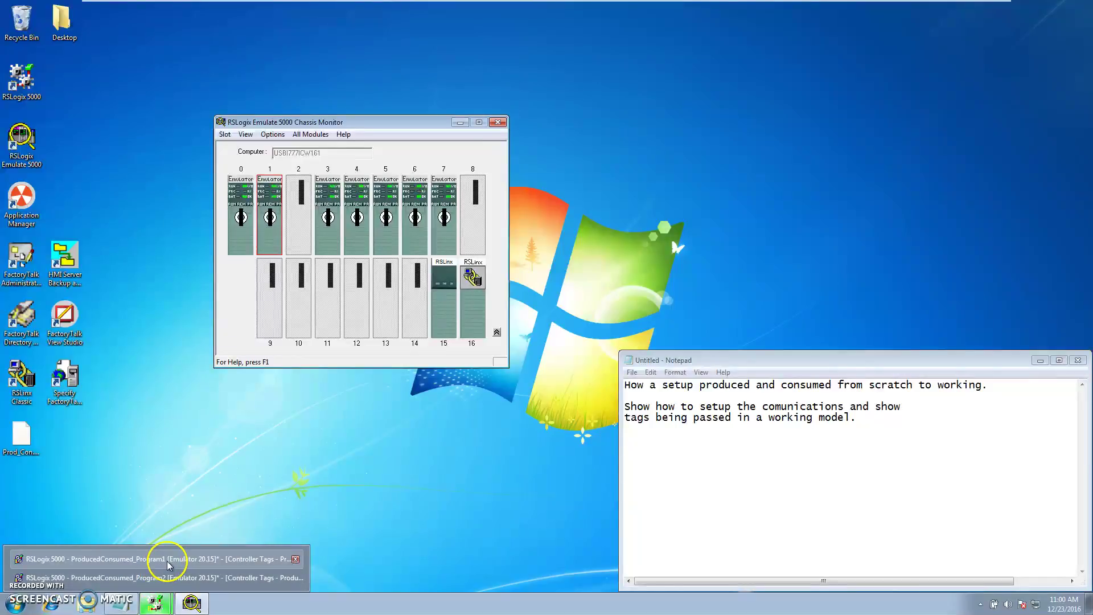
click(165, 559)
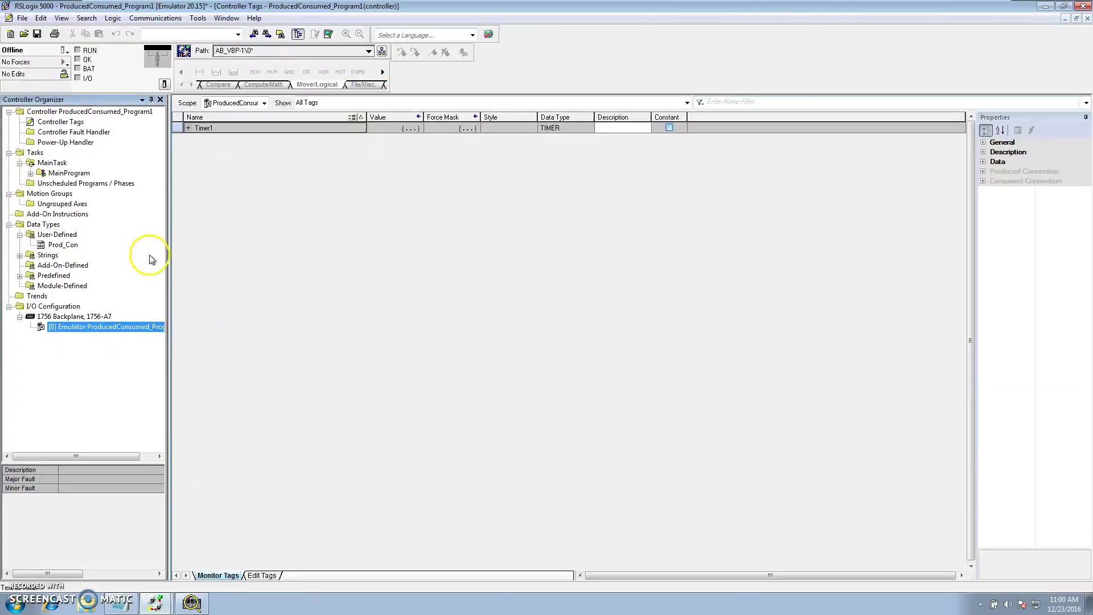
double_click(57, 246)
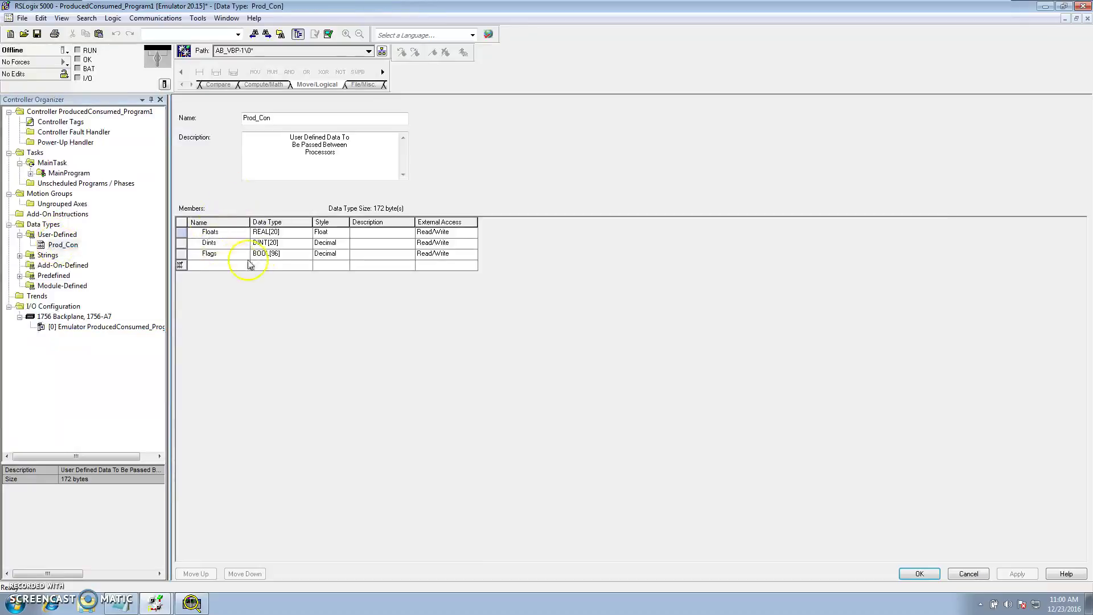
click(967, 573)
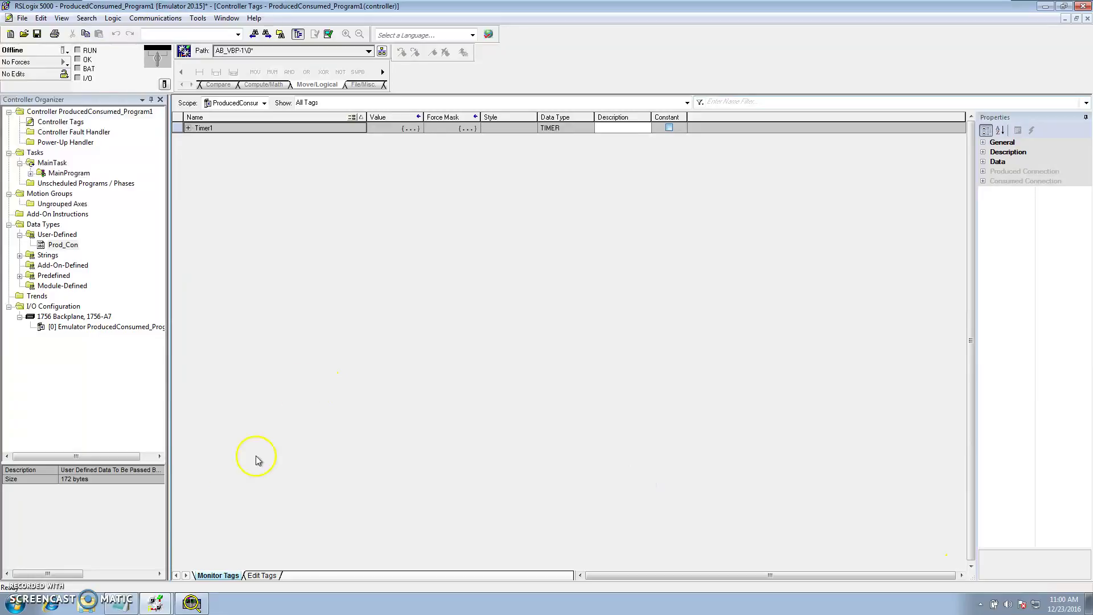
Switch to the ProducedConsumed_Program2 project and review the description and members of its Prod_Con data type without changing it.
click(191, 603)
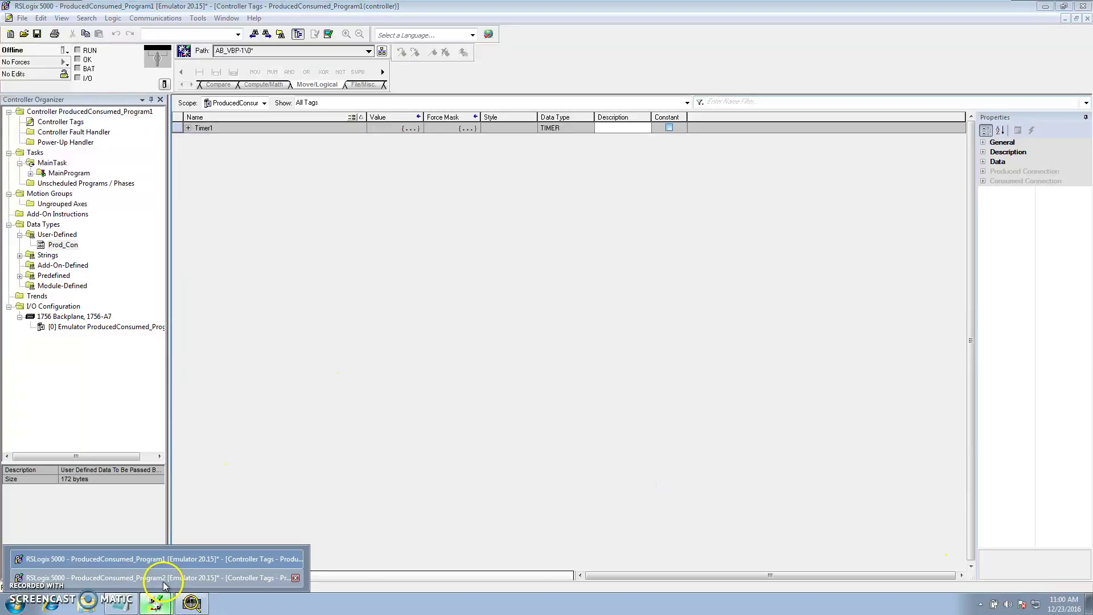
click(159, 569)
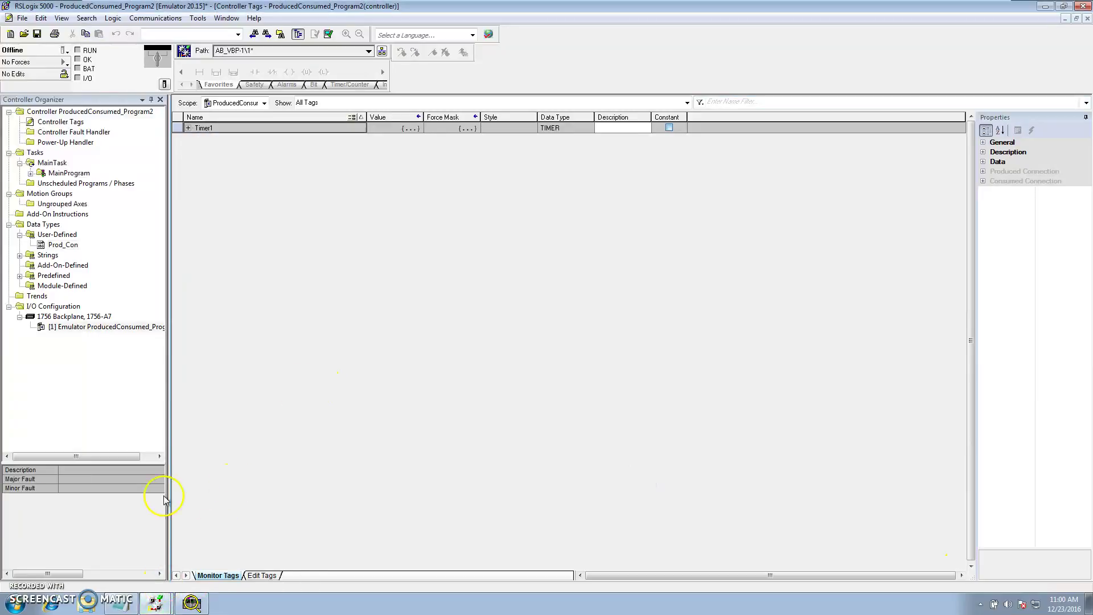
double_click(62, 245)
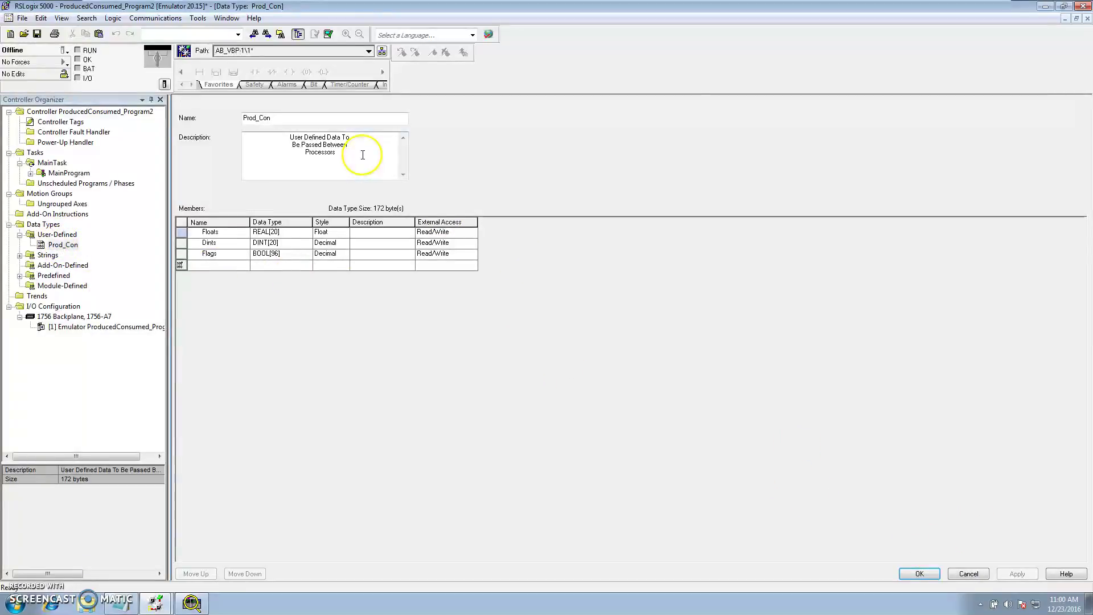
drag(361, 155, 284, 137)
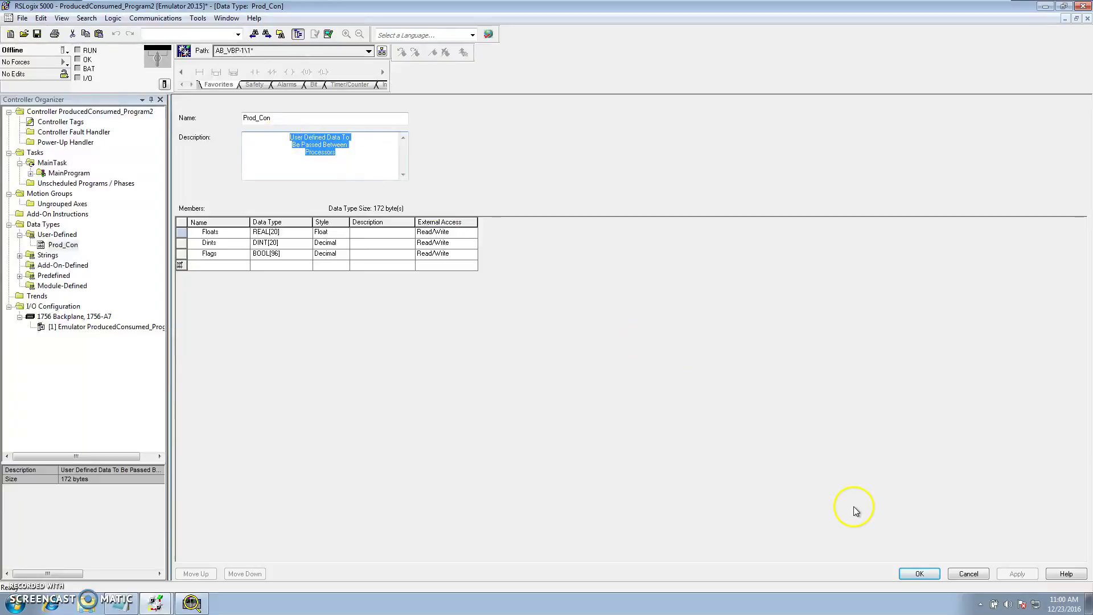
click(962, 574)
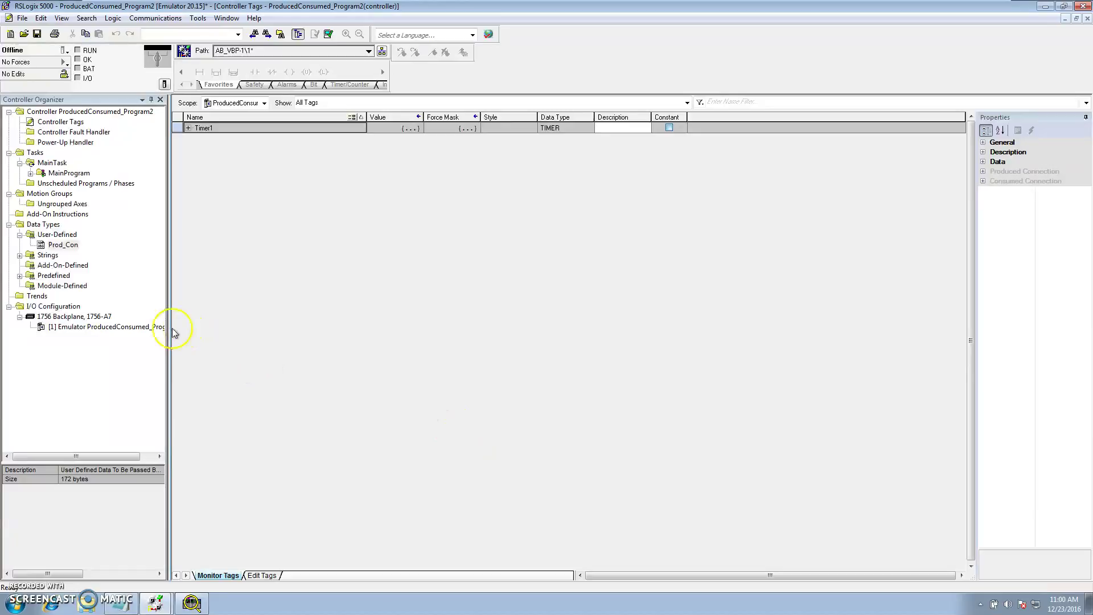
Return to the ProducedConsumed_Program1 project and open the module catalog for a new module on its 1756 backplane.
click(155, 602)
click(159, 556)
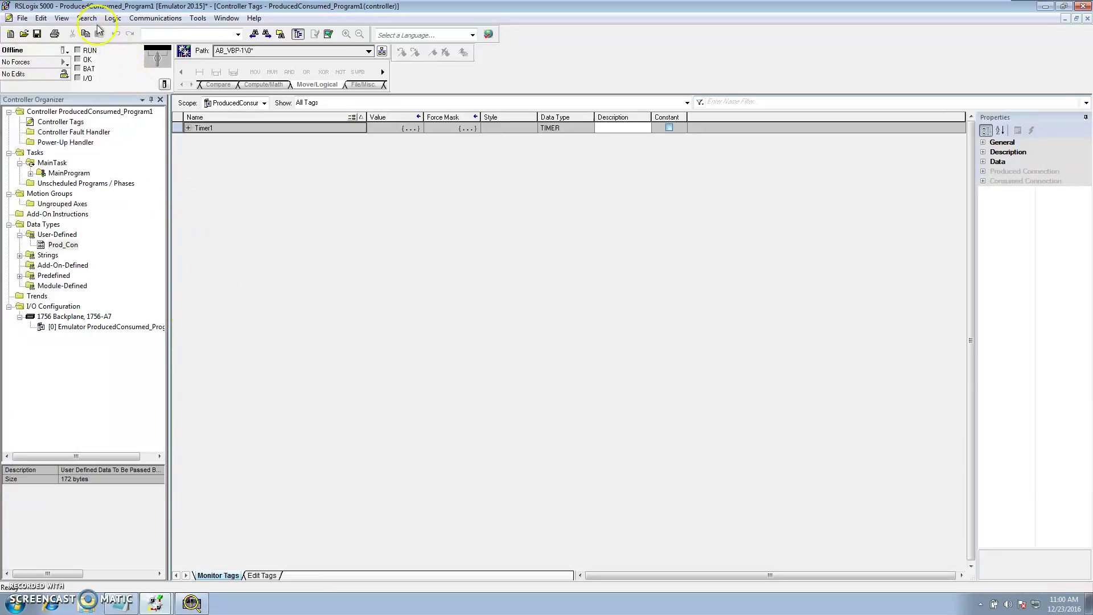
click(63, 307)
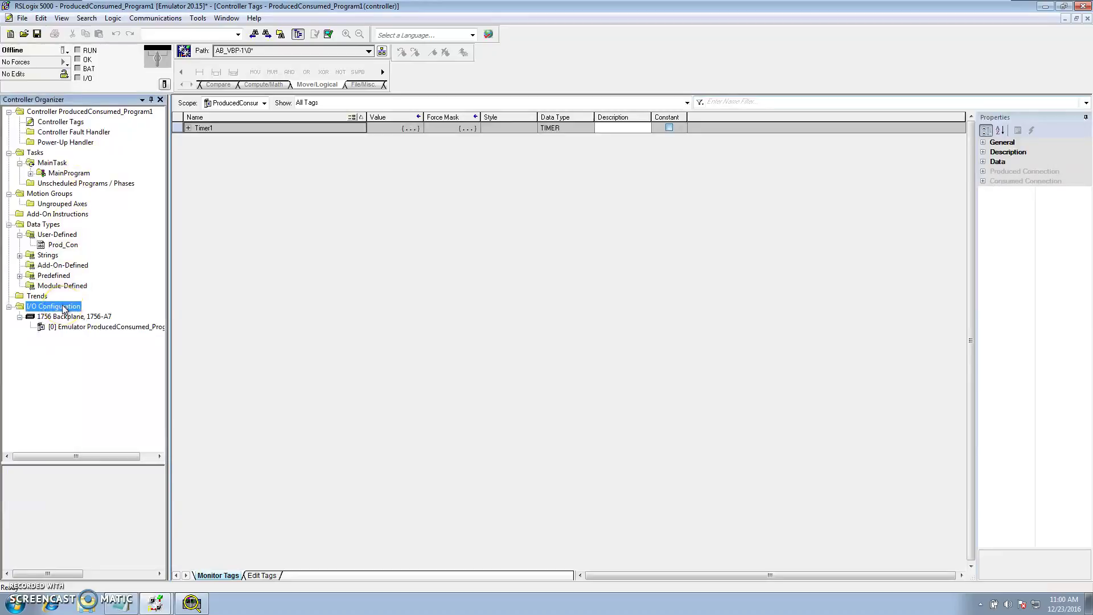
click(72, 316)
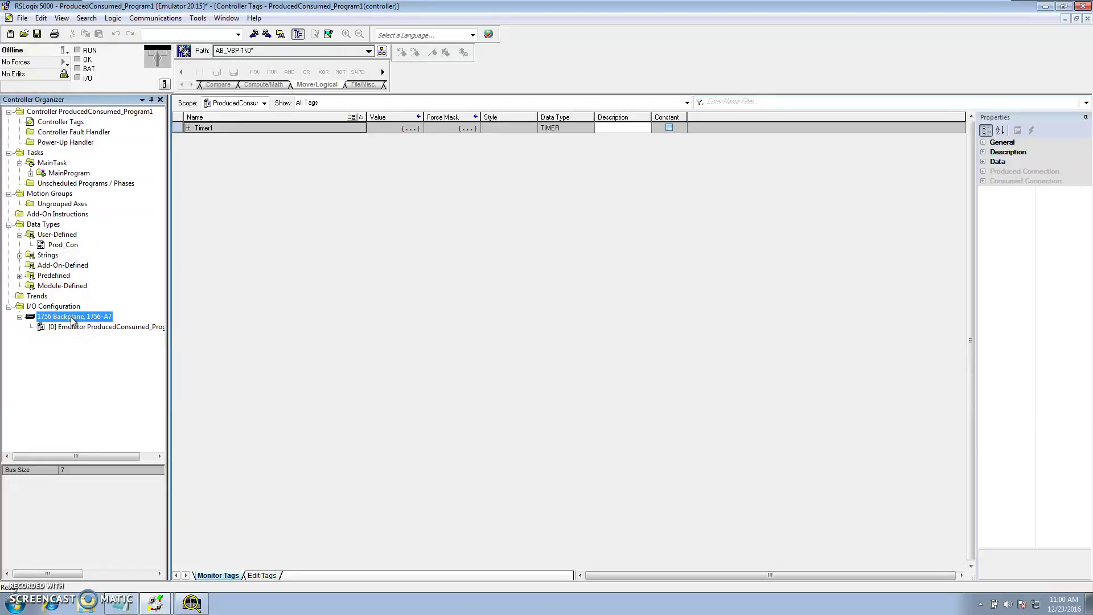
right_click(73, 320)
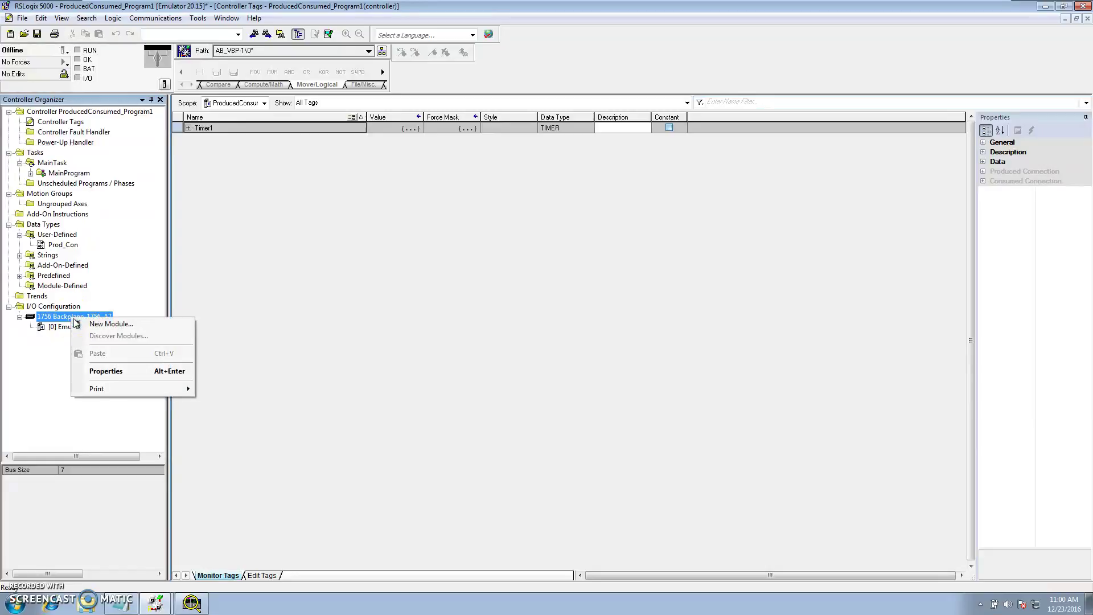
click(111, 323)
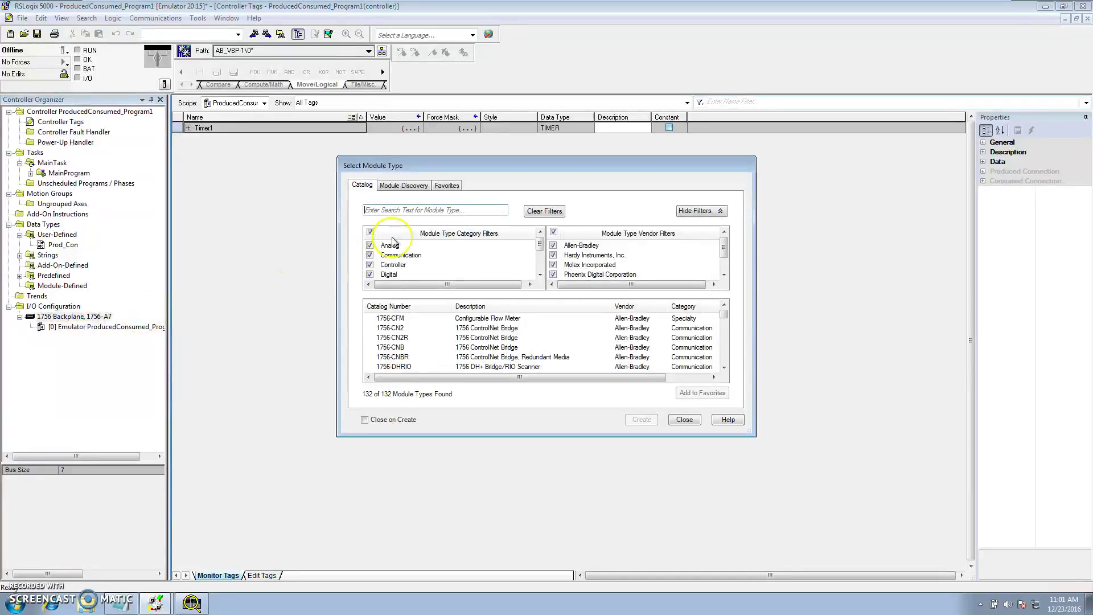
Filter the module catalog to the Controller category only and create an RSLogix Emulate 5000 Controller module with major revision 20.
click(370, 231)
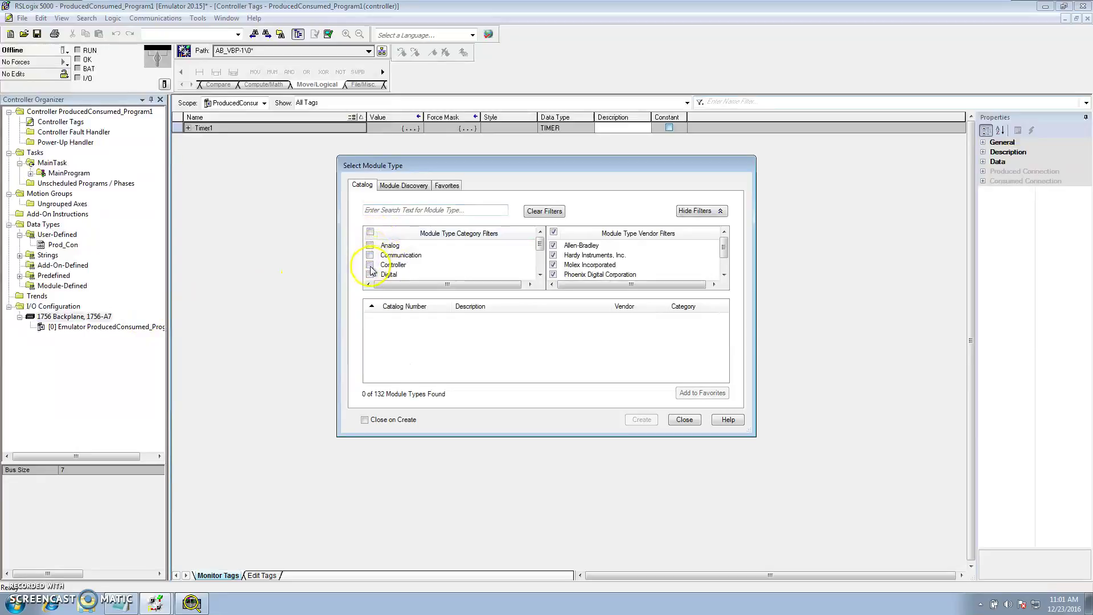
click(370, 265)
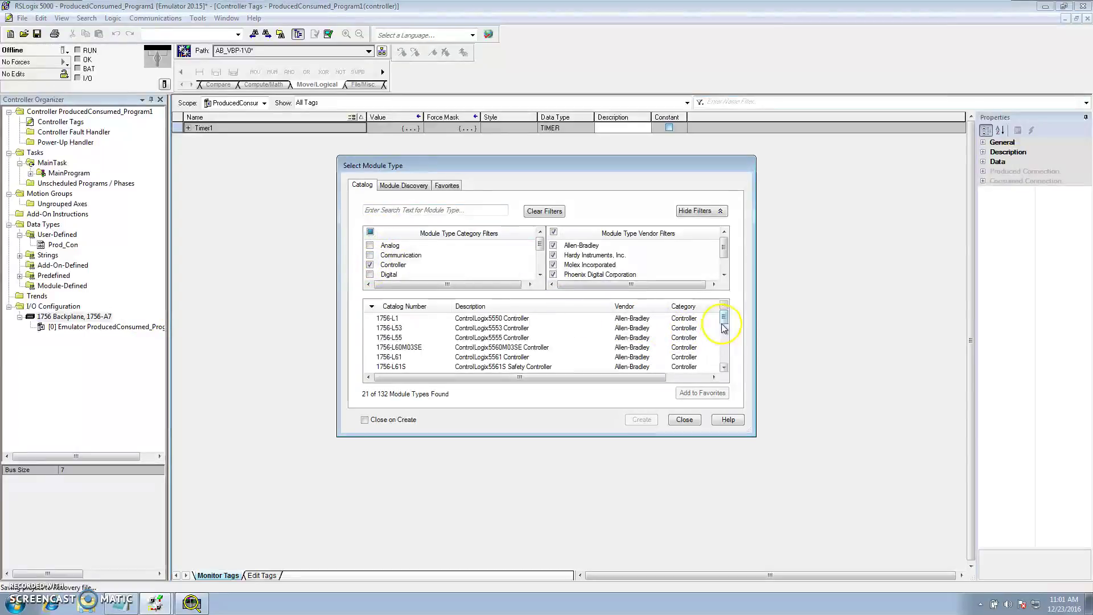
drag(723, 318, 725, 364)
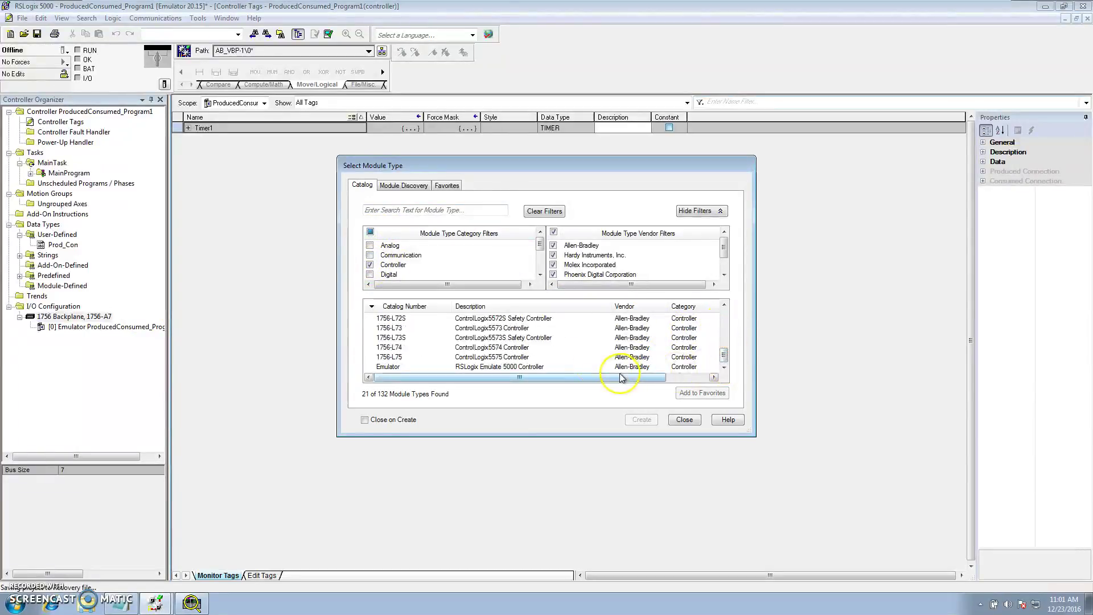
click(554, 368)
click(640, 419)
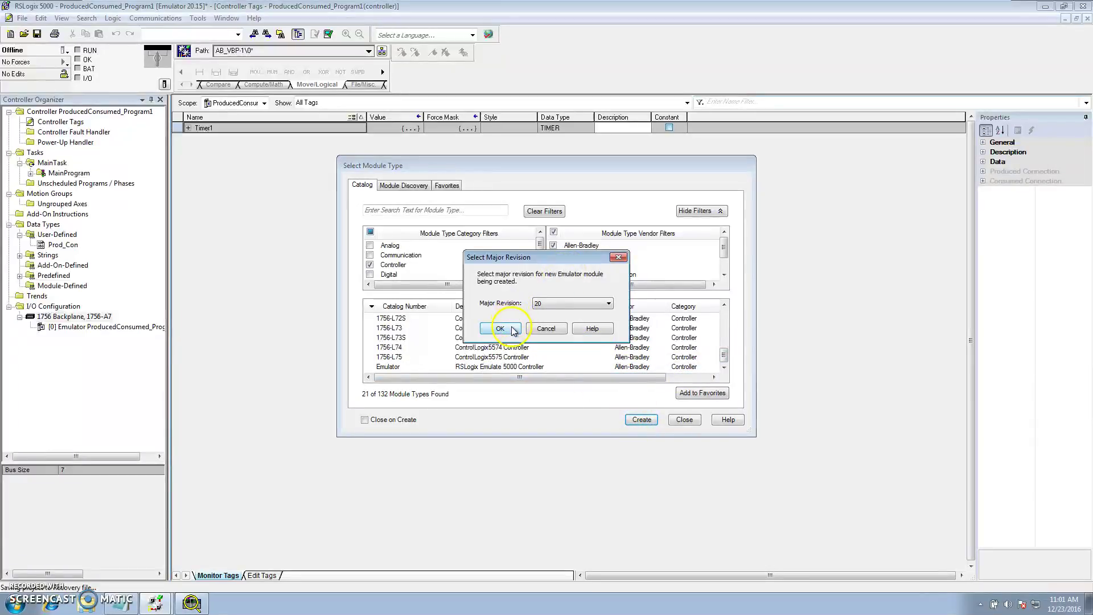
click(500, 328)
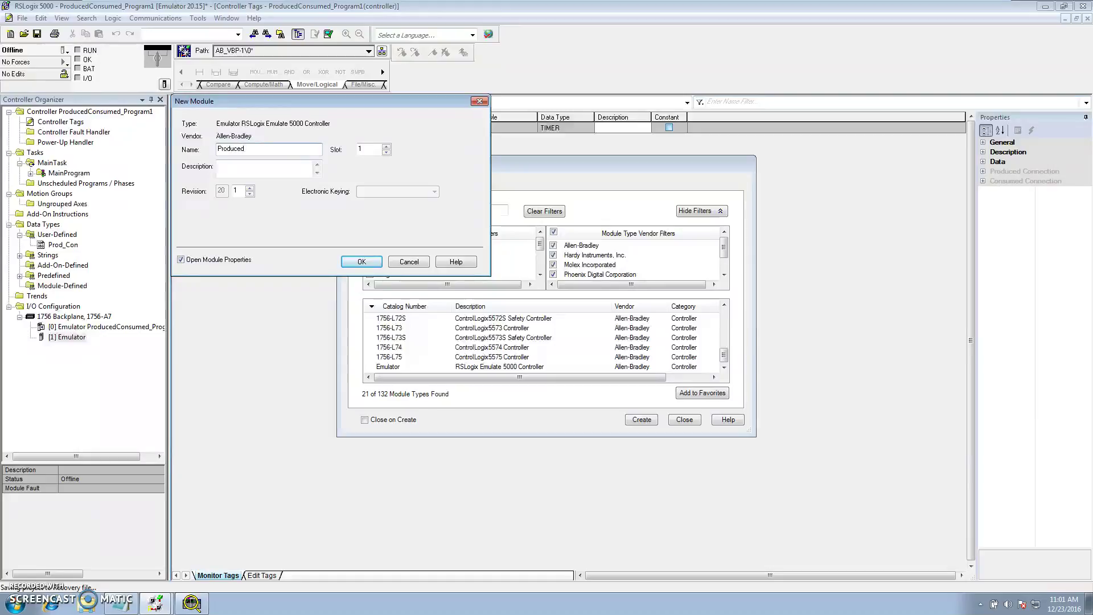
Name the new emulator module ProducedConsumed_Program2 and add it in slot 1.
text(onsumed)
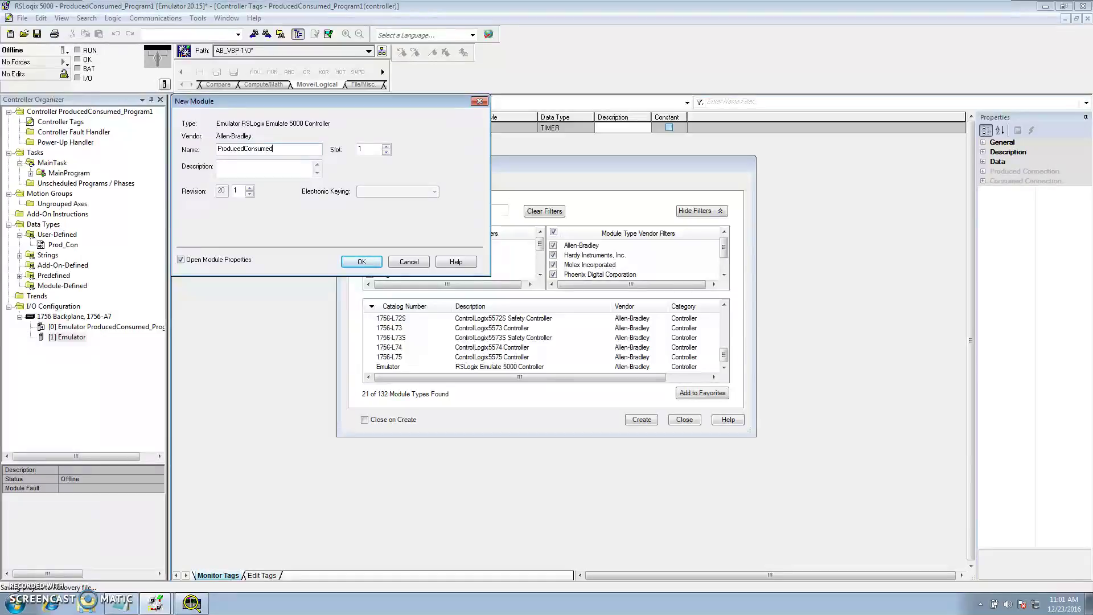
text(_Program2)
click(362, 262)
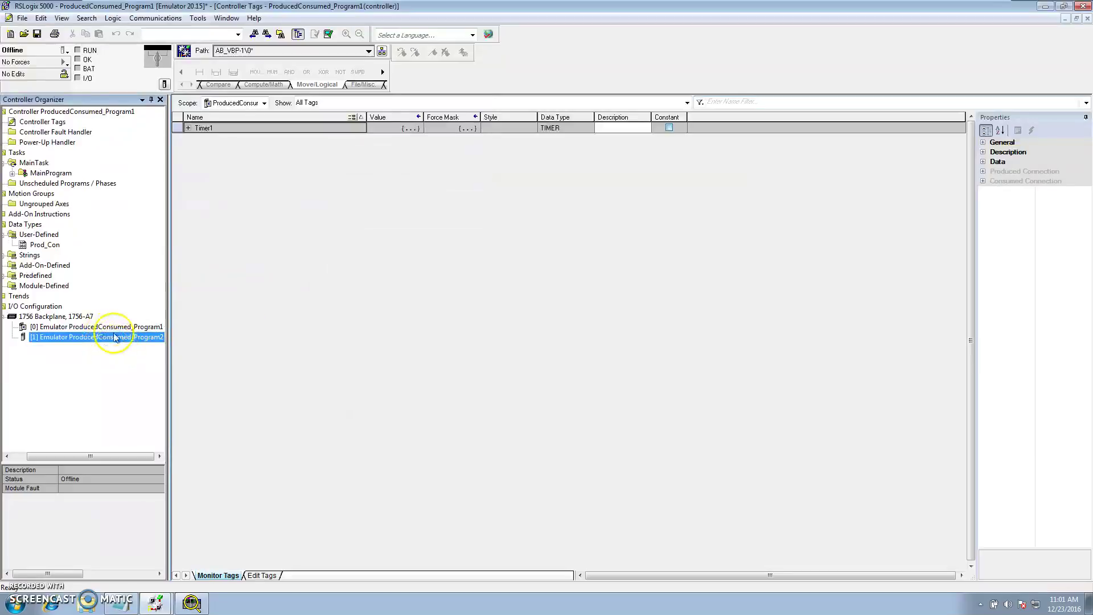
drag(62, 457, 48, 457)
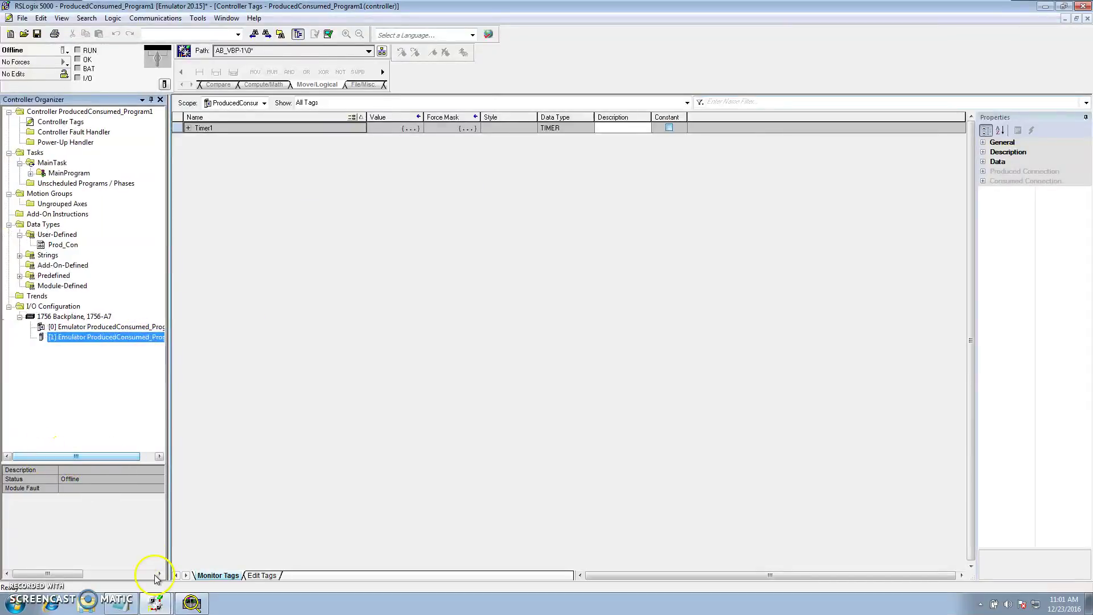
Switch to the ProducedConsumed_Program2 project and open the module catalog for a new module on its 1756 backplane.
click(155, 602)
click(161, 578)
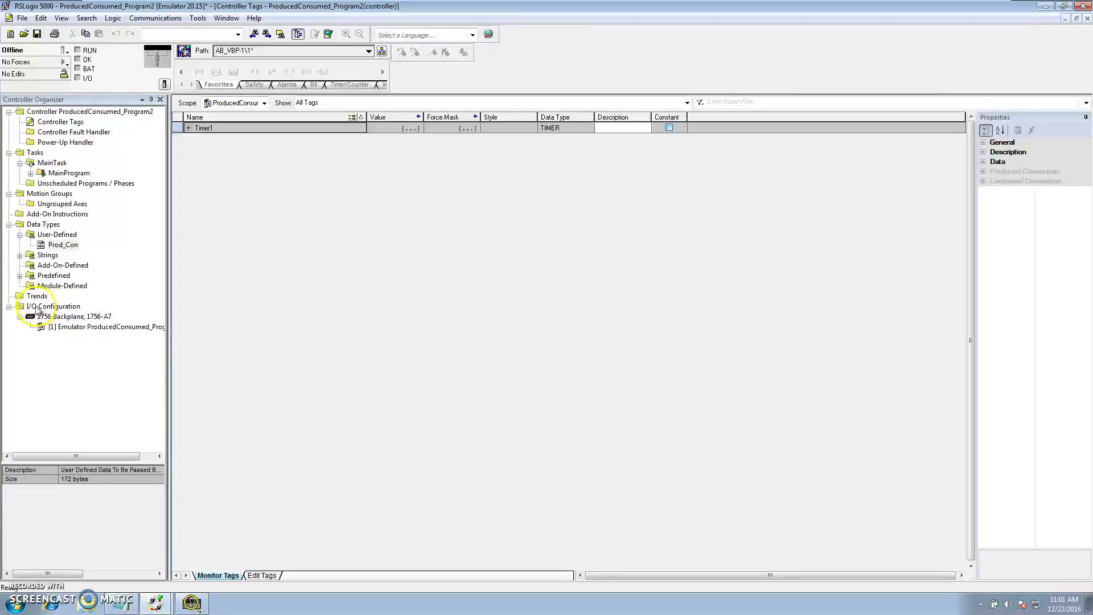
click(59, 320)
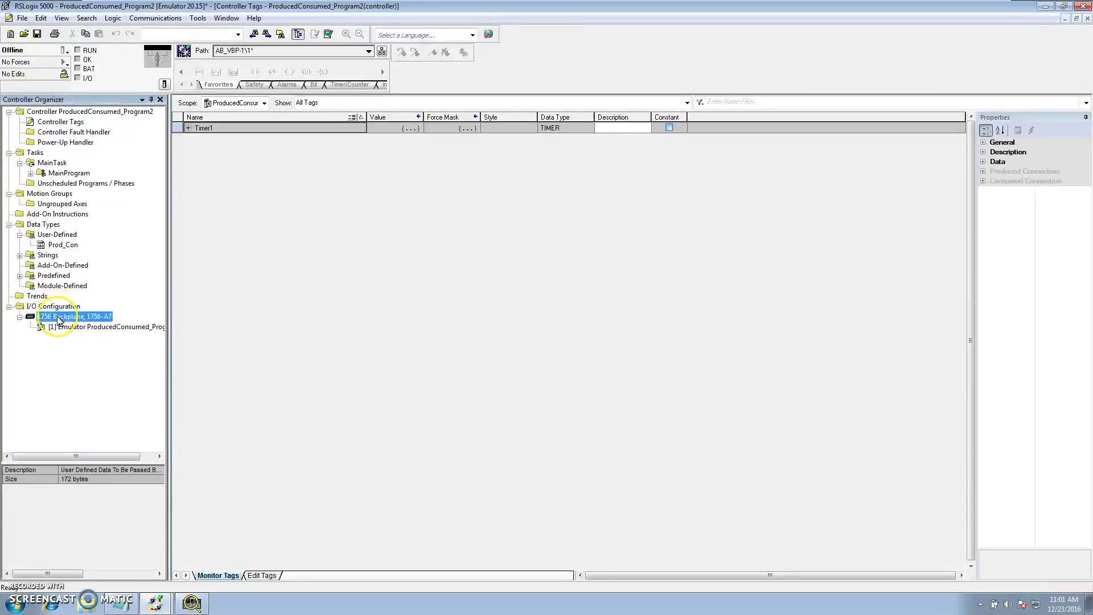
right_click(107, 320)
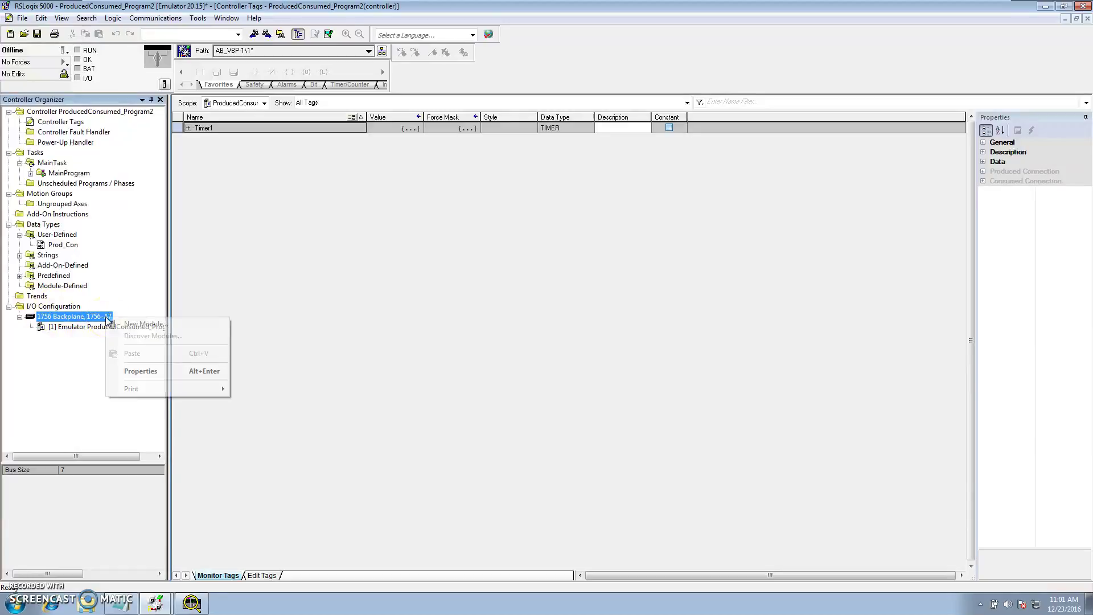
click(117, 324)
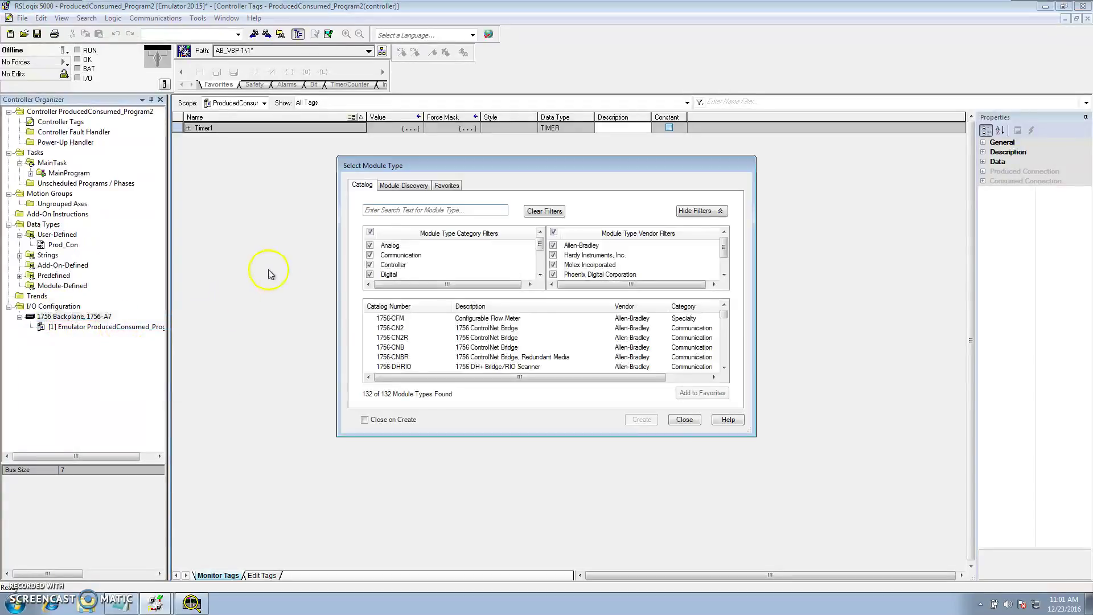
Restrict the catalog to Controller modules and create an Emulator (RSLogix Emulate 5000 Controller) module with major revision 20 for Program2.
click(370, 231)
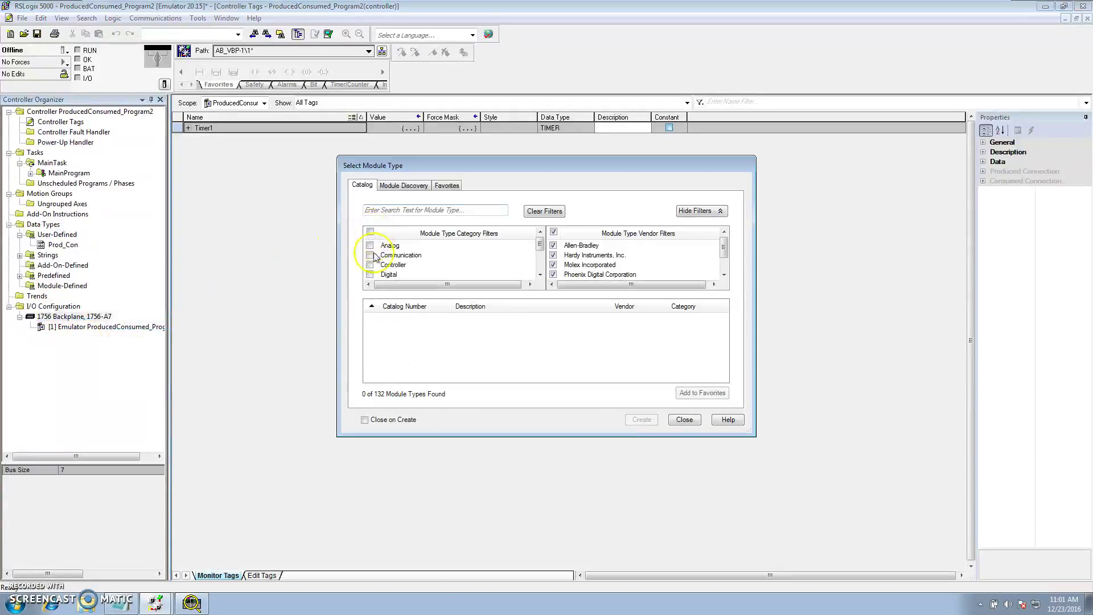
click(371, 266)
drag(724, 312, 728, 361)
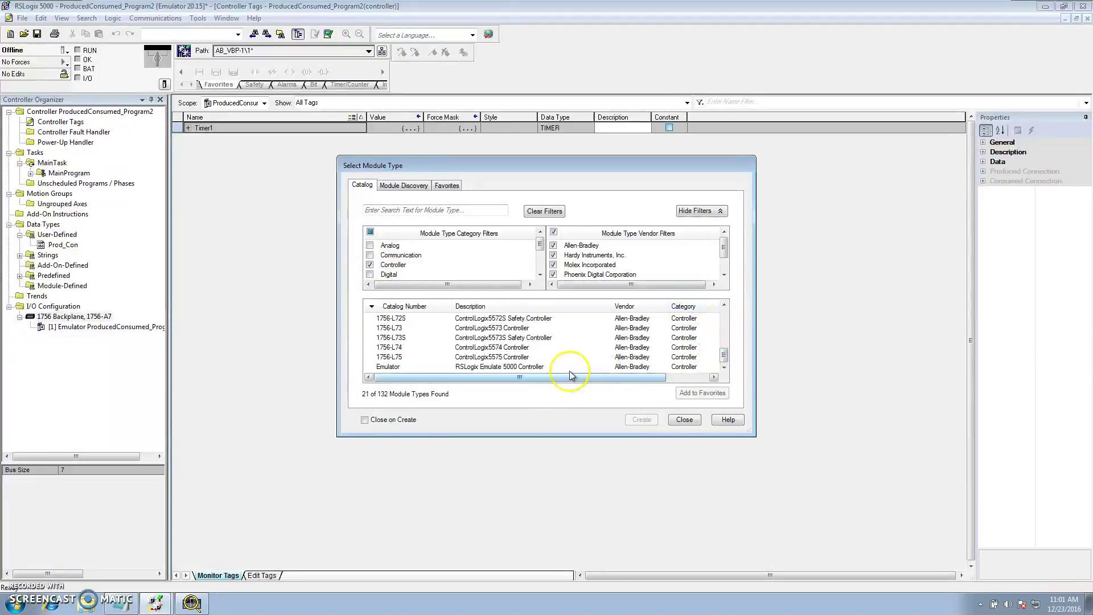
click(547, 369)
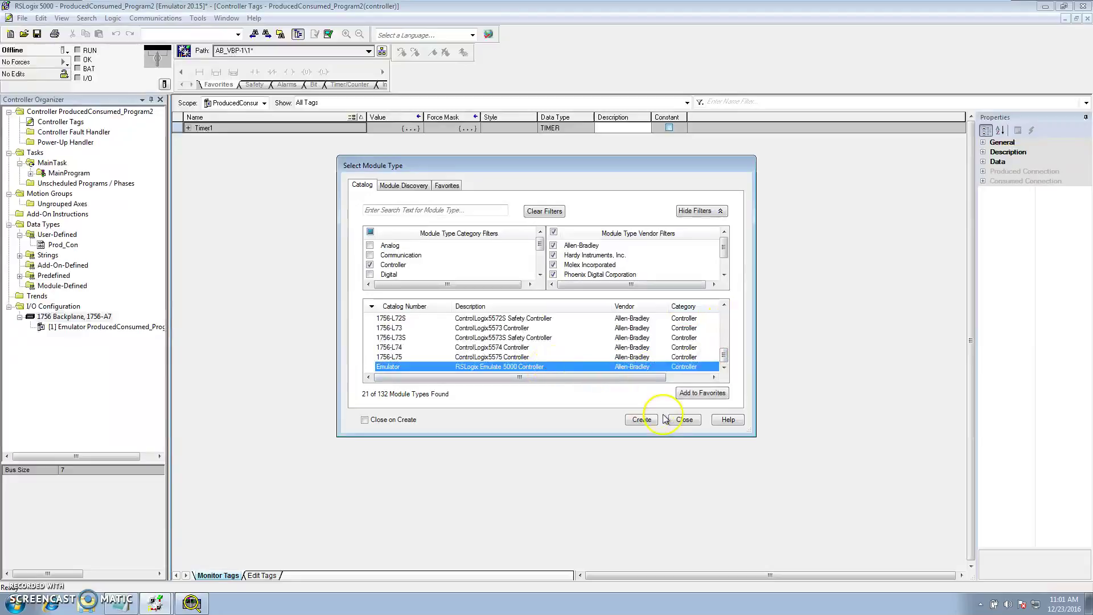
click(641, 419)
click(500, 328)
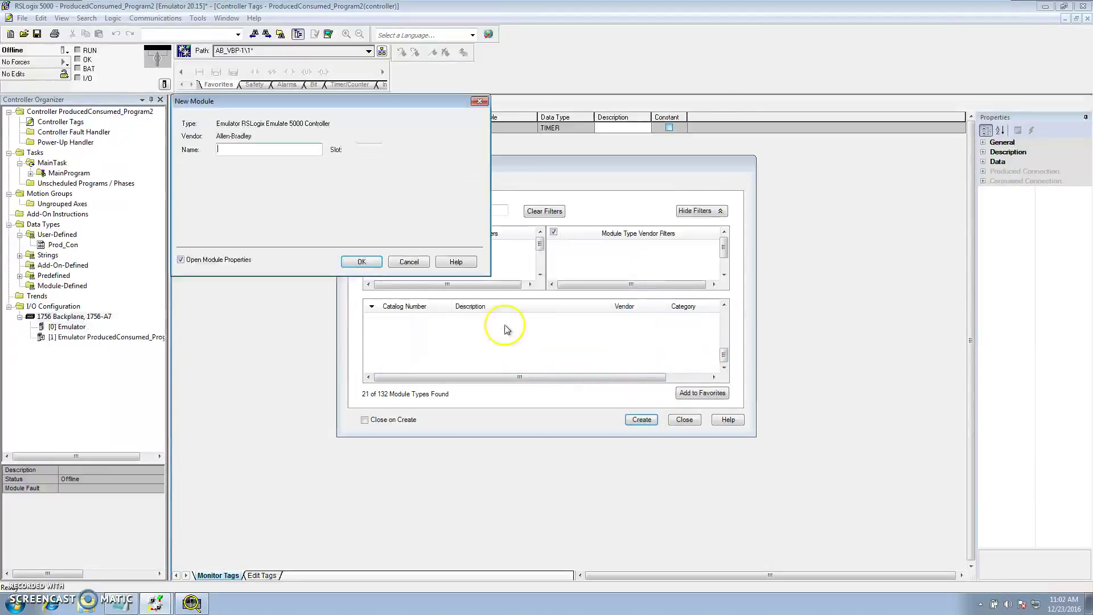
Name the new emulator module ProducedConsumed_Program1 and add it in slot 0.
click(271, 148)
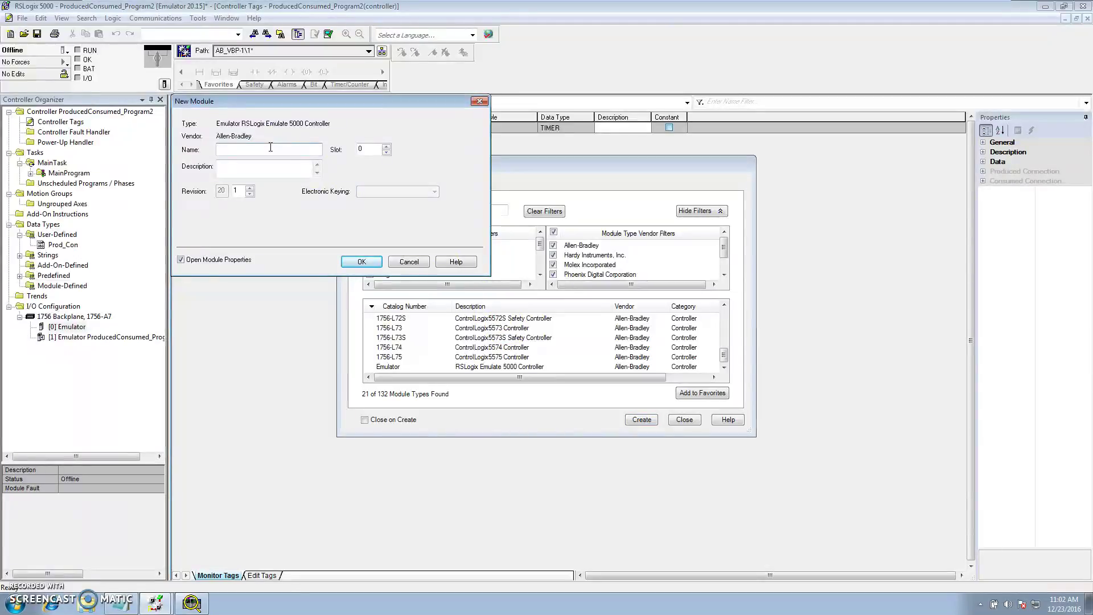
text(Prudconsumed_)
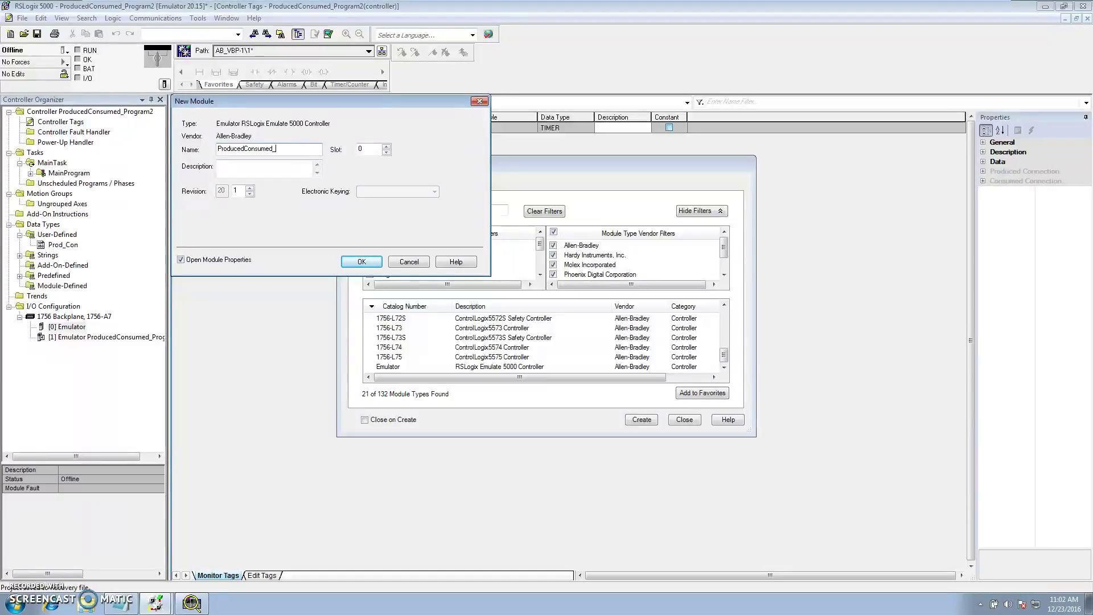
text(Program1)
click(362, 261)
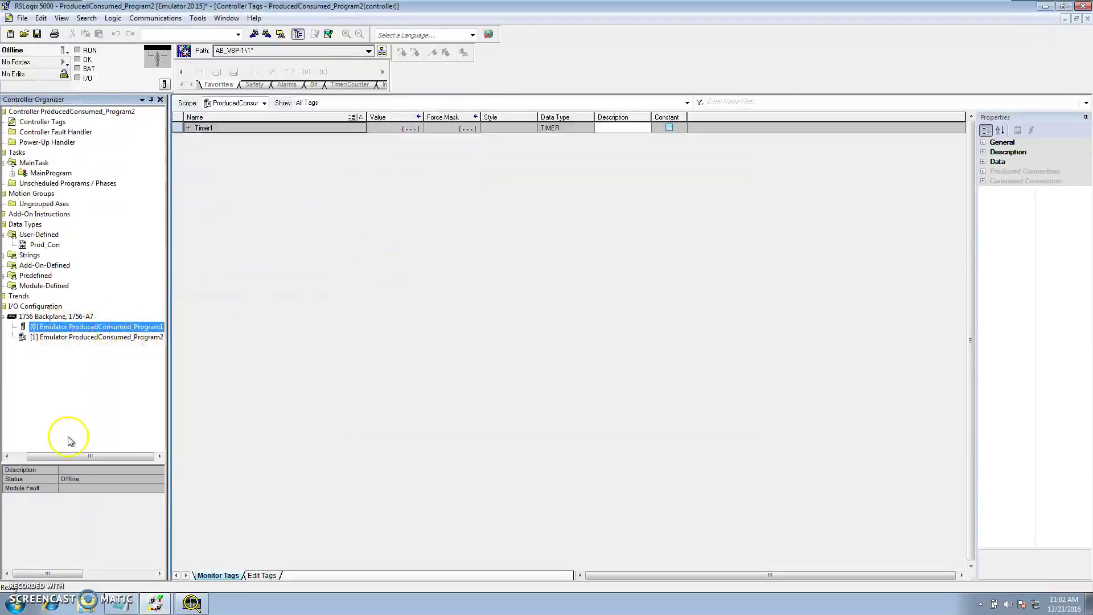
Switch to the ProducedConsumed_Program1 project and make its controller tags editable.
drag(68, 456, 28, 455)
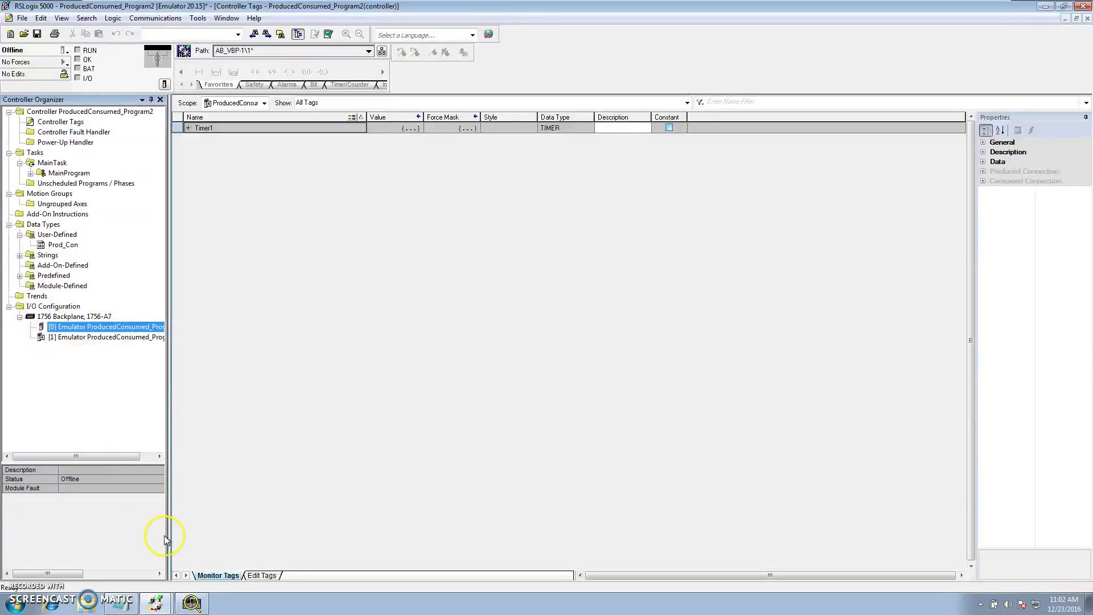
mouse_move(155, 602)
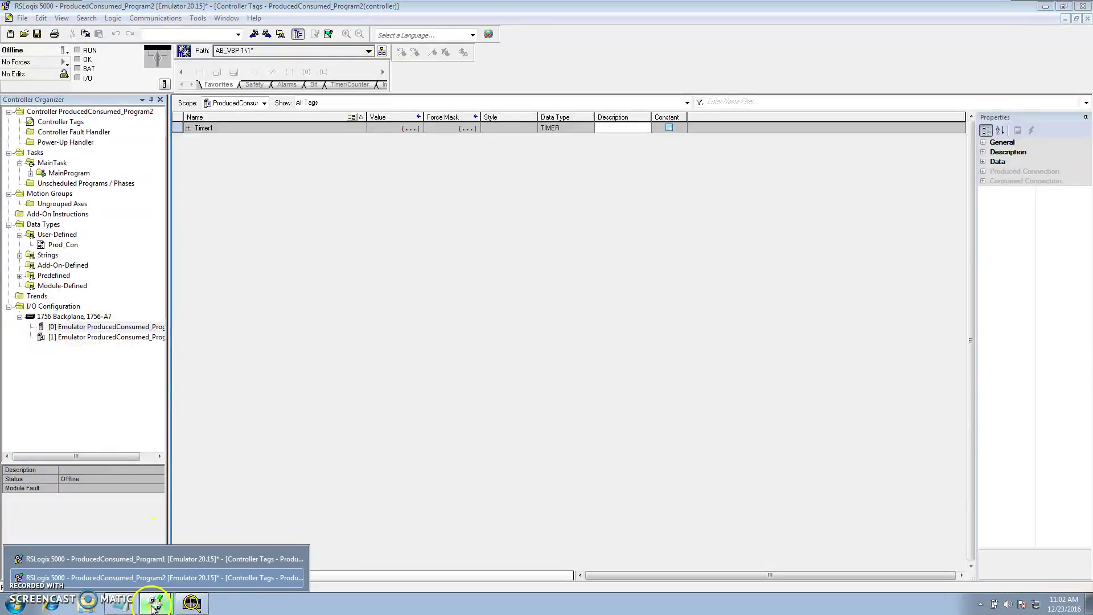
click(147, 565)
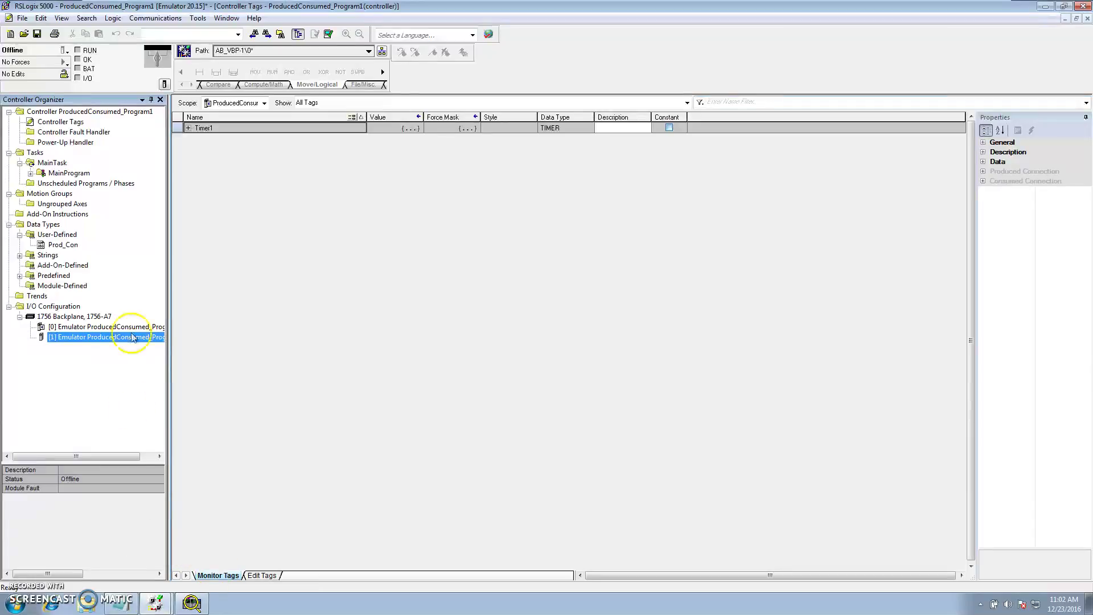
click(262, 576)
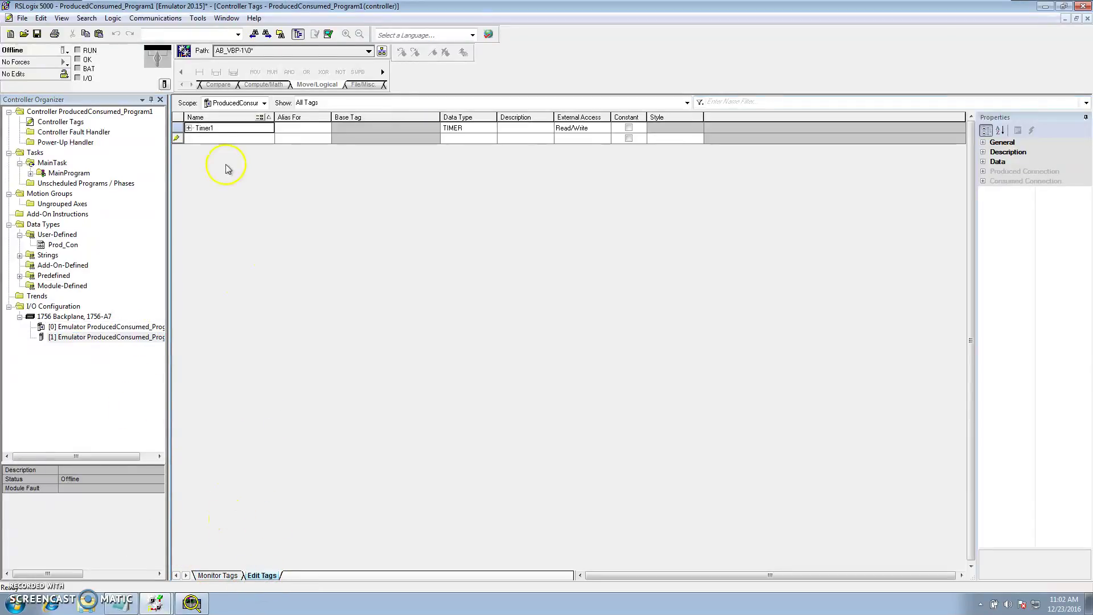
Add a new controller tag named Program1_to_Program2 below Timer1.
click(210, 138)
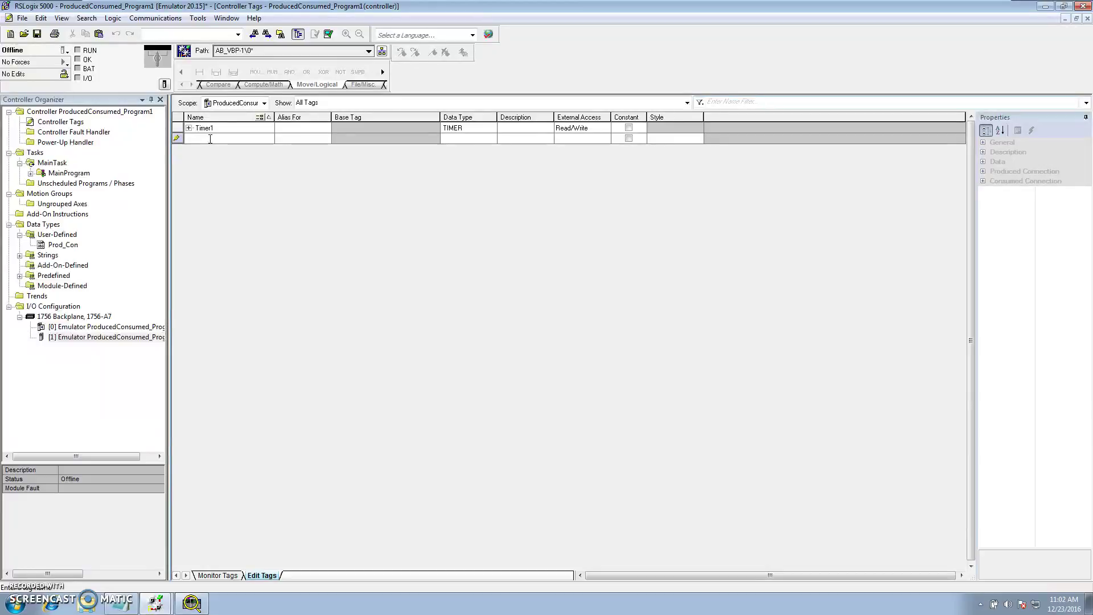
text(Pr)
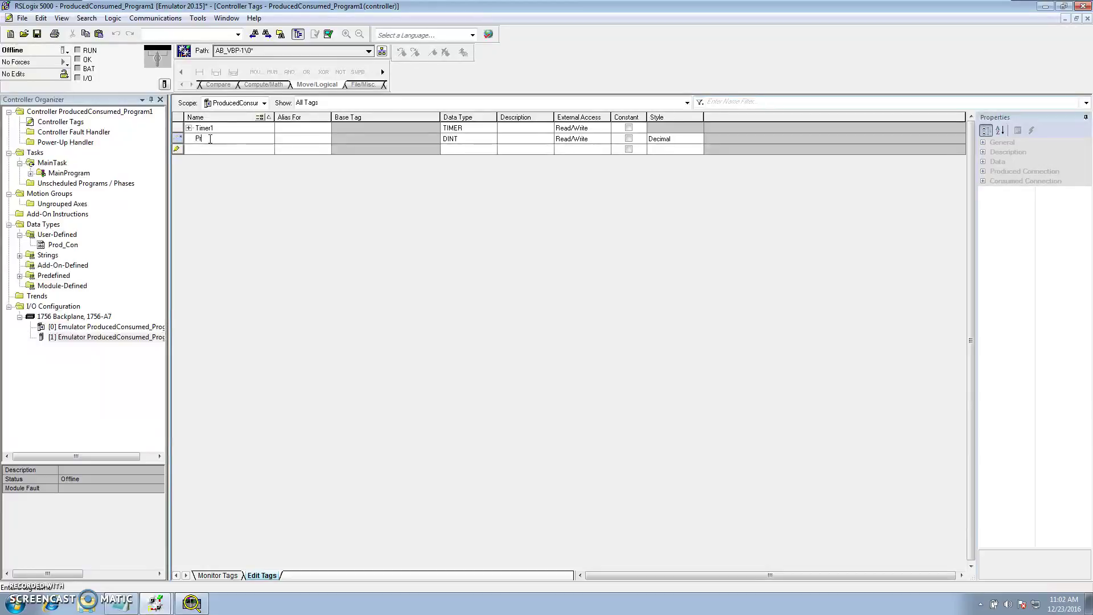
text(ogram_)
text(1)
text(_to_Progra)
text(m2)
Set the data type of Program1_to_Program2 to Prod_Con.
click(490, 139)
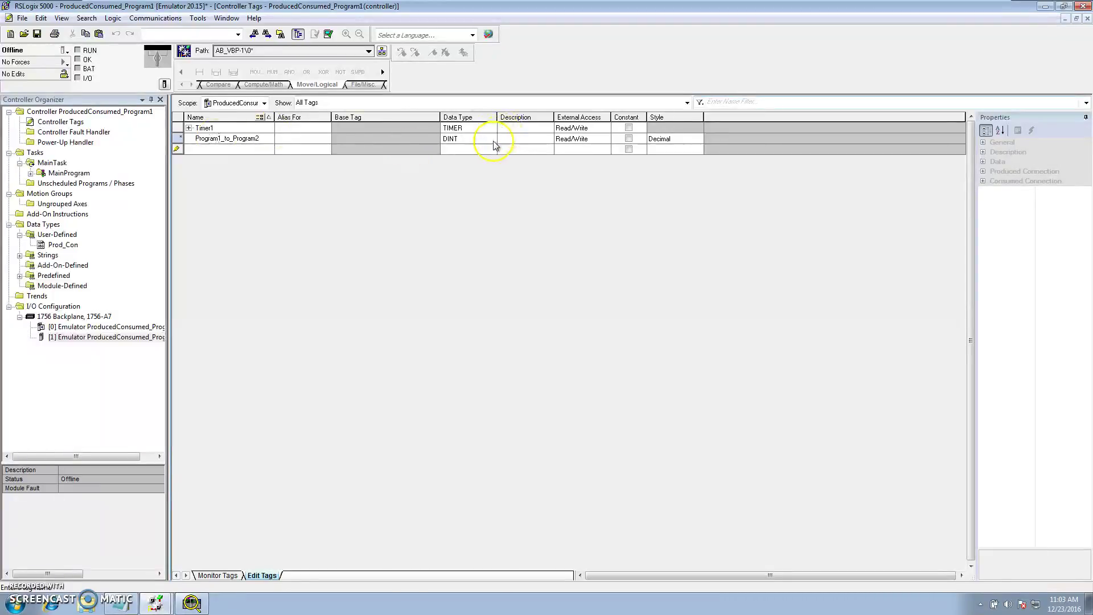
click(490, 139)
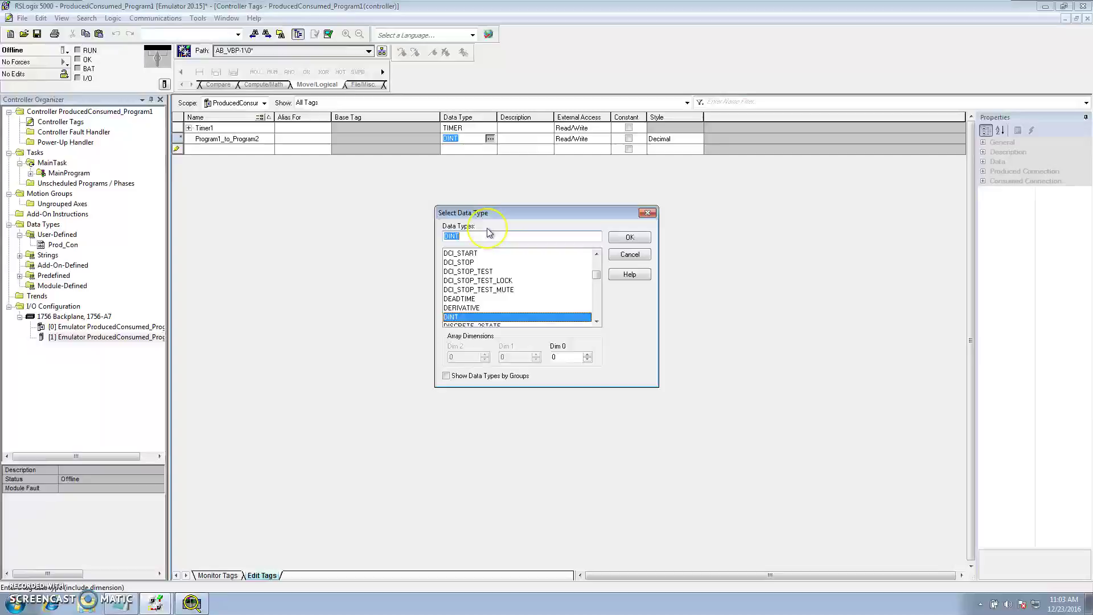
text(Prod_Con)
click(622, 239)
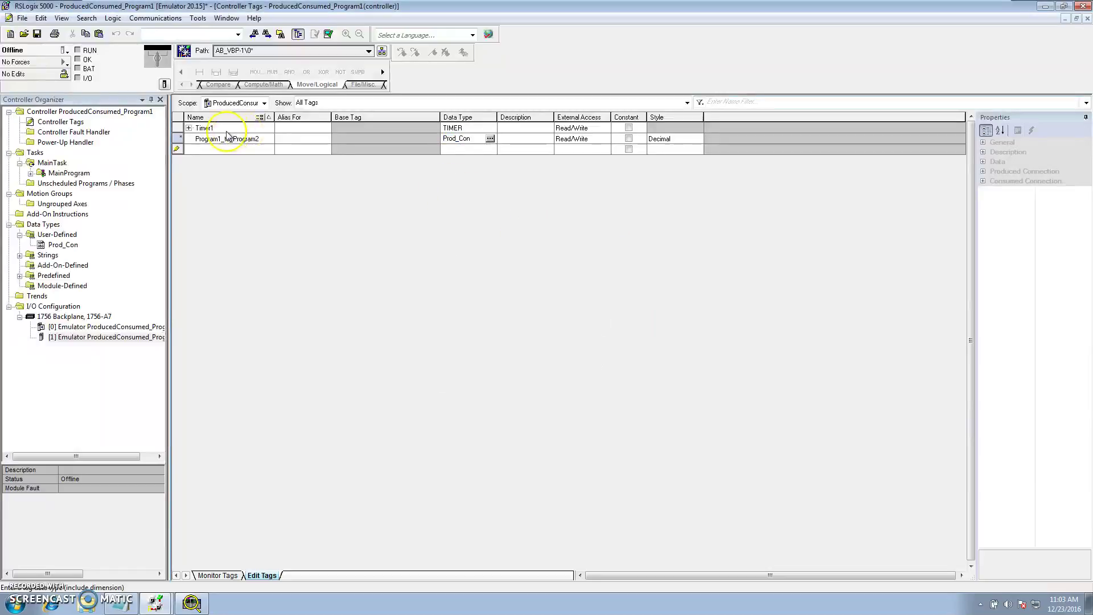
Add another controller tag named Program2_to_Program1 below Program1_to_Program2.
click(219, 149)
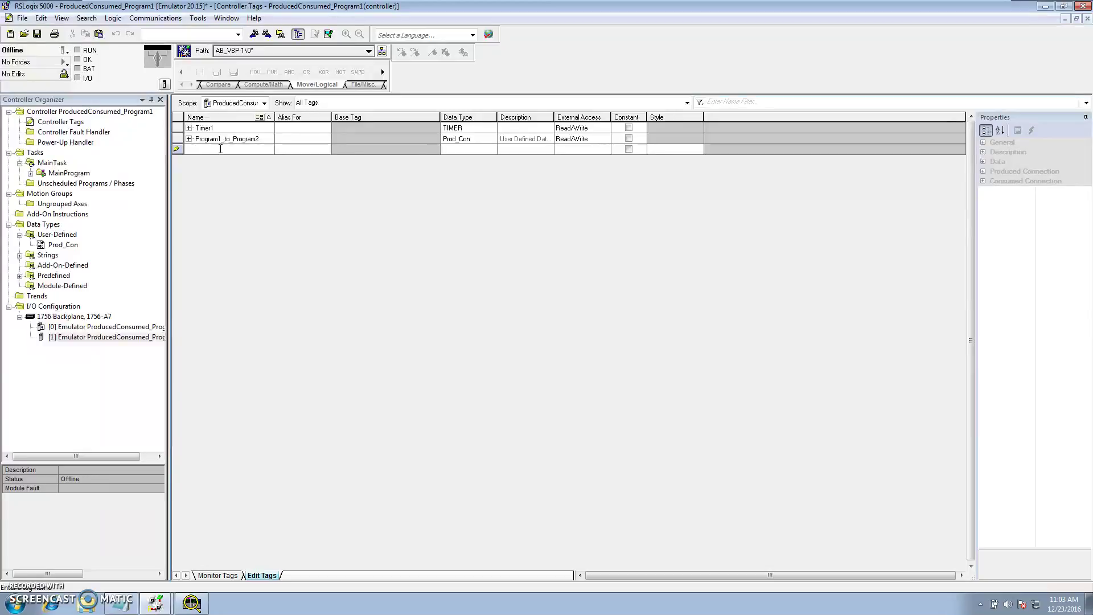
text(Program2_to)
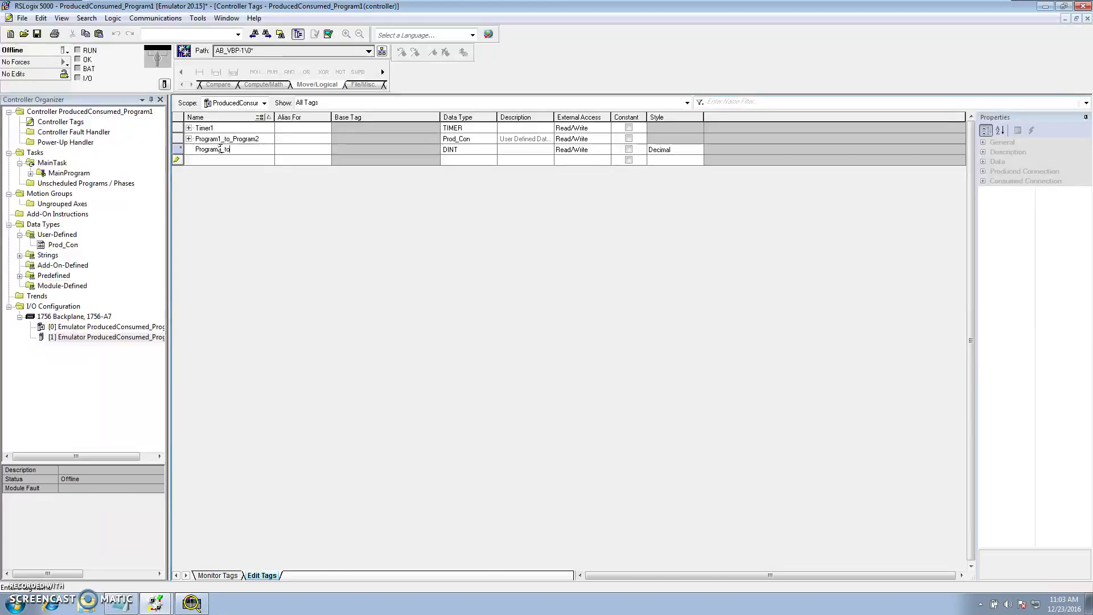
text(_P)
text(rgram)
key(BackSpace)
key(BackSpace)
key(BackSpace)
key(BackSpace)
key(BackSpace)
text(ogram1)
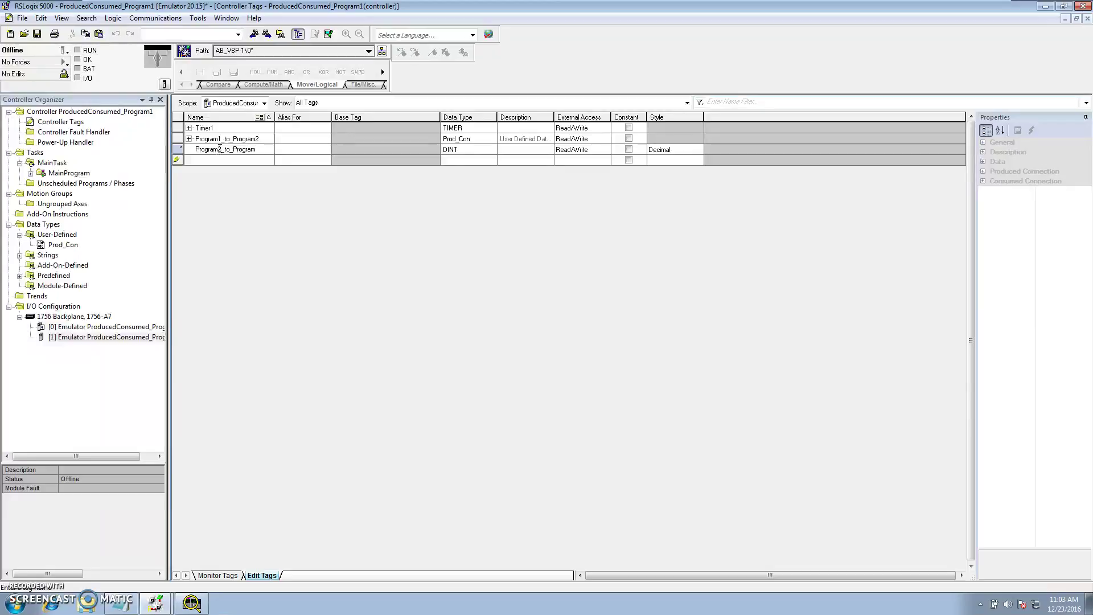
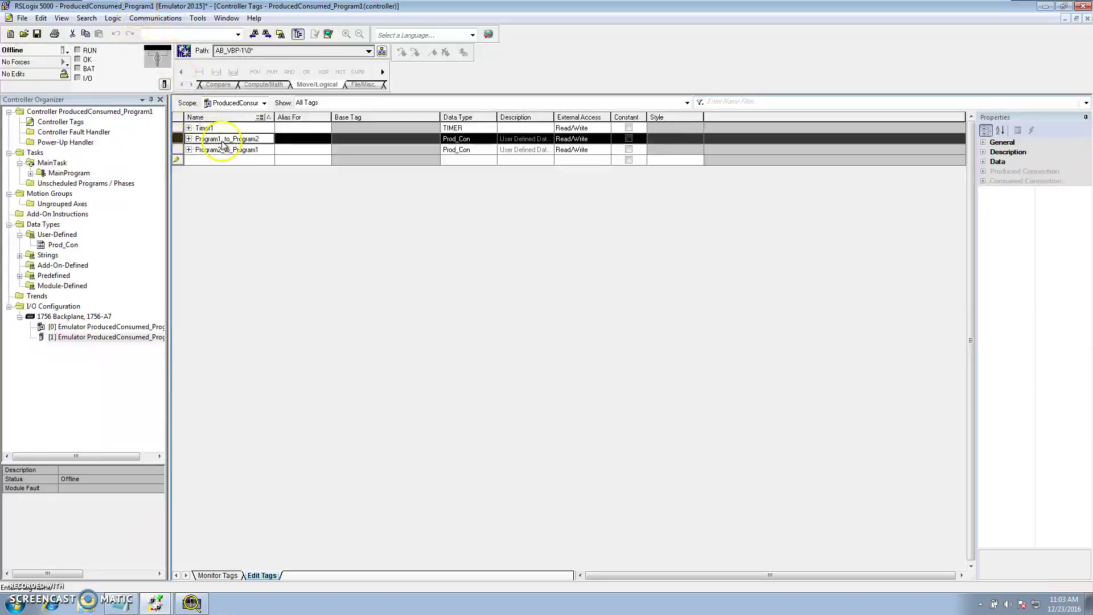
Change the Program1_to_Program2 tag type to Produced, accept its connection with a maximum of 1 consumer, and apply the properties.
right_click(183, 142)
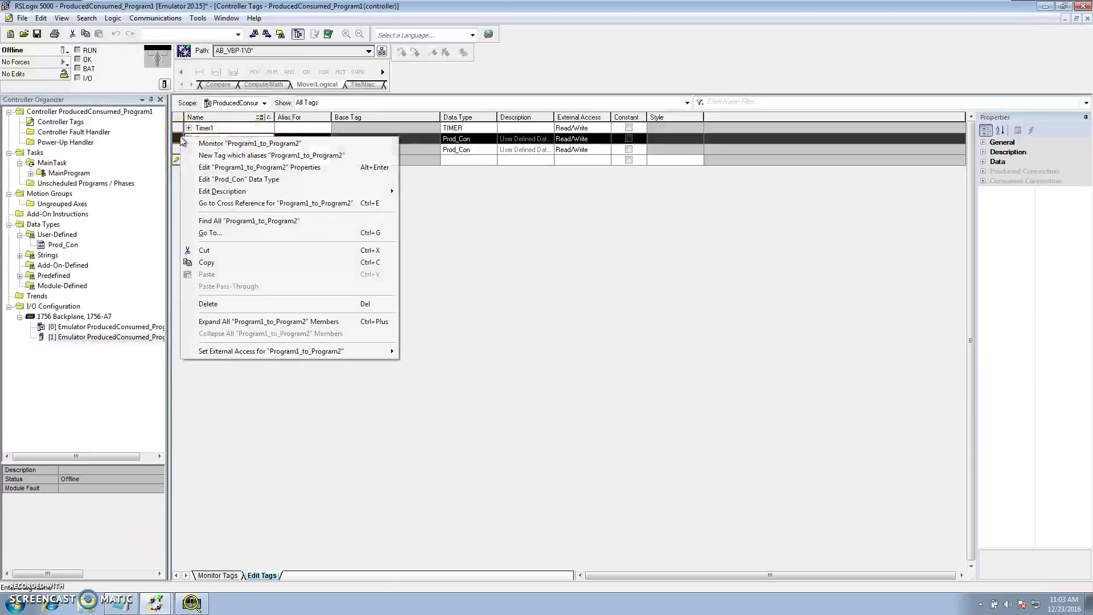
click(207, 169)
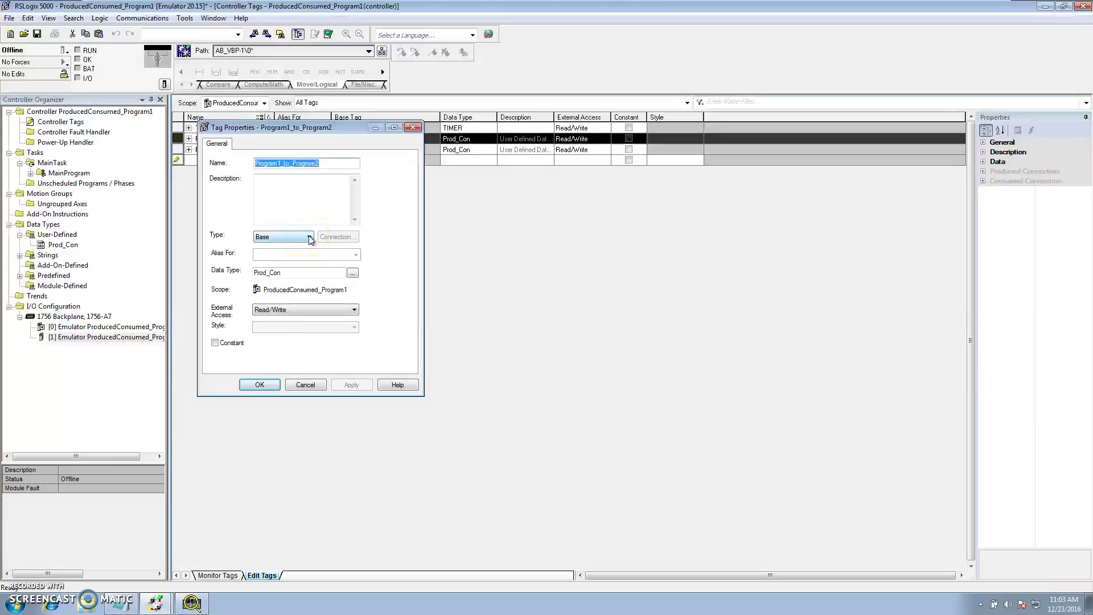
click(310, 239)
click(307, 257)
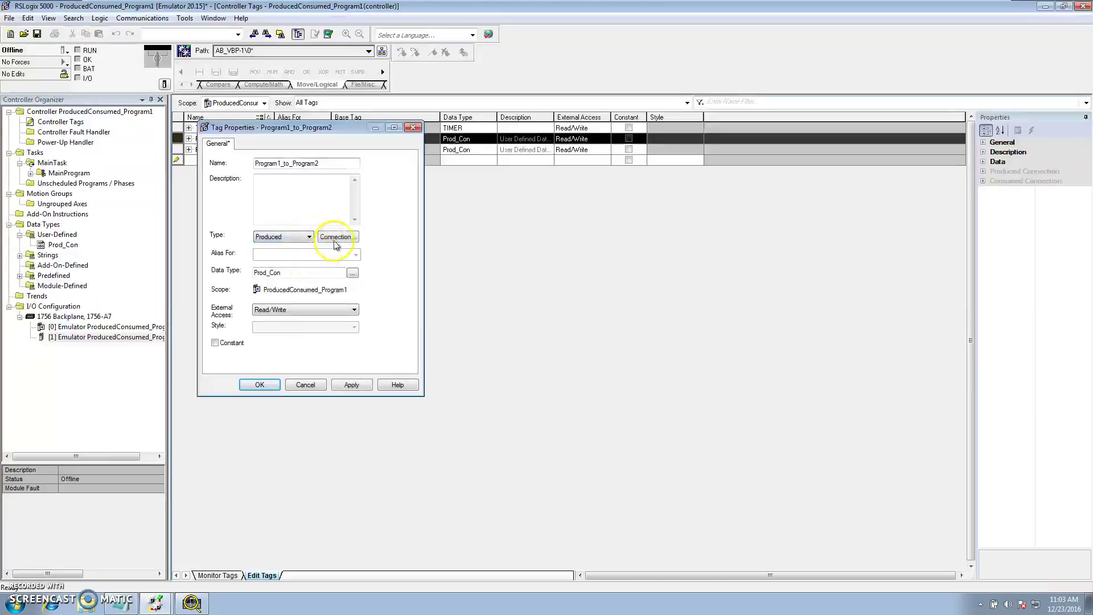
click(336, 237)
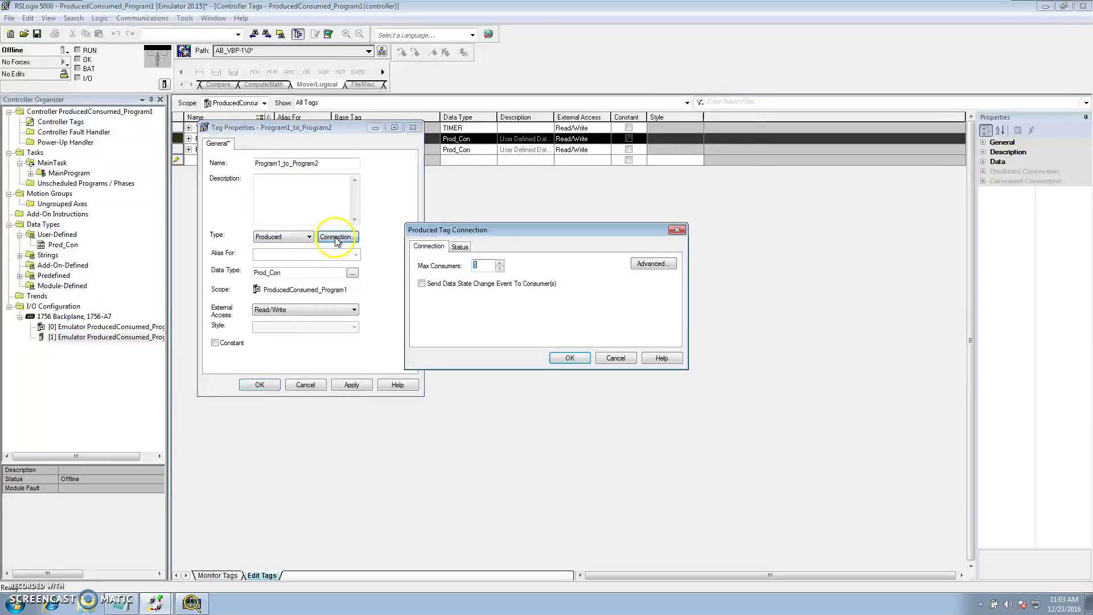
click(562, 358)
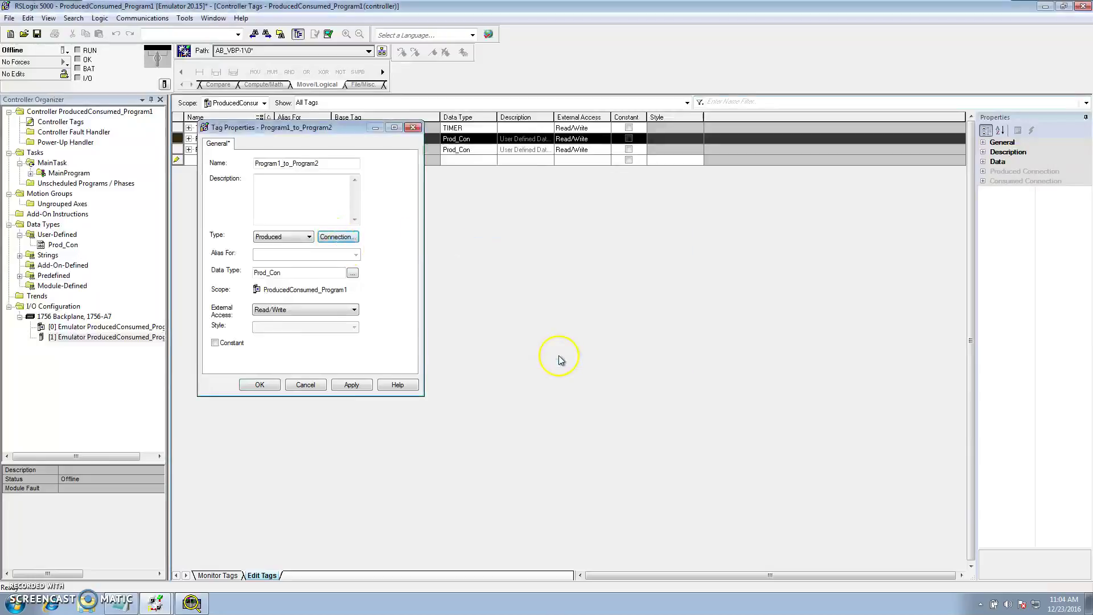
click(348, 386)
click(266, 386)
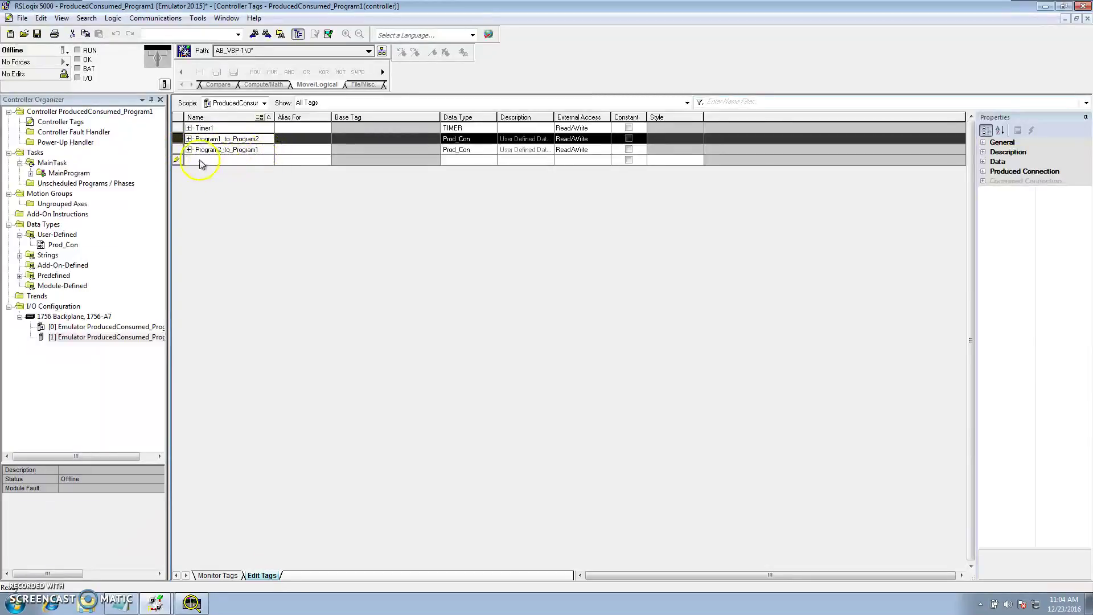
Open the properties of the Program2_to_Program1 tag and set its type to Consumed.
click(181, 149)
right_click(177, 150)
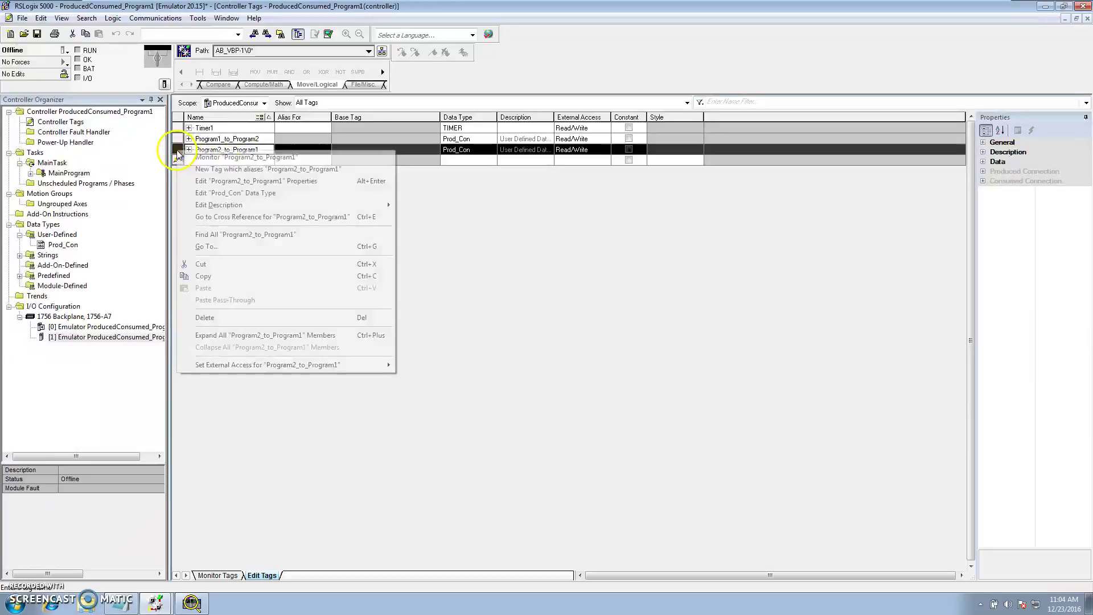
click(212, 181)
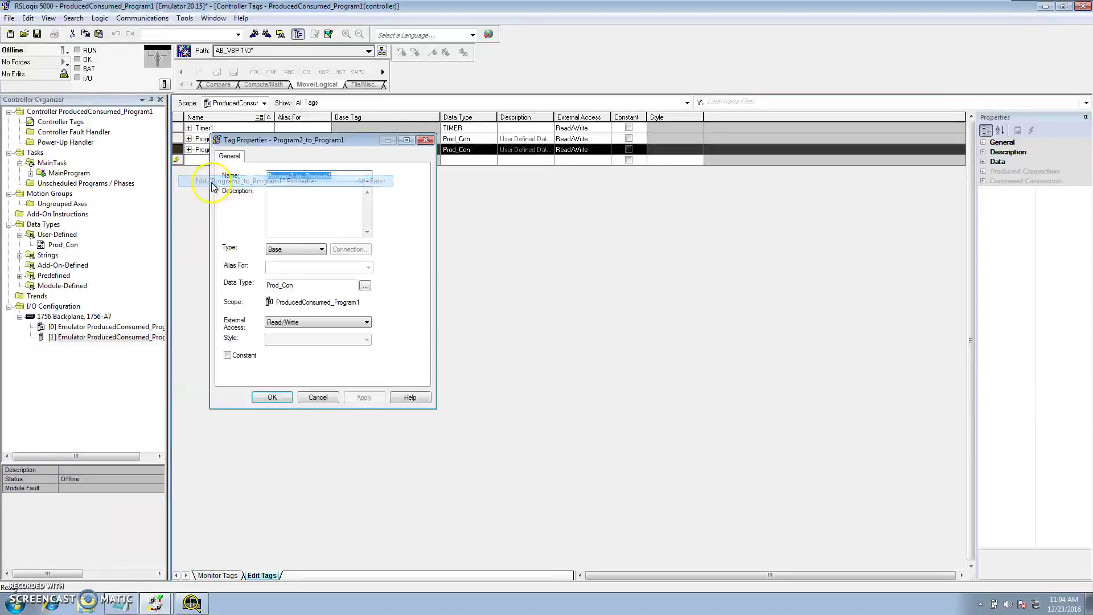
click(322, 250)
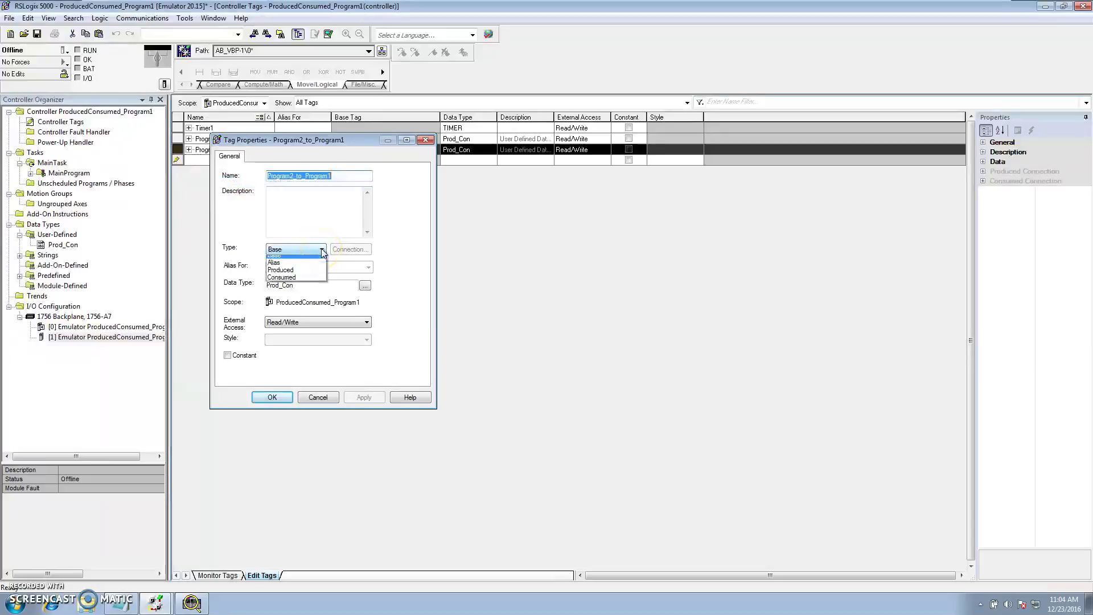
click(317, 282)
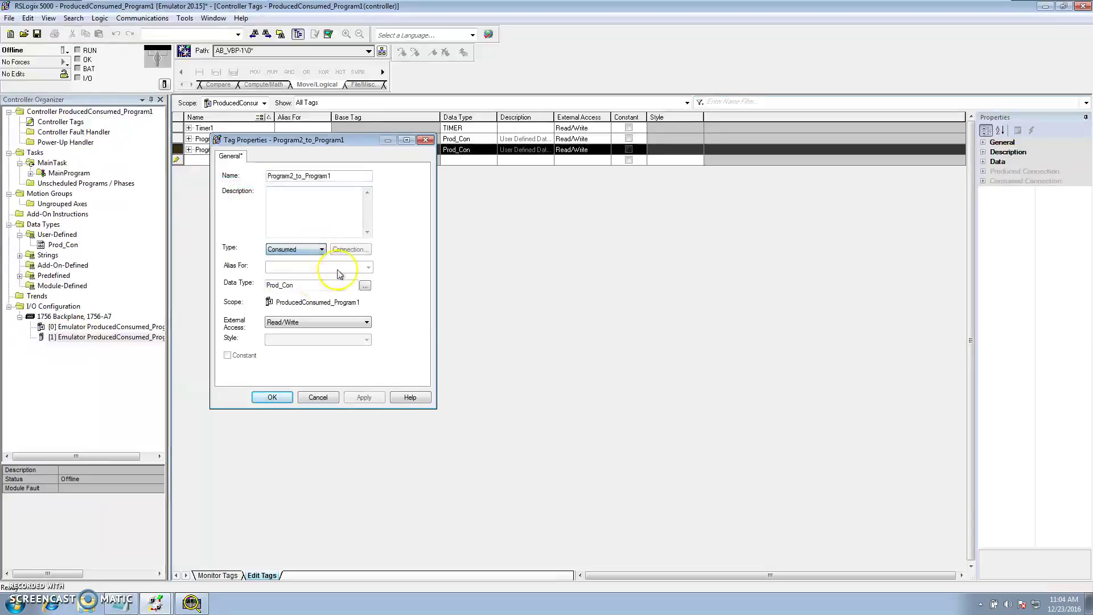
Configure the consumed connection with producer ProducedConsumed_Program2 and remote data Program2_to_Program1, and apply the tag properties.
click(364, 252)
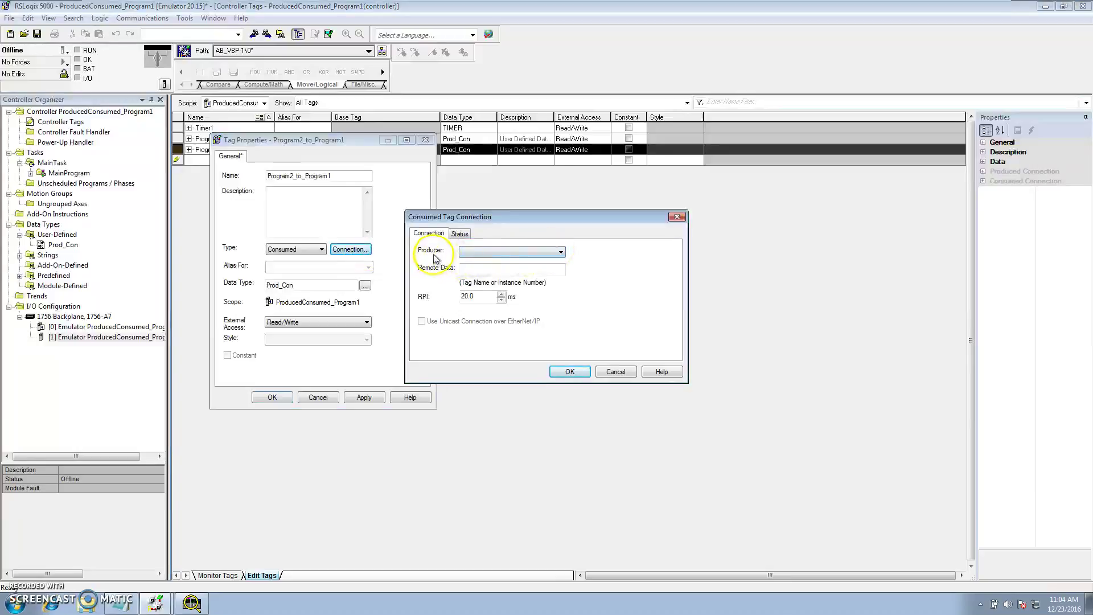
click(560, 253)
click(560, 263)
click(559, 268)
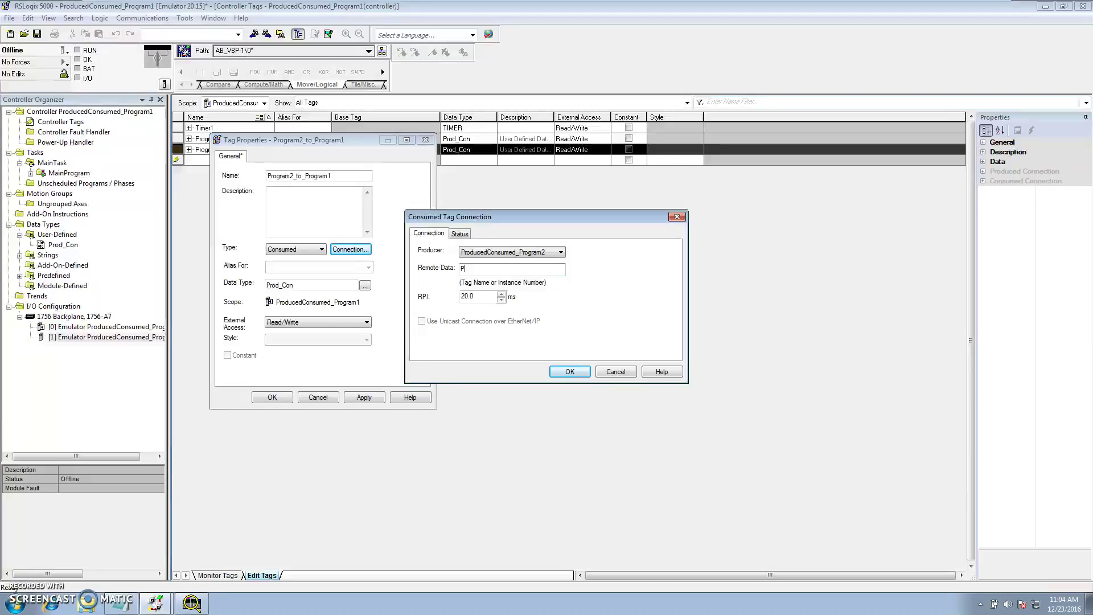
text(gram2_to_)
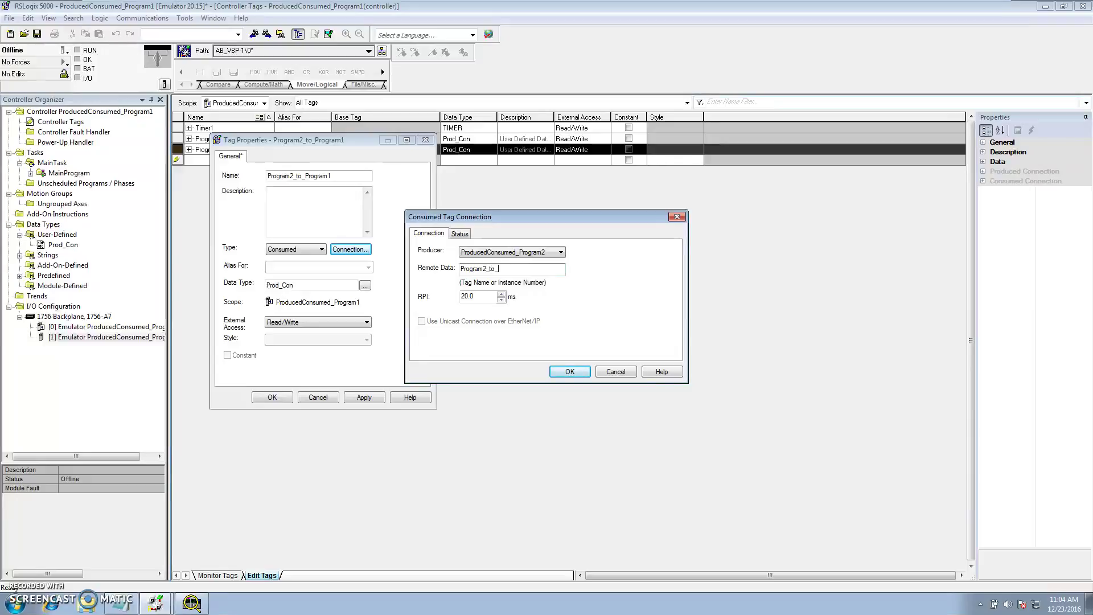
text(gram1)
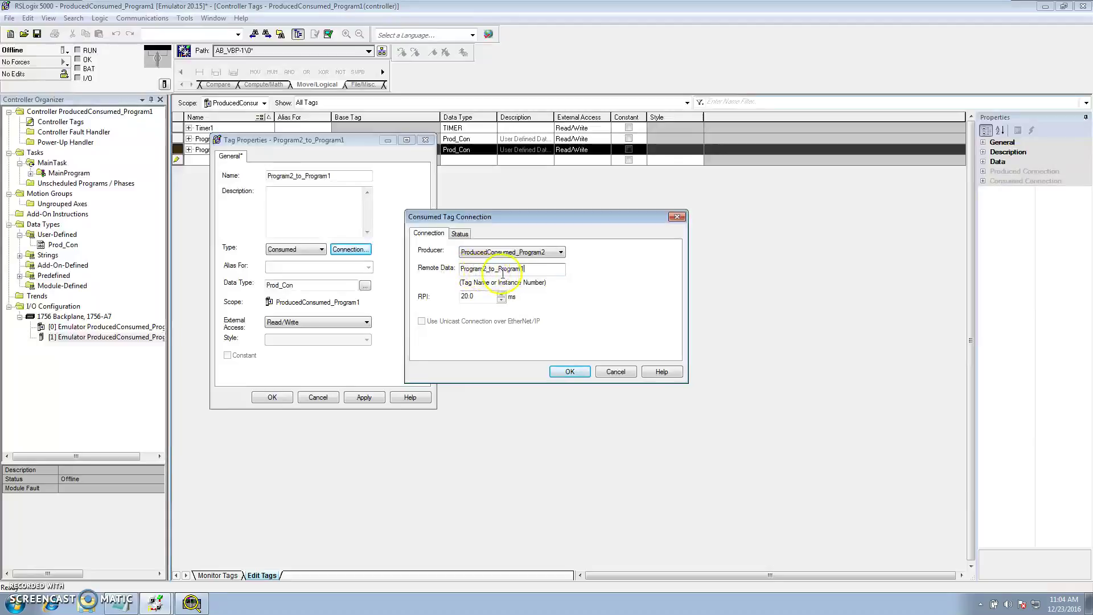
click(566, 372)
click(364, 397)
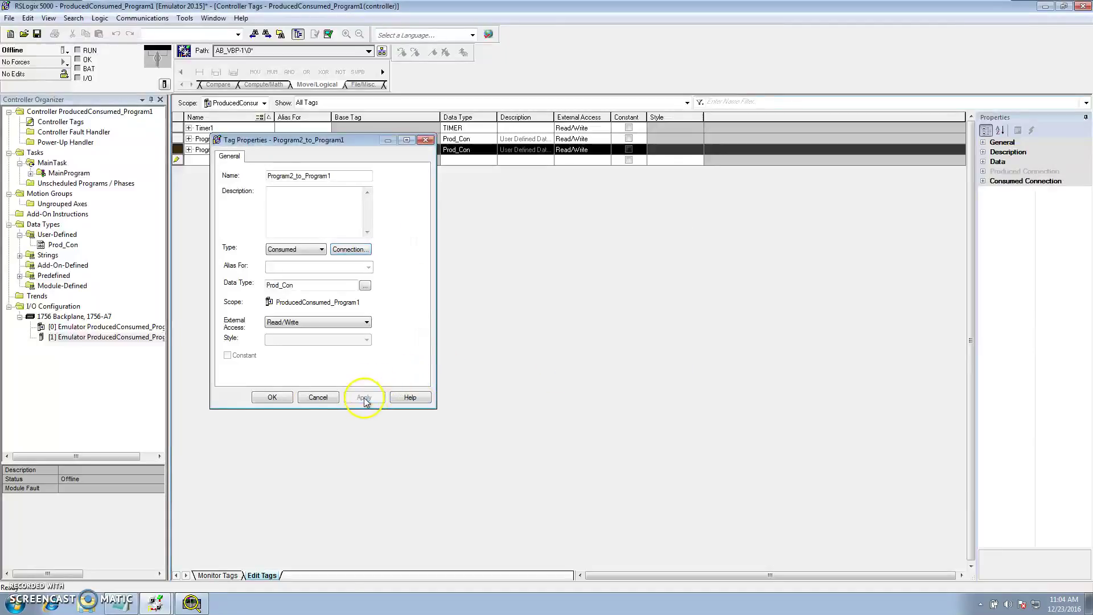
click(263, 397)
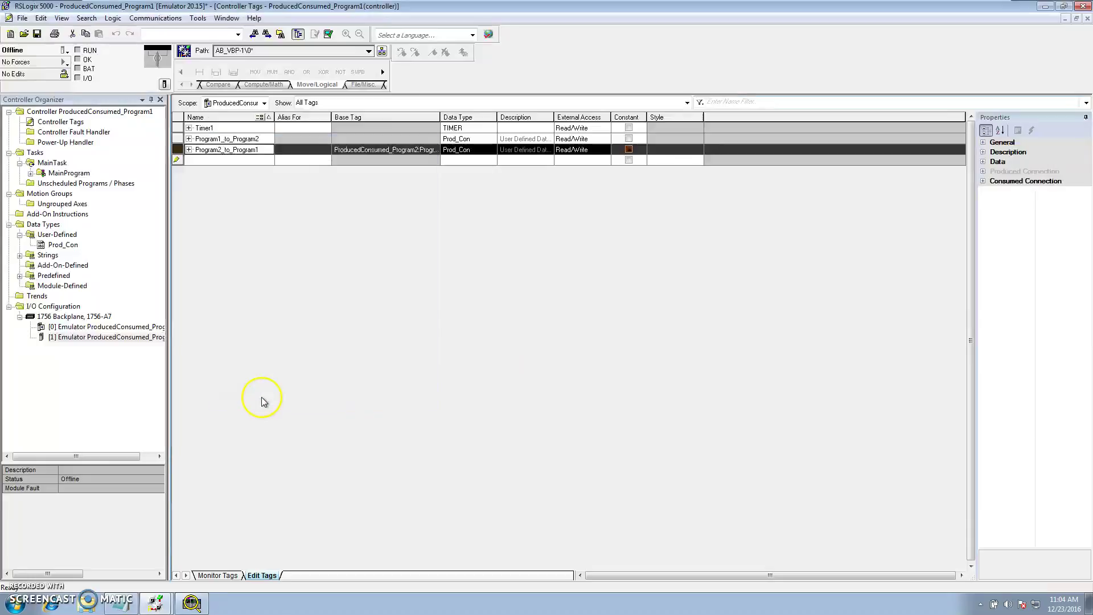
Return Program1's tags to the monitoring view, switch to the ProducedConsumed_Program2 project and make its controller tags editable.
click(225, 575)
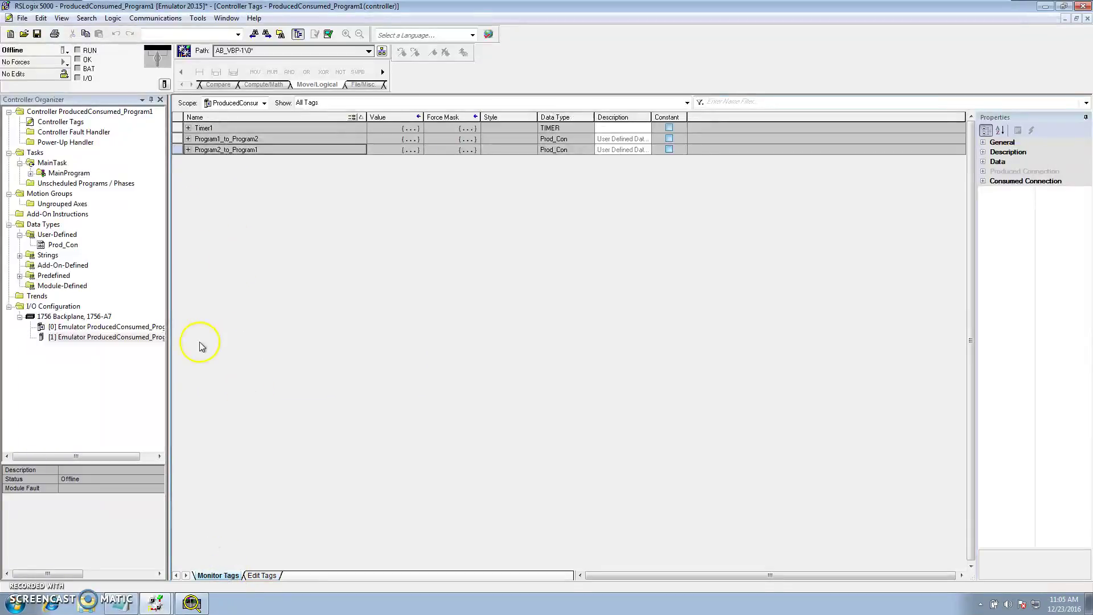
click(158, 604)
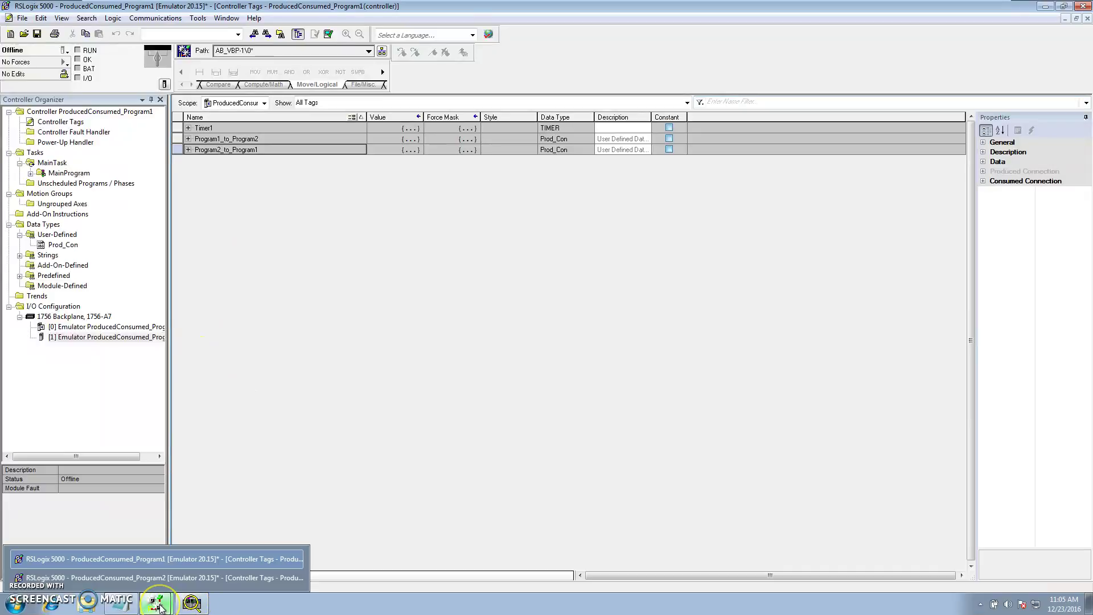
click(152, 577)
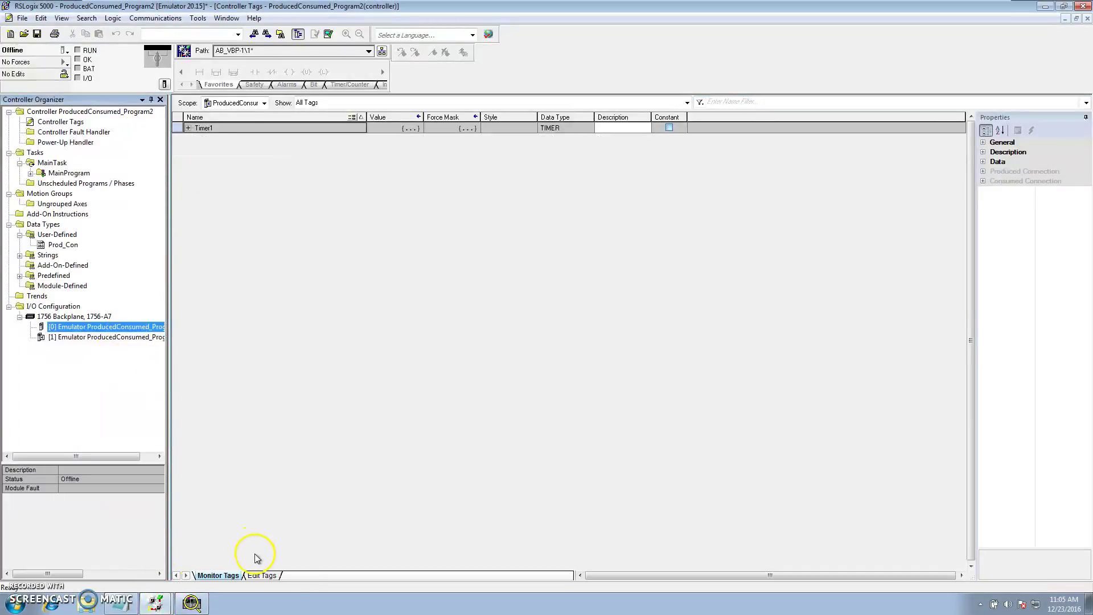
click(262, 575)
Add a controller tag named Program2_to_Program1 to the ProducedConsumed_Program2 project.
click(209, 139)
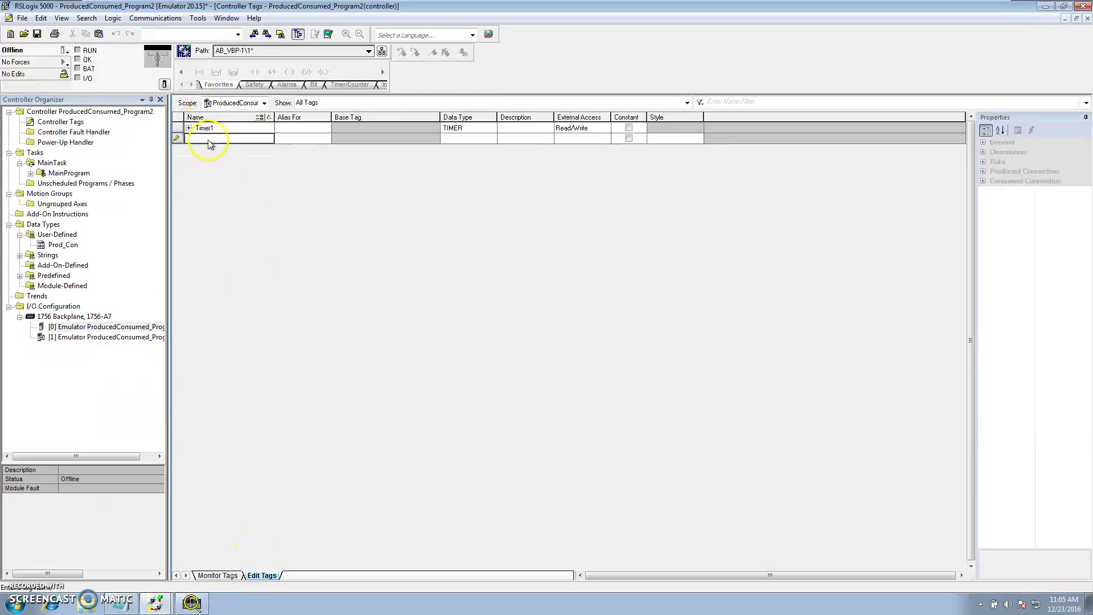
text(Program2_to)
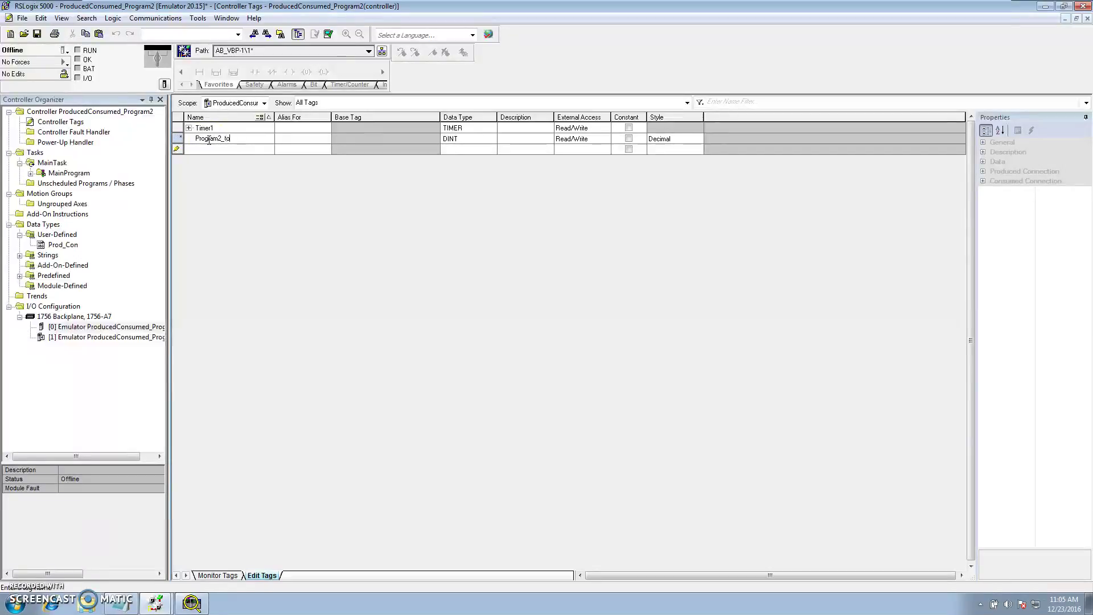
text(program1)
click(236, 138)
key(BackSpace)
text(Program1)
click(219, 140)
click(239, 140)
Set the data type of the new Program2_to_Program1 tag to Prod_Con.
click(452, 138)
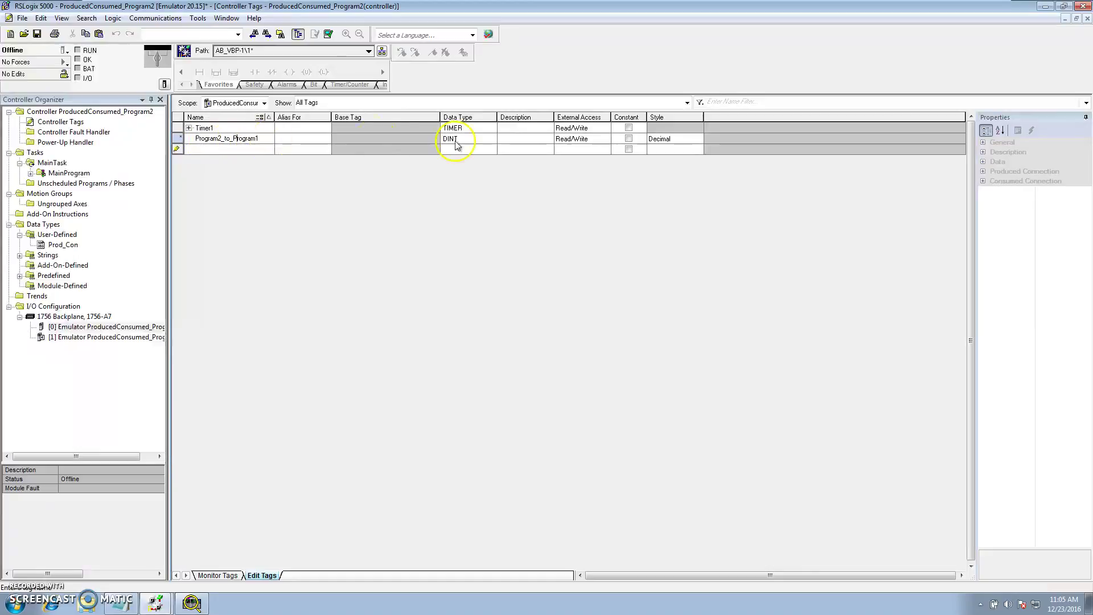
click(490, 138)
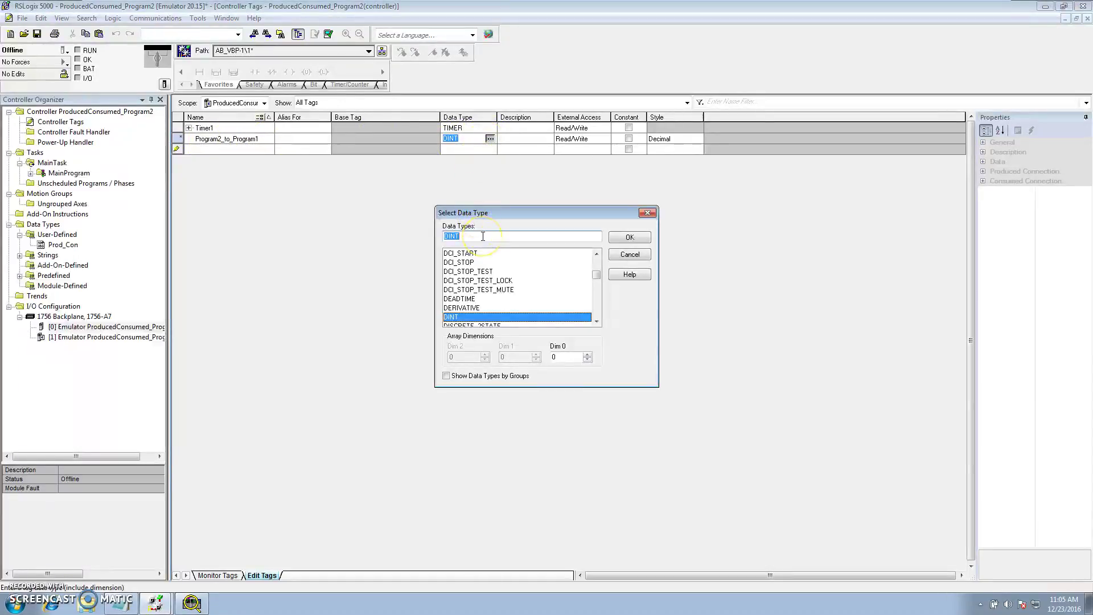
text(Prod_Con)
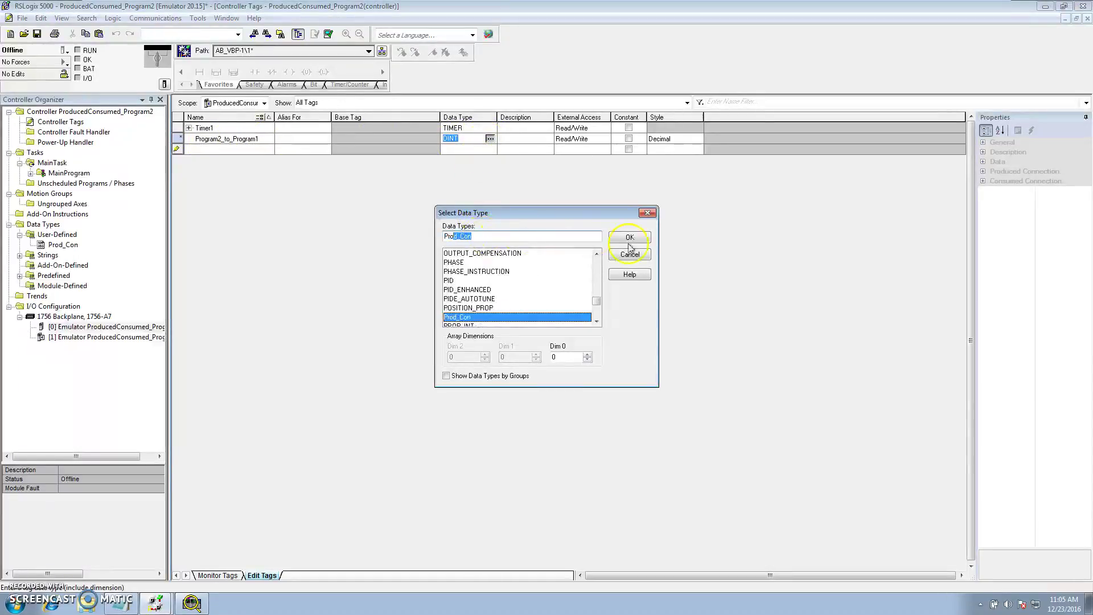
click(629, 237)
Add a second controller tag named Program1_to_Program2 with data type Prod_Con.
click(198, 150)
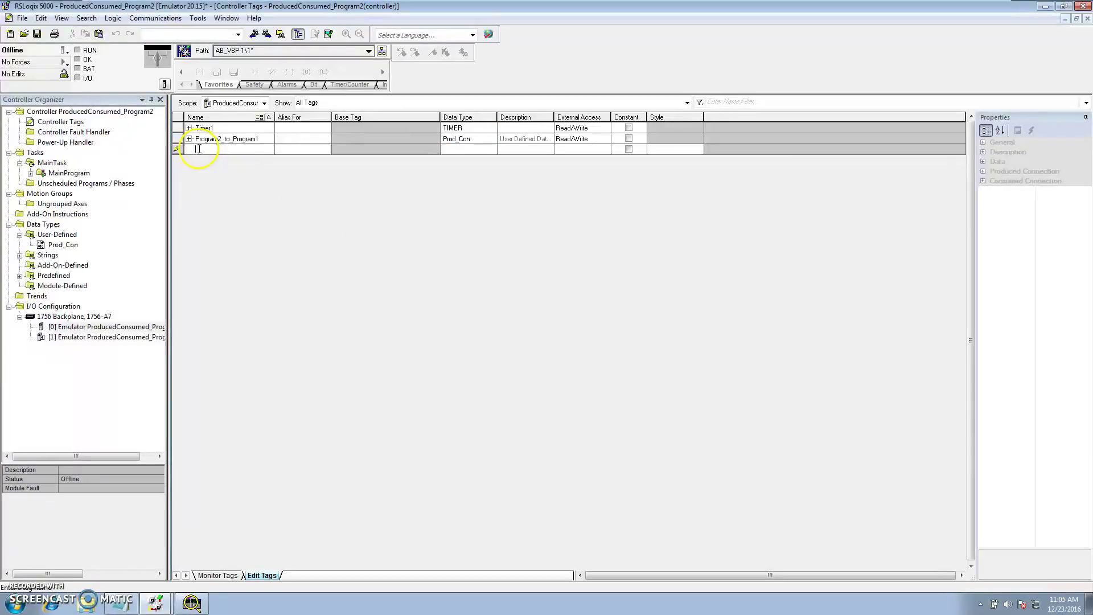
text(Program1)
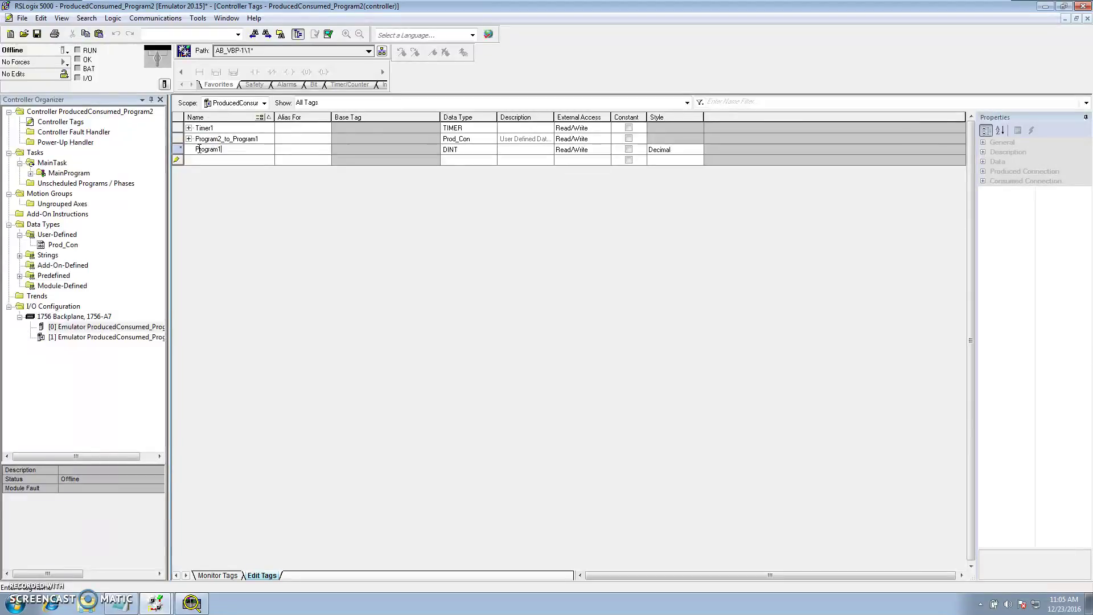
text(_to_Program2)
click(486, 152)
click(489, 150)
text(Prod_Con)
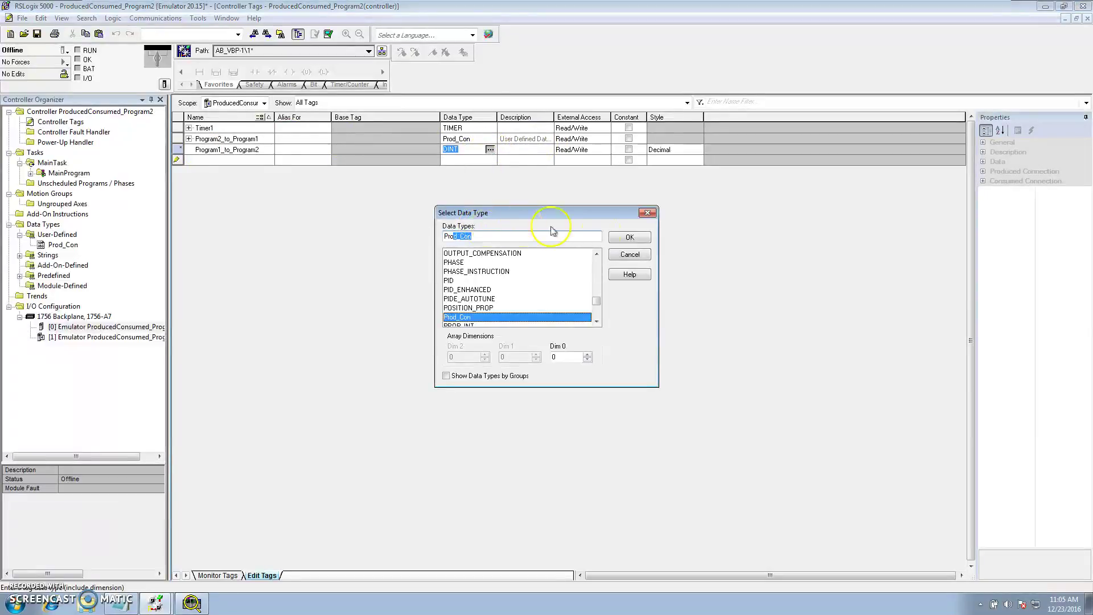
click(626, 236)
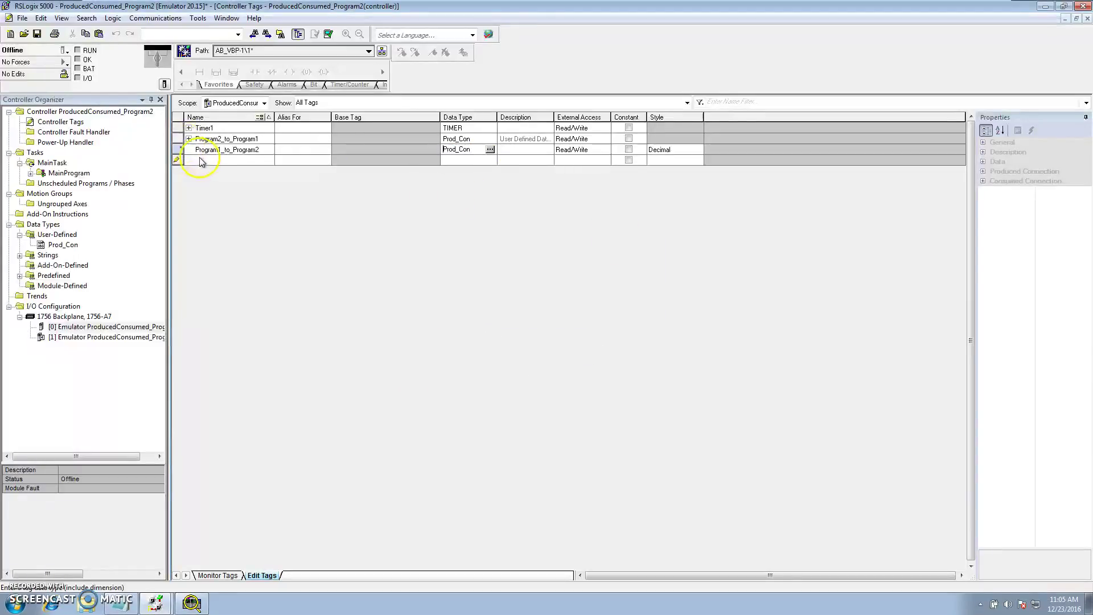
Change the Program2_to_Program1 tag type to Produced in its properties, then apply and close them.
click(178, 139)
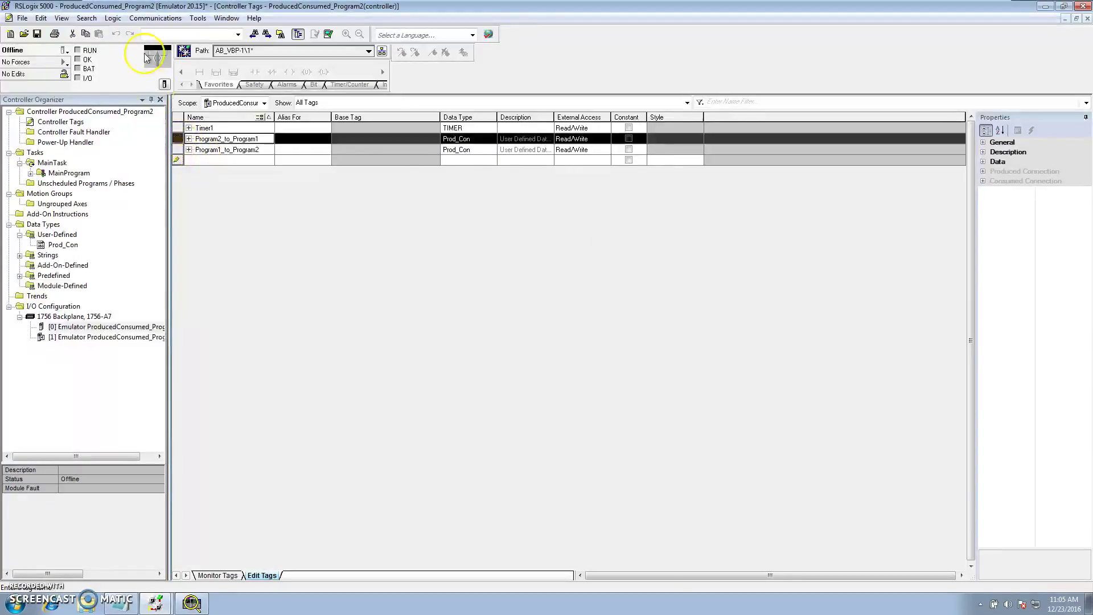
right_click(178, 140)
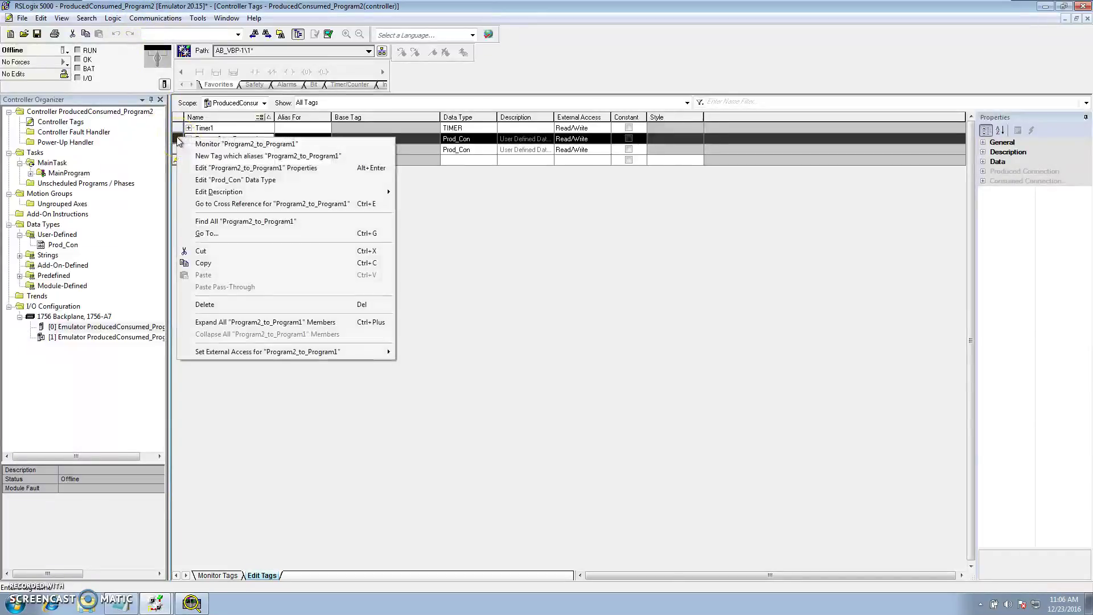
click(203, 170)
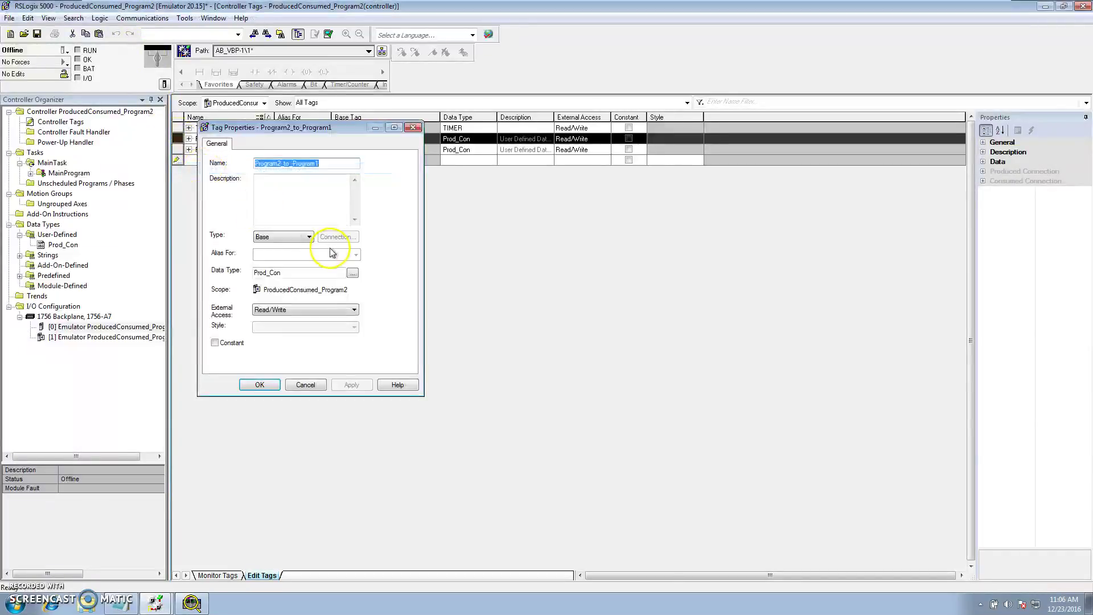
drag(311, 129, 394, 151)
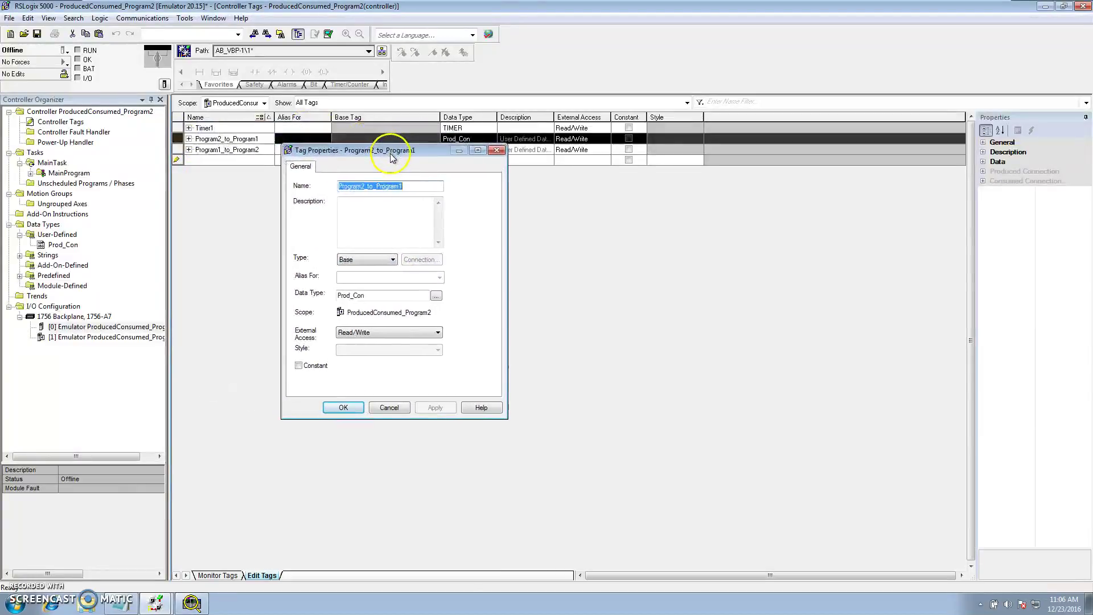
click(391, 260)
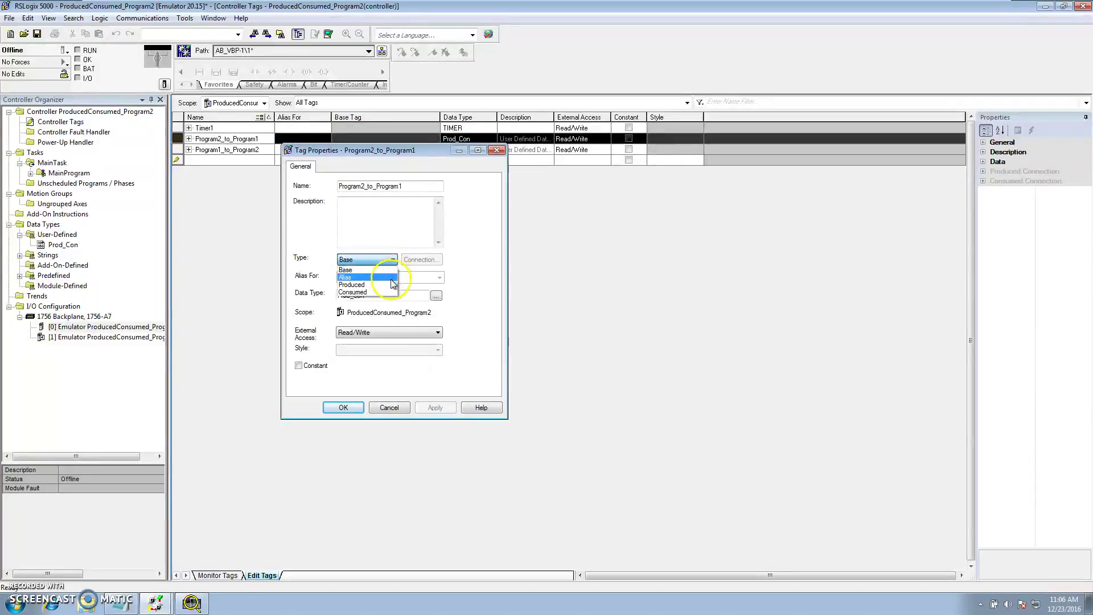
click(392, 285)
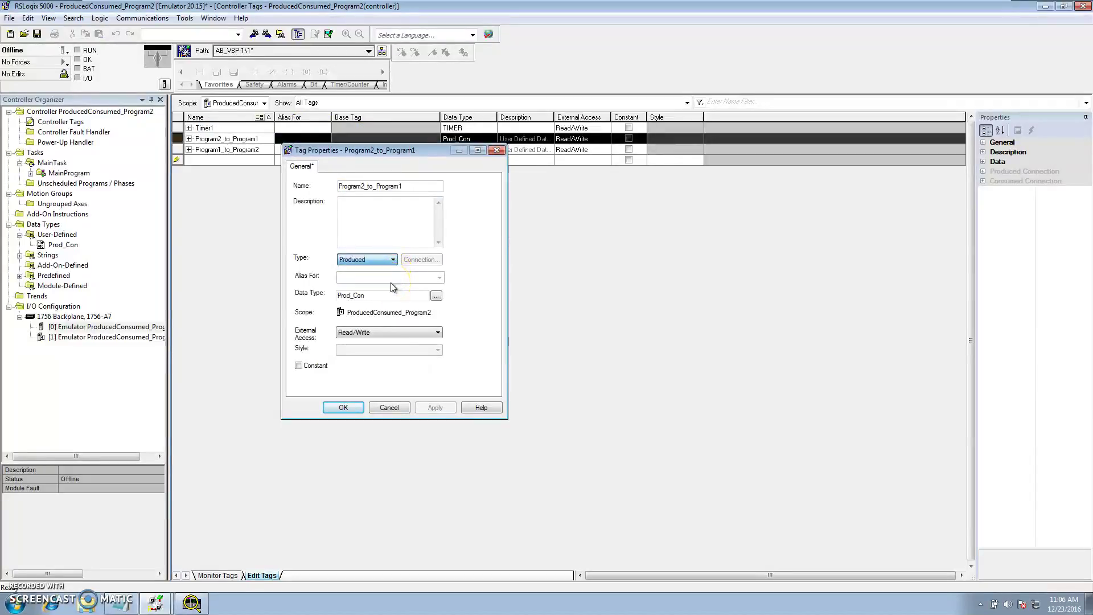
click(436, 407)
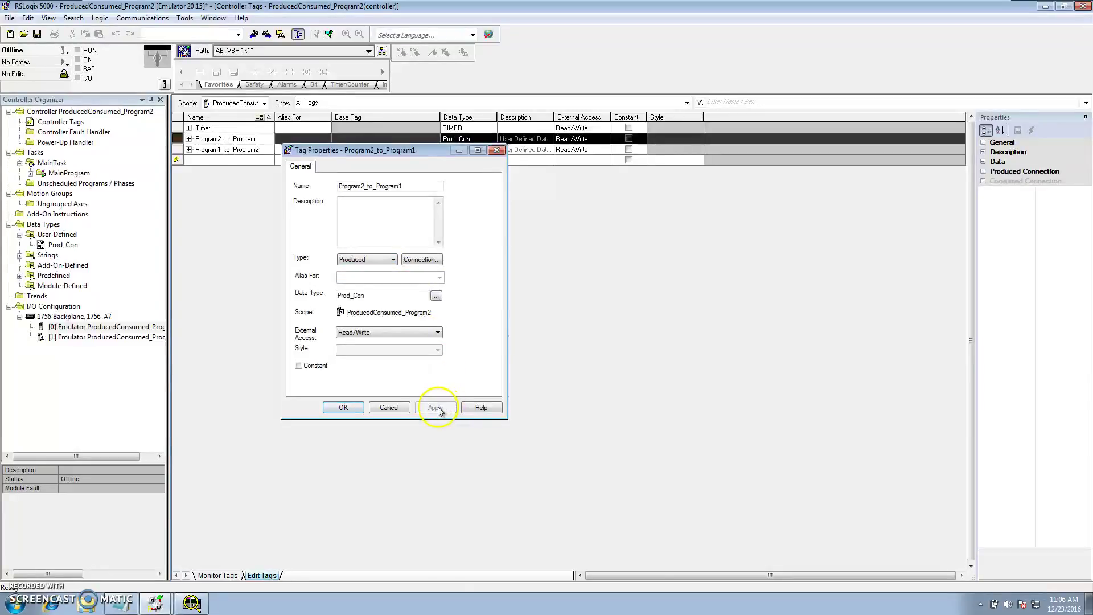
click(343, 408)
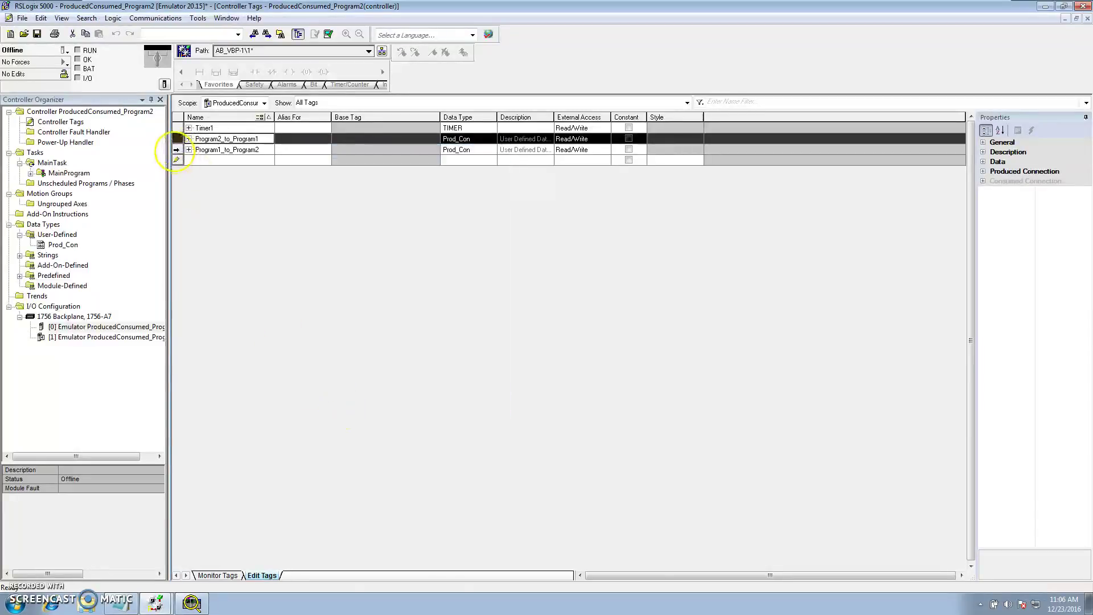
Open the properties of the Program1_to_Program2 tag and set its type to Consumed.
click(175, 150)
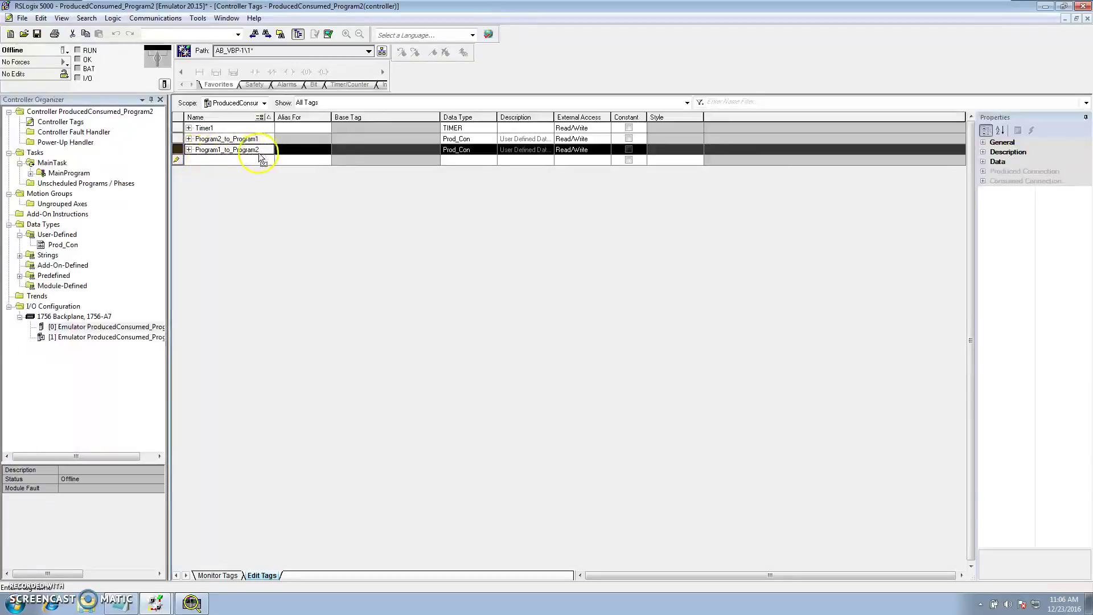
right_click(175, 149)
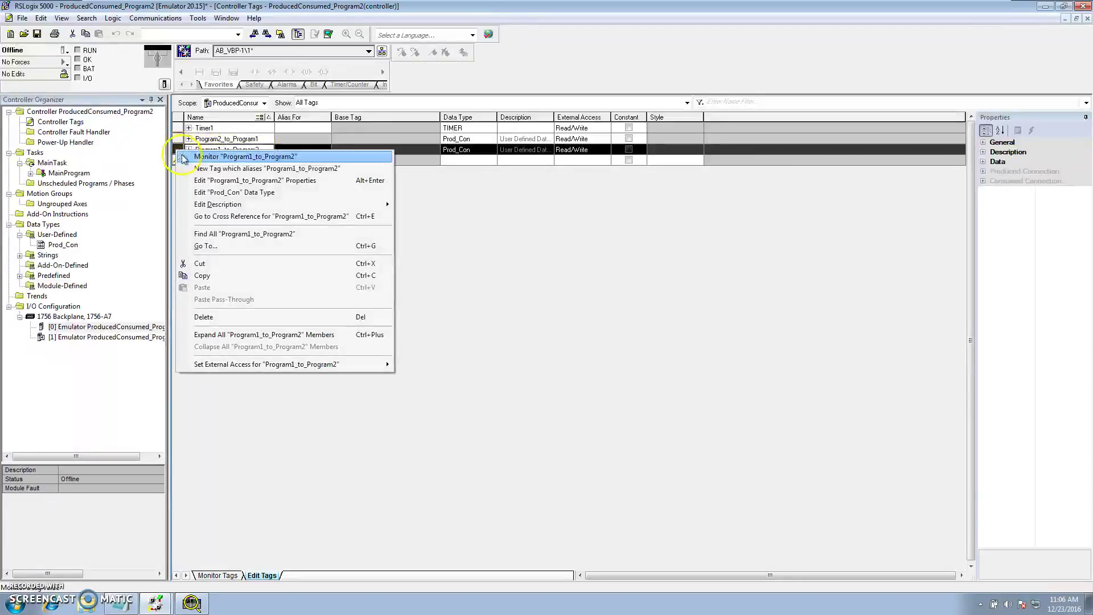
click(199, 181)
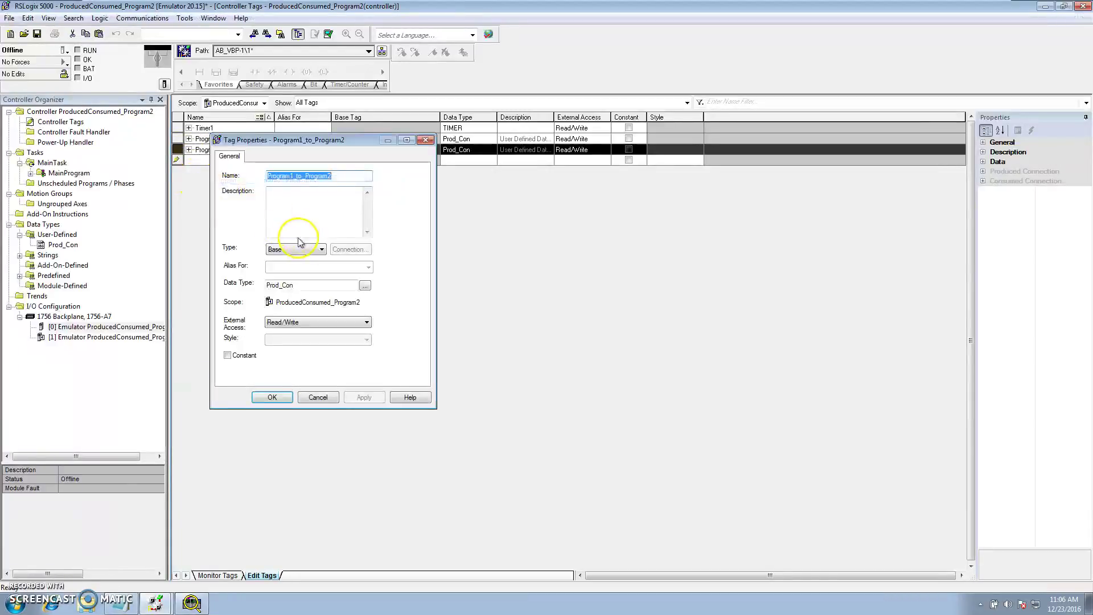
click(321, 249)
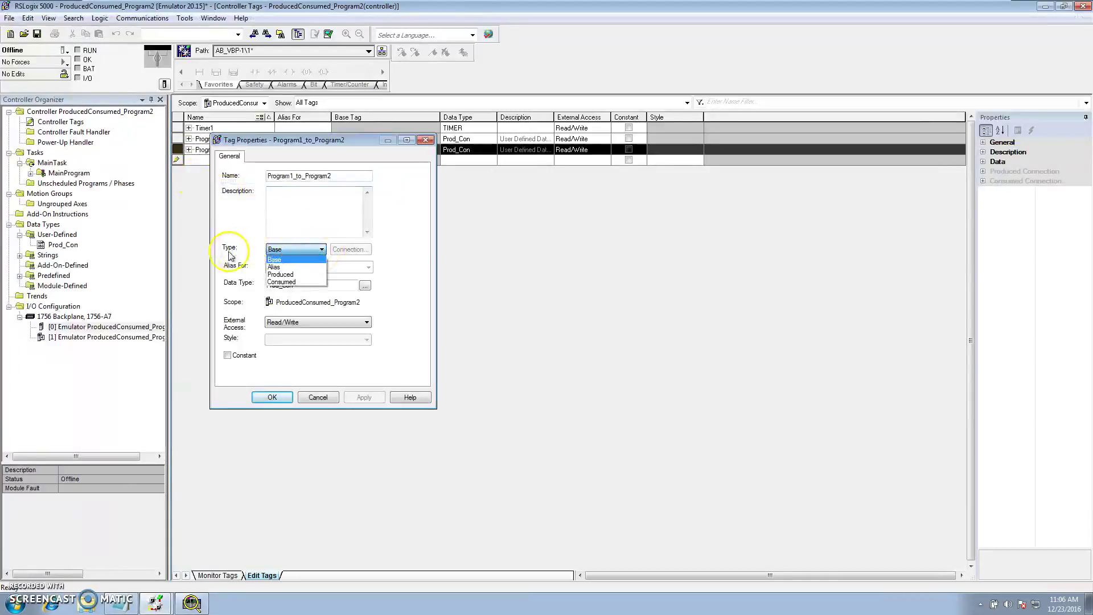
click(286, 282)
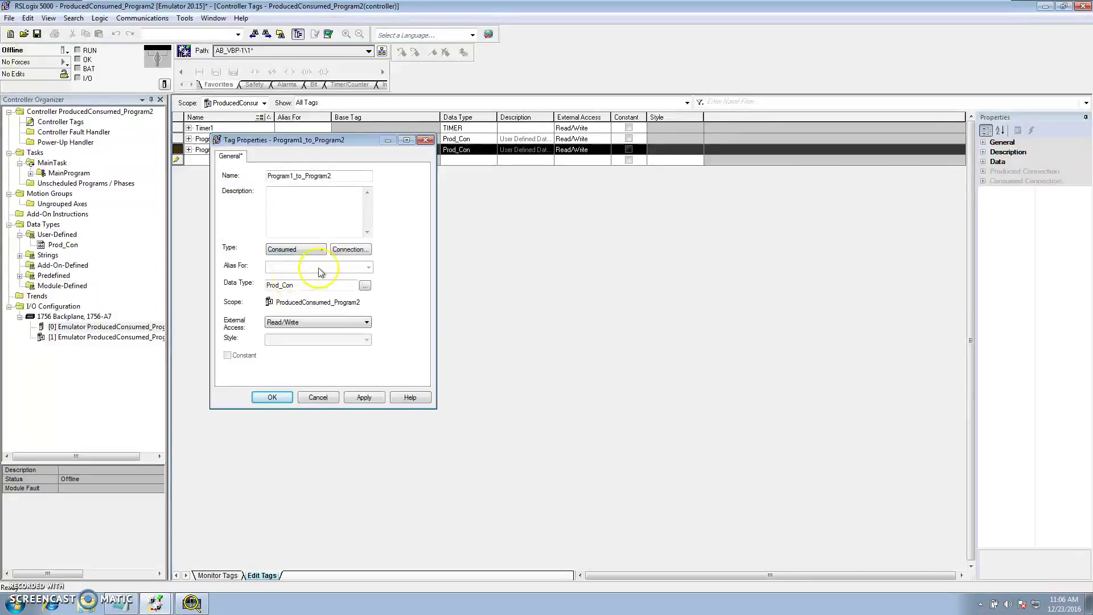
Configure the consumed connection with producer ProducedConsumed_Program1 and remote data Program1_to_Program2, and apply the tag properties.
click(348, 249)
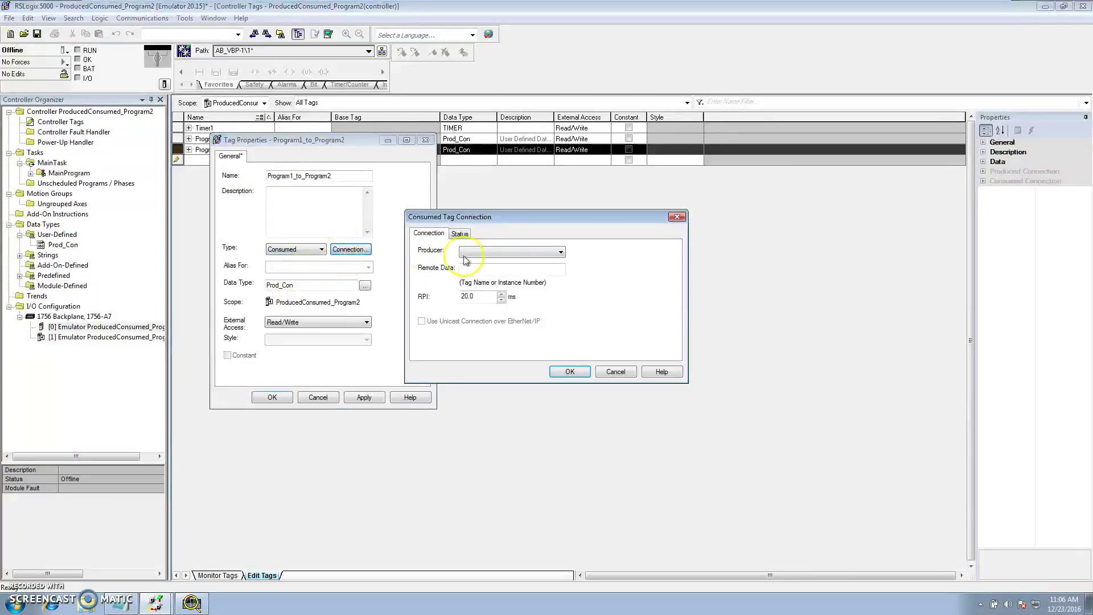
click(562, 252)
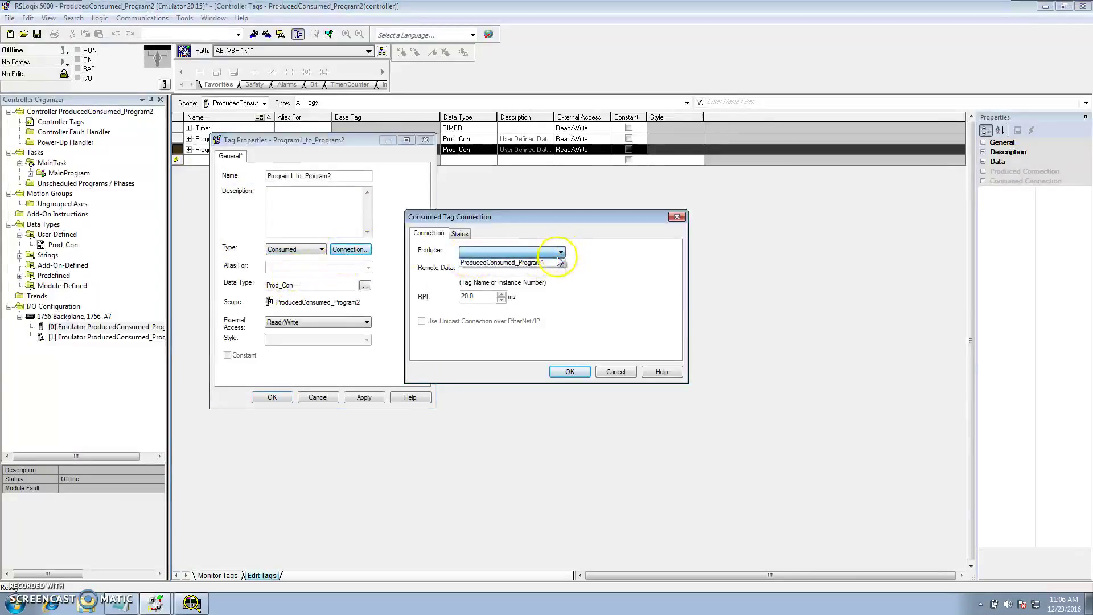
click(554, 266)
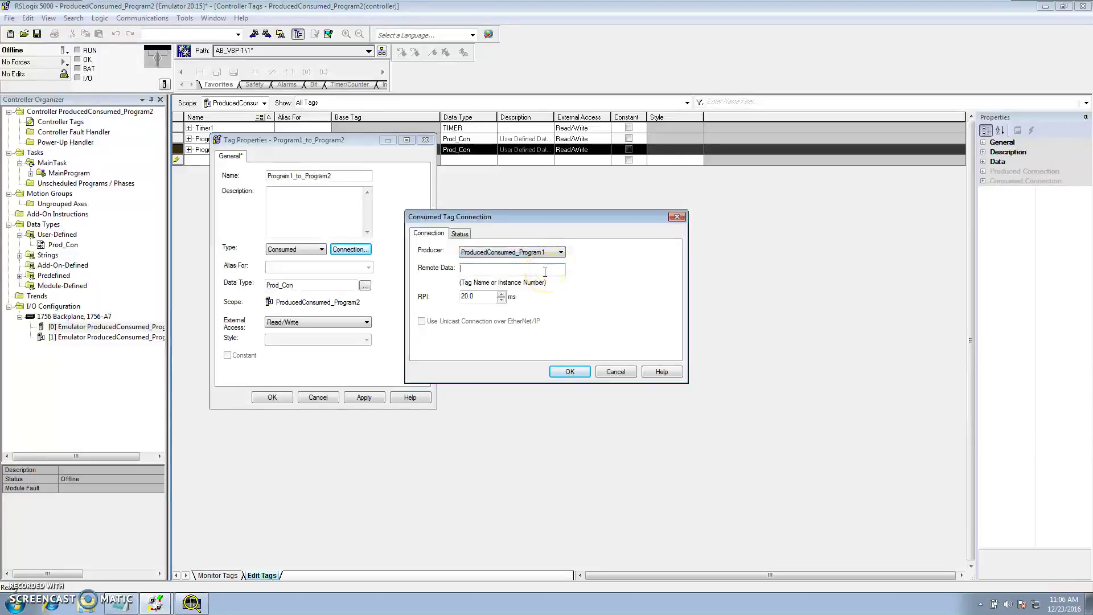
text(Pro)
text(o_Program2)
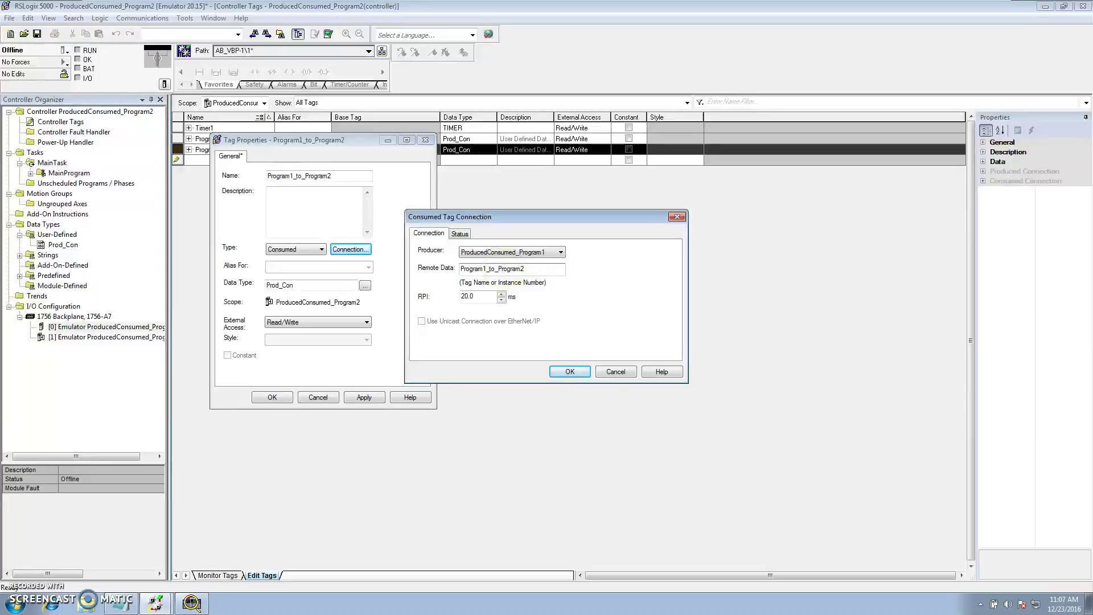
click(569, 371)
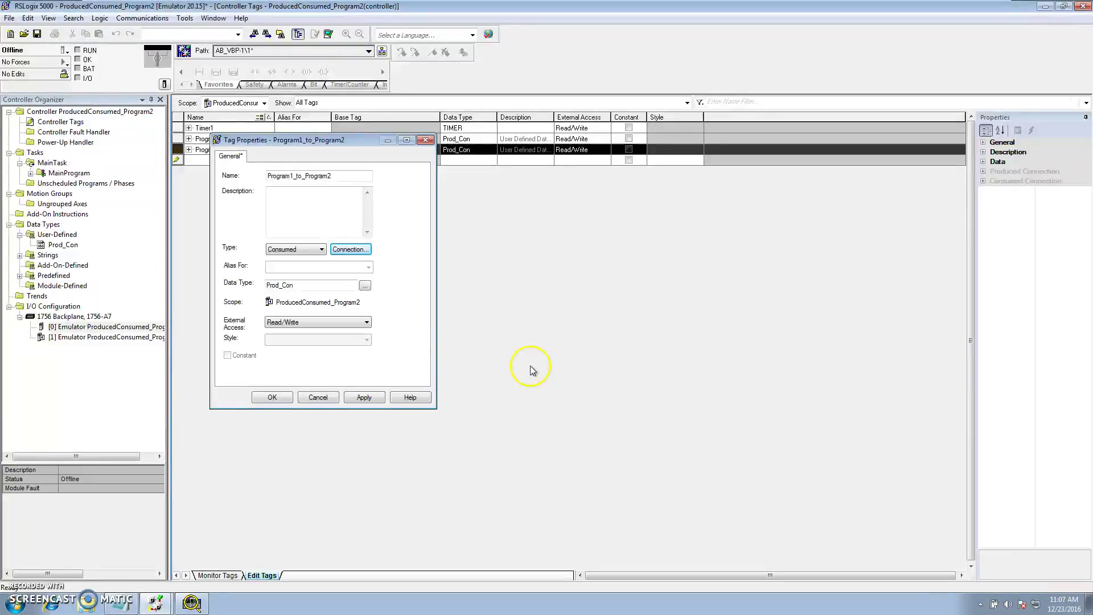
click(365, 397)
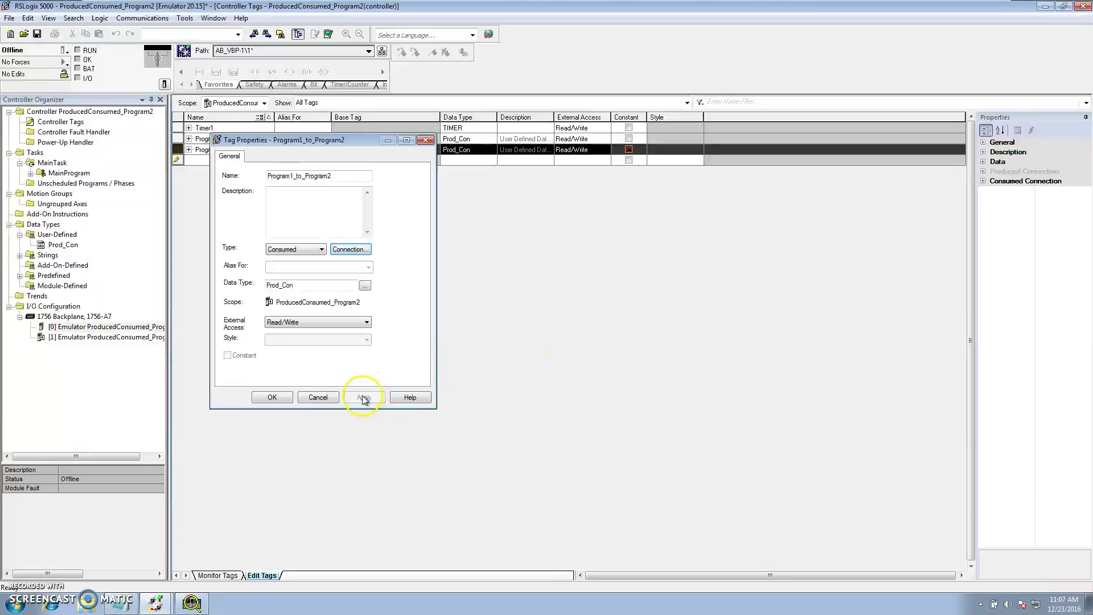
click(282, 397)
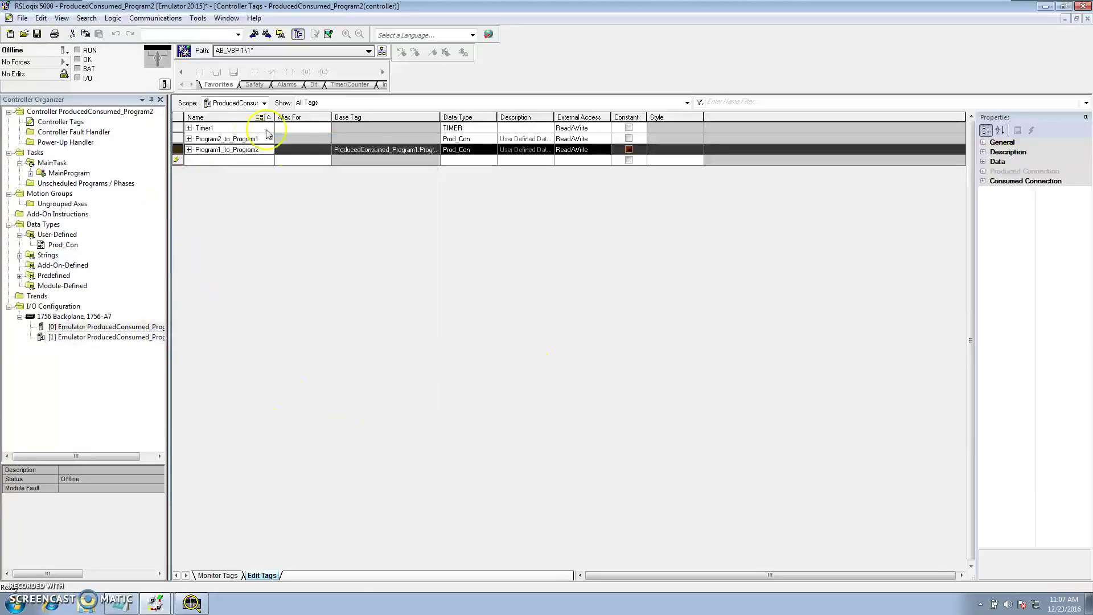
Return Program2's controller tags to the monitoring view and switch to the ProducedConsumed_Program1 project.
click(217, 575)
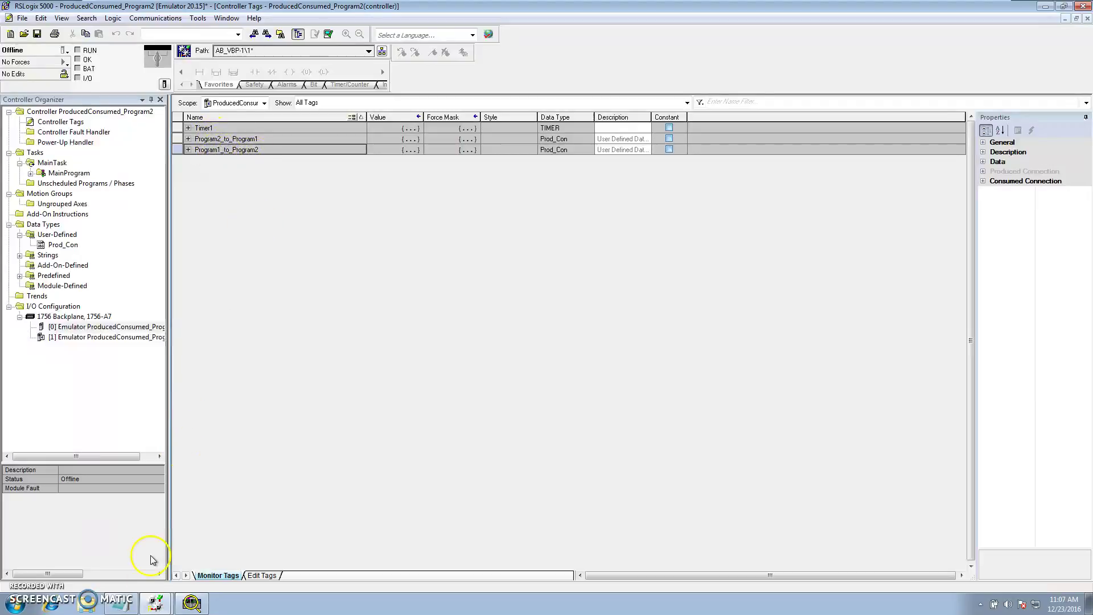
click(155, 603)
click(137, 568)
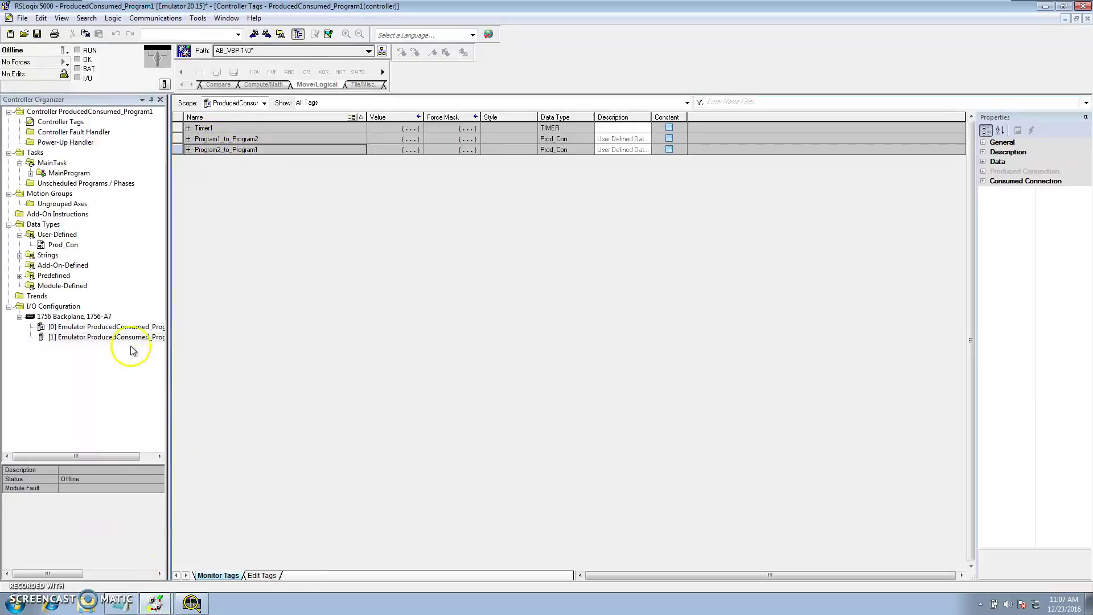
Download the ProducedConsumed_Program1 project to the emulated controller in slot 0 of the AB_VBP-1 virtual chassis.
click(155, 17)
click(159, 31)
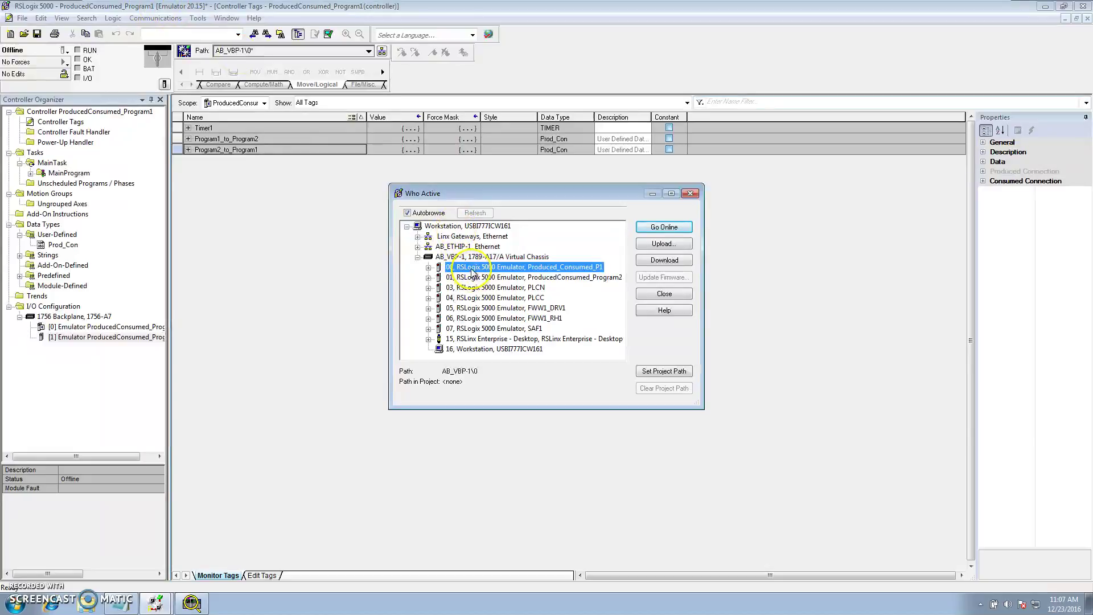
click(658, 264)
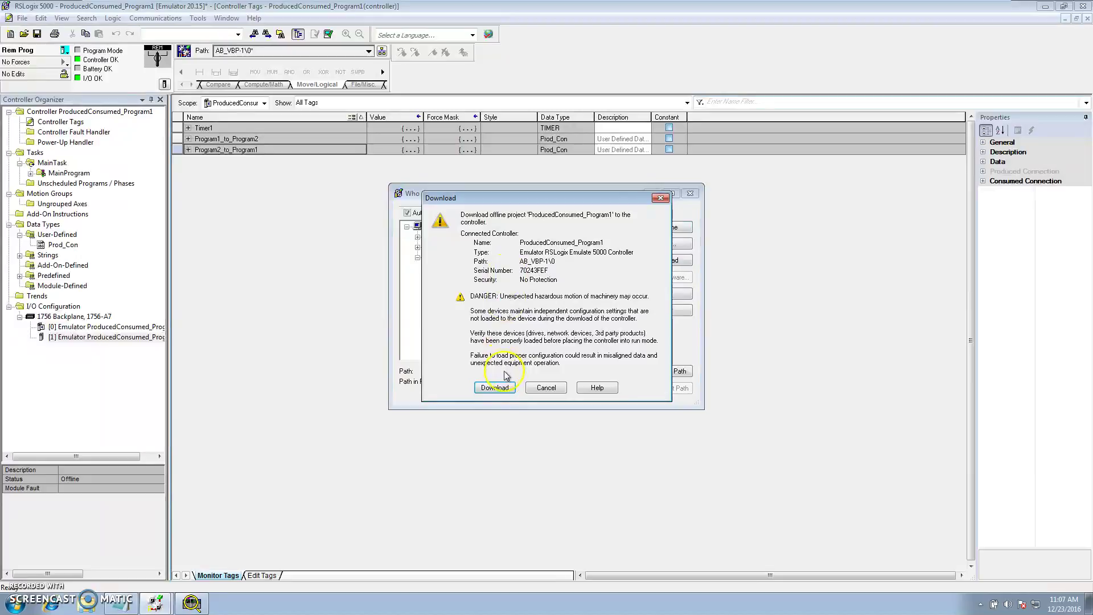
click(497, 387)
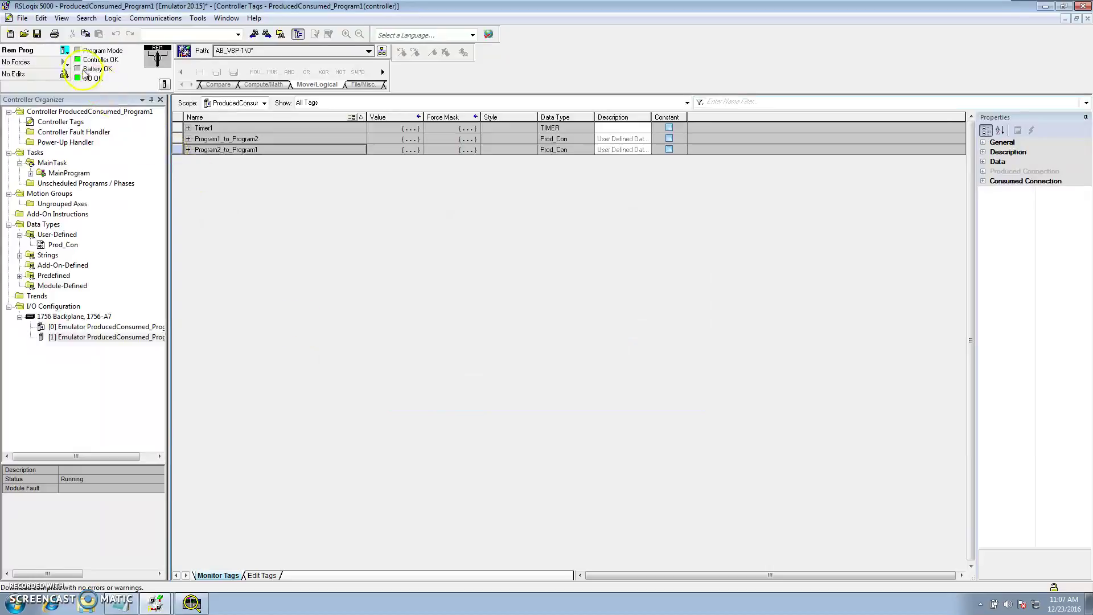
Put the ProducedConsumed_Program1 controller into Remote Run mode and check the status of both emulator modules in its backplane.
click(66, 53)
click(88, 114)
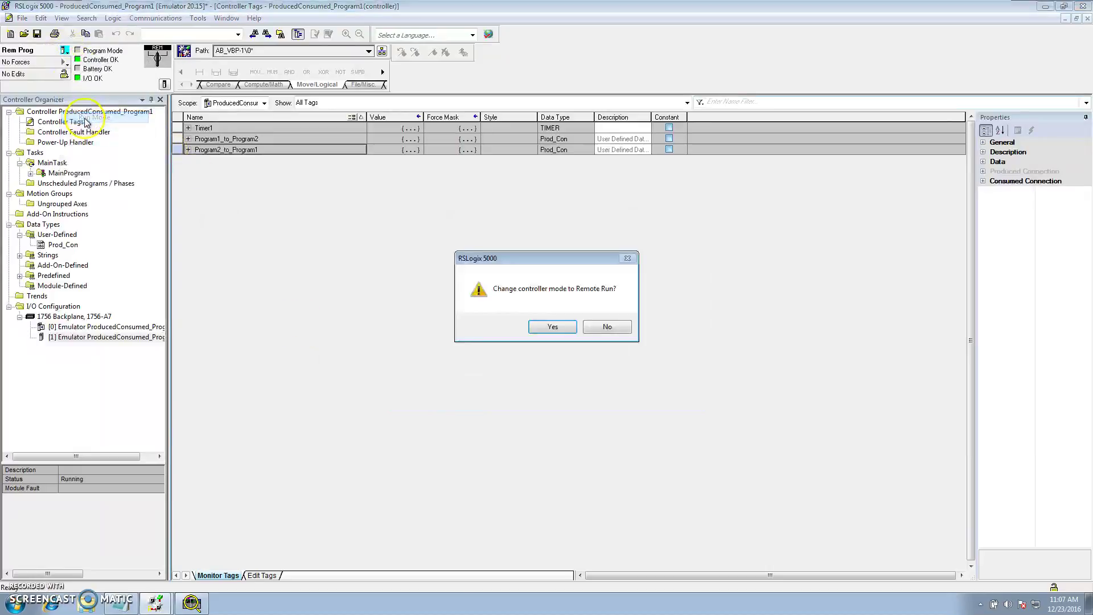
click(552, 327)
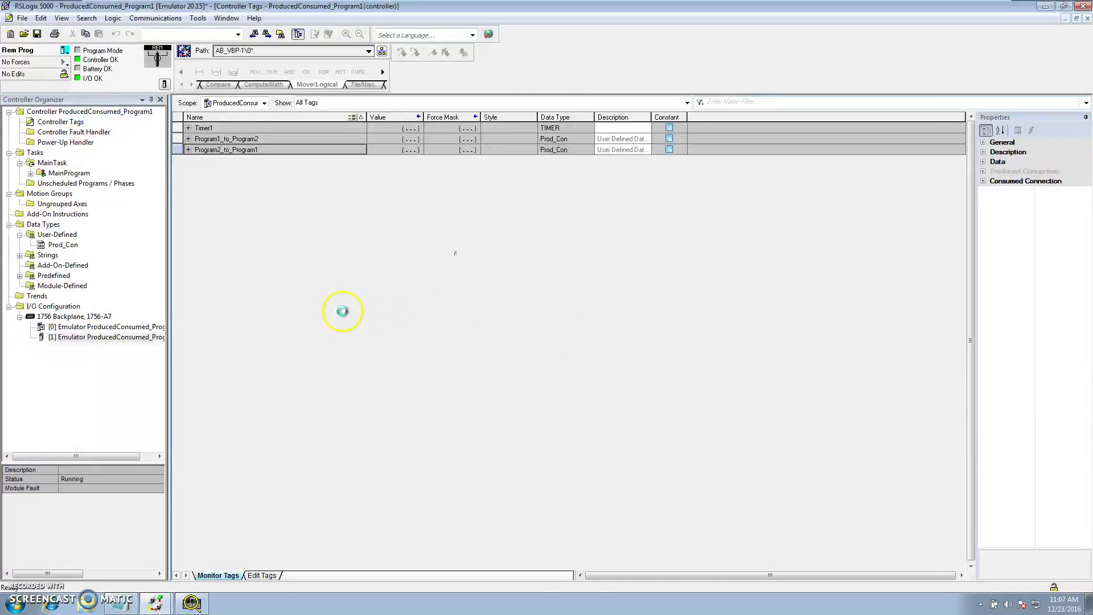
click(87, 327)
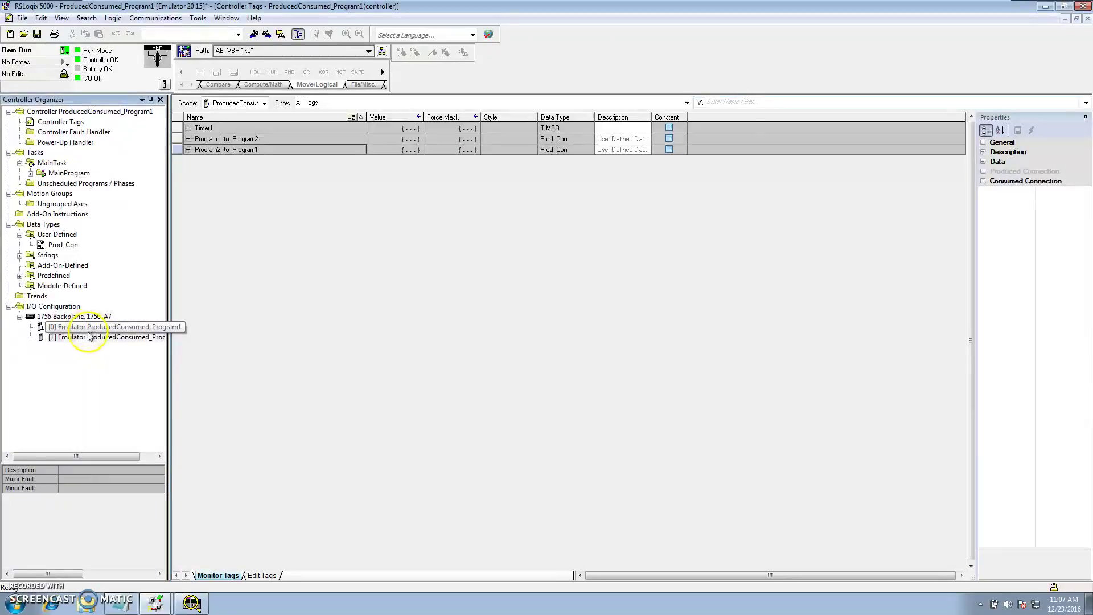
click(88, 337)
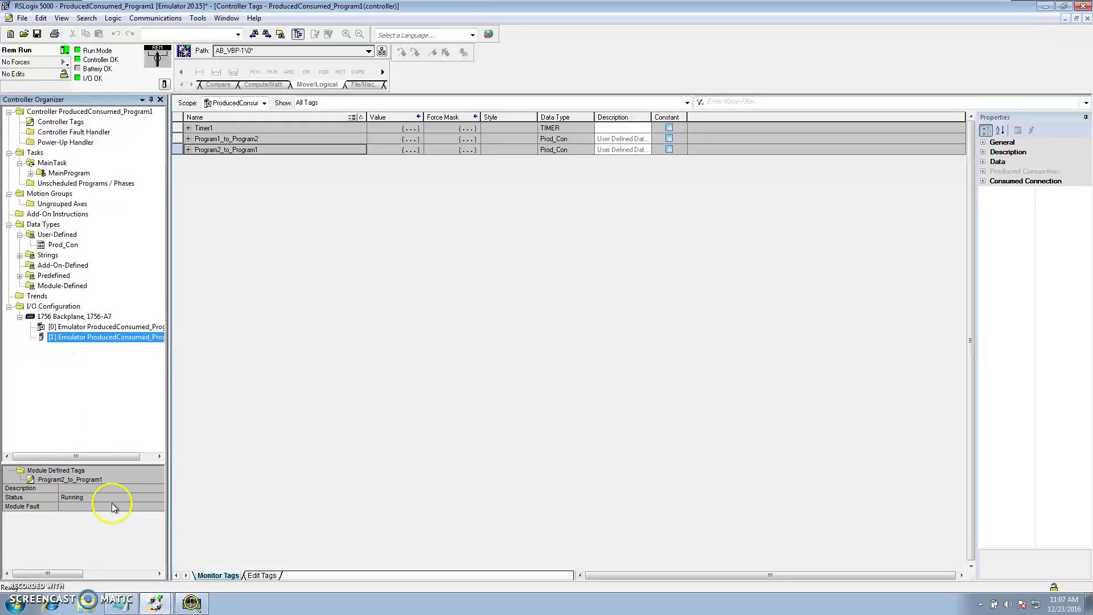
Switch to the ProducedConsumed_Program2 project and download it to the emulated controller in slot 1 of the AB_VBP-1 virtual chassis.
click(152, 603)
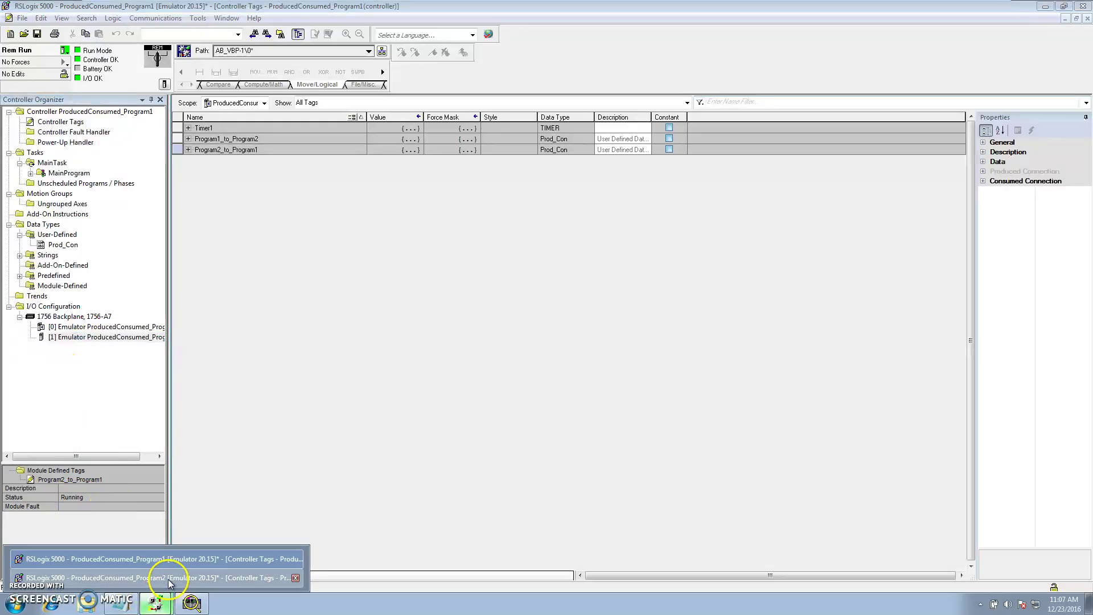
click(168, 579)
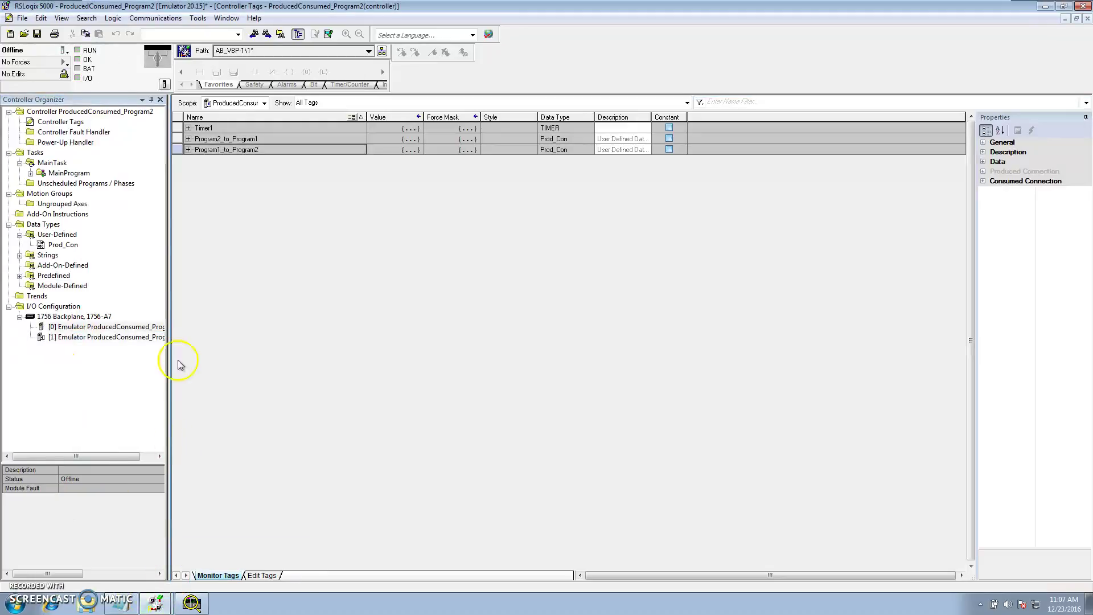
click(155, 18)
click(152, 32)
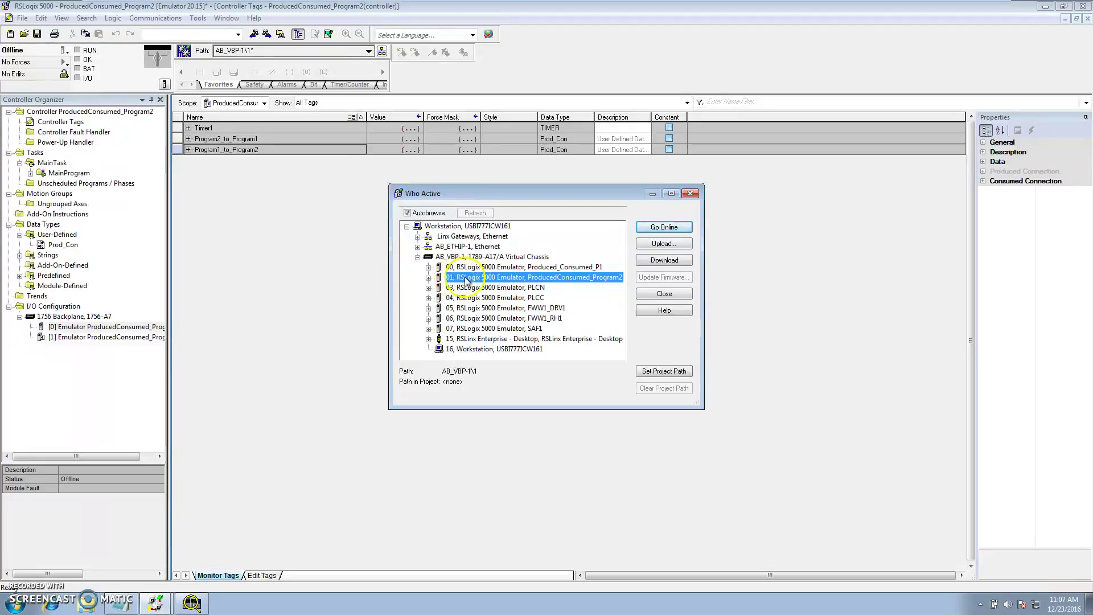
click(664, 259)
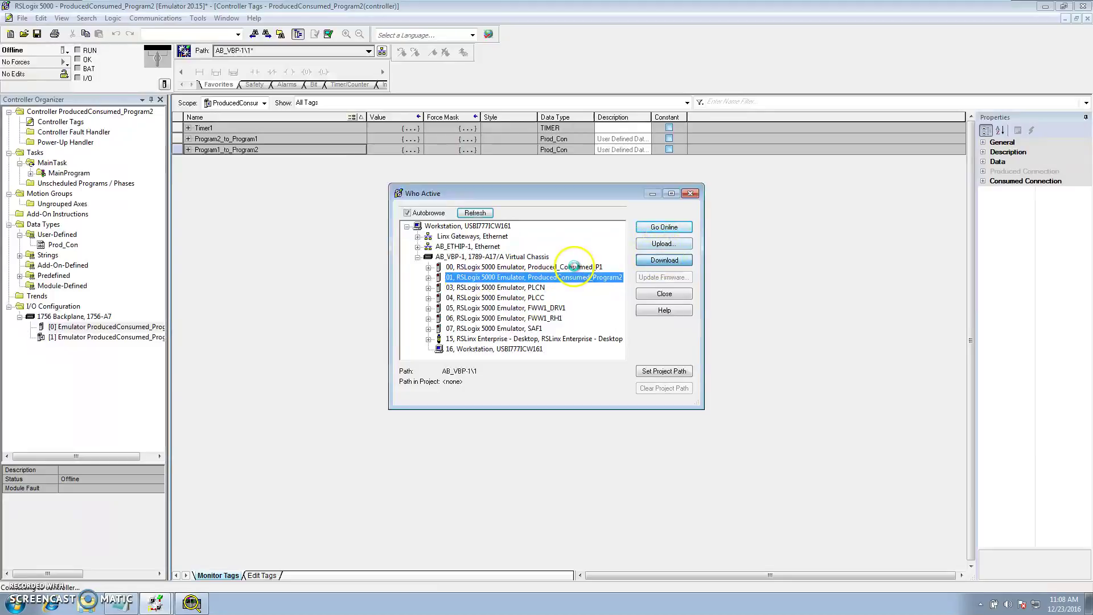
click(494, 388)
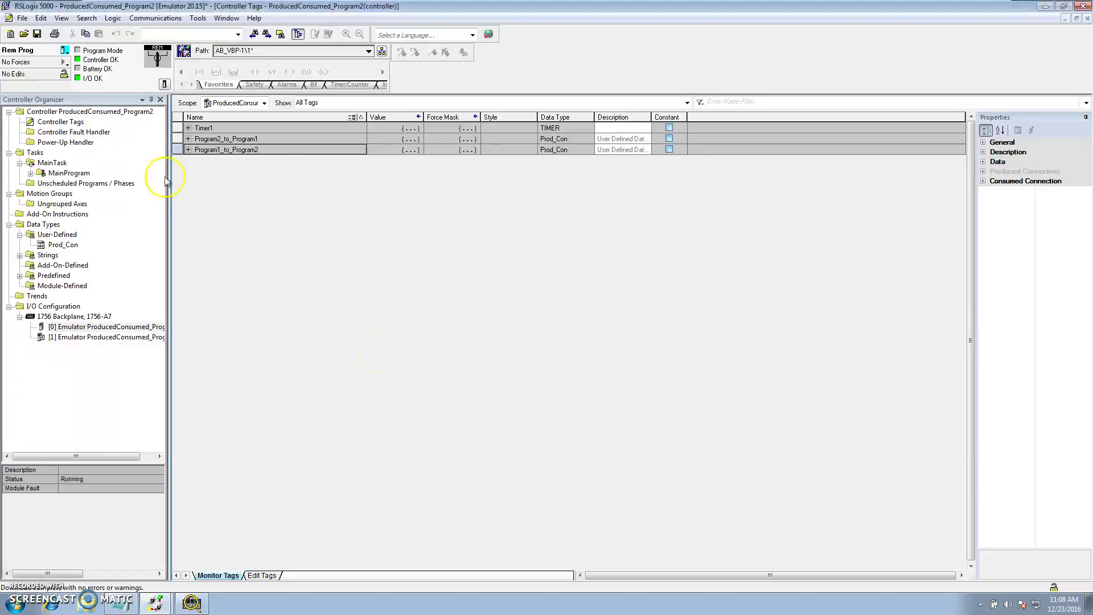
Put the ProducedConsumed_Program2 controller into Remote Run mode and check the status of both emulator modules in its backplane.
click(64, 50)
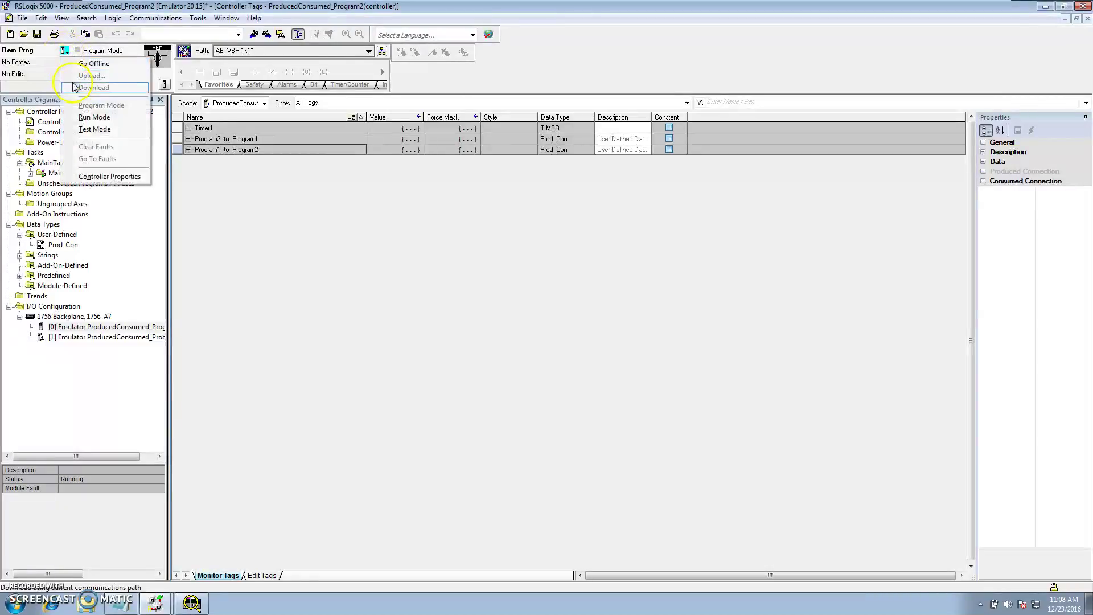
click(76, 117)
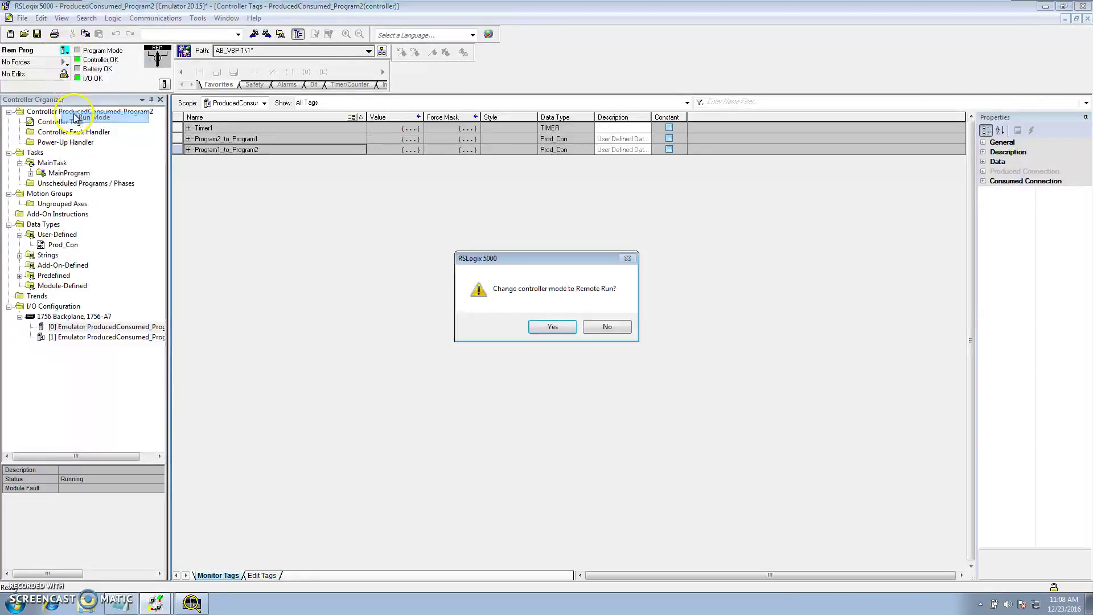
click(569, 328)
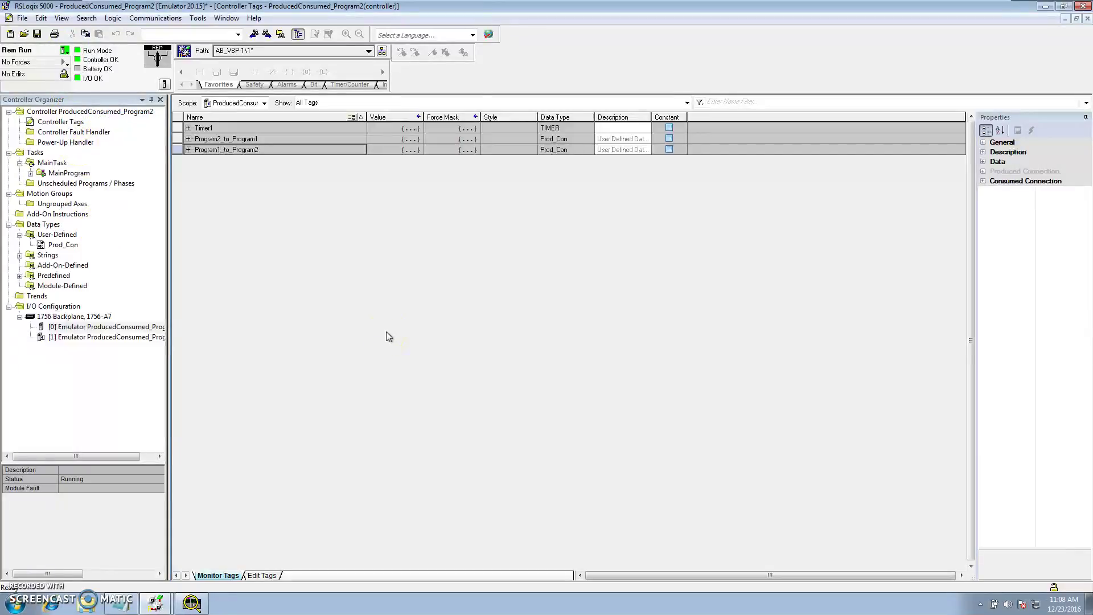
click(67, 336)
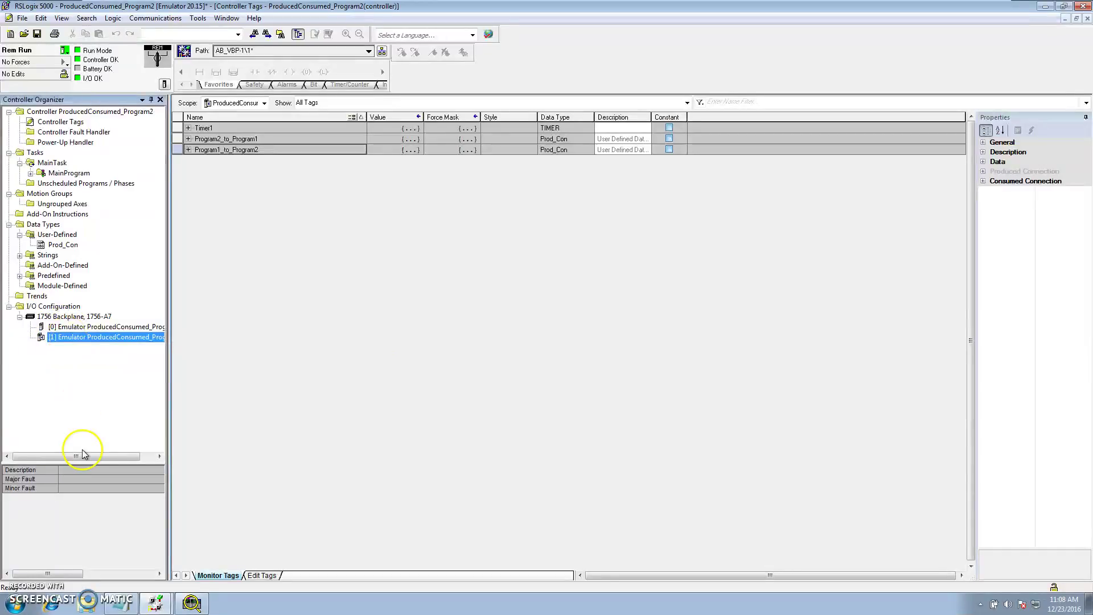
click(79, 326)
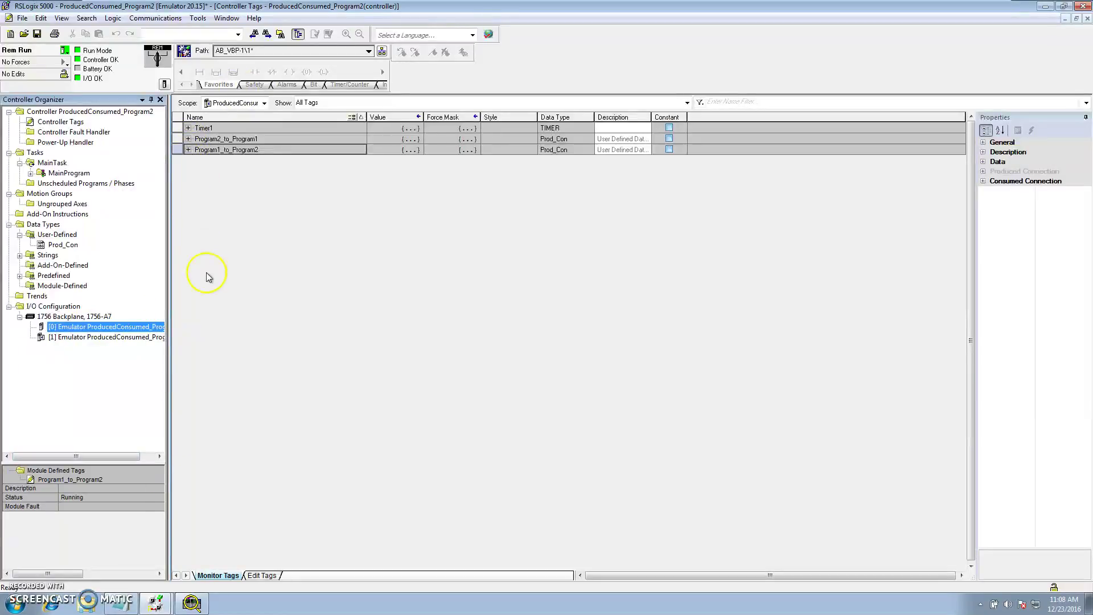
Switch to the ProducedConsumed_Program1 project and expand the Flags array of the Program1_to_Program2 tag.
click(155, 602)
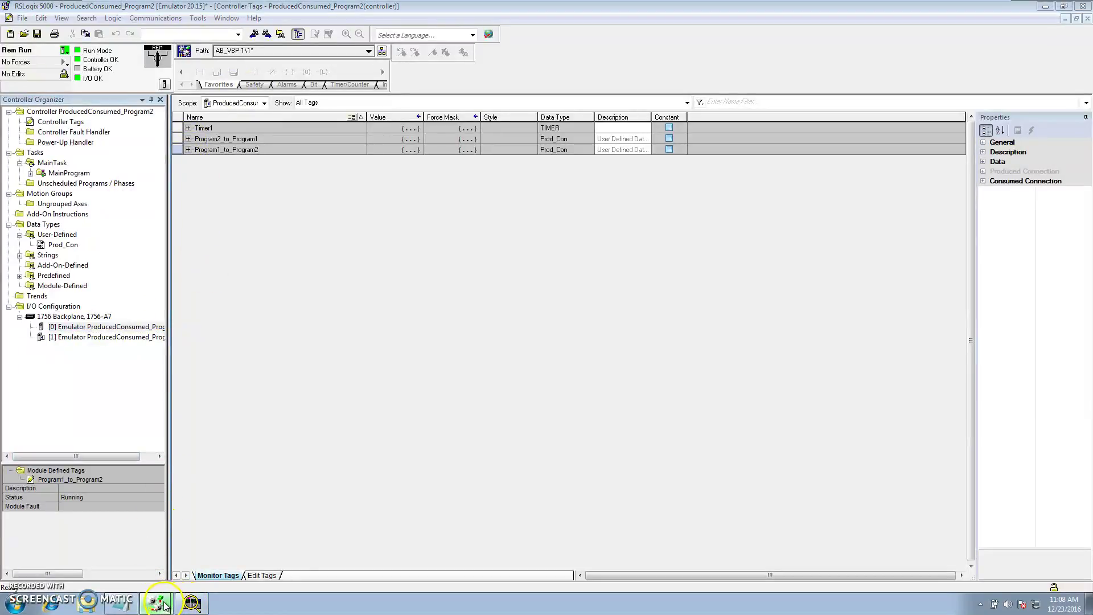
click(157, 558)
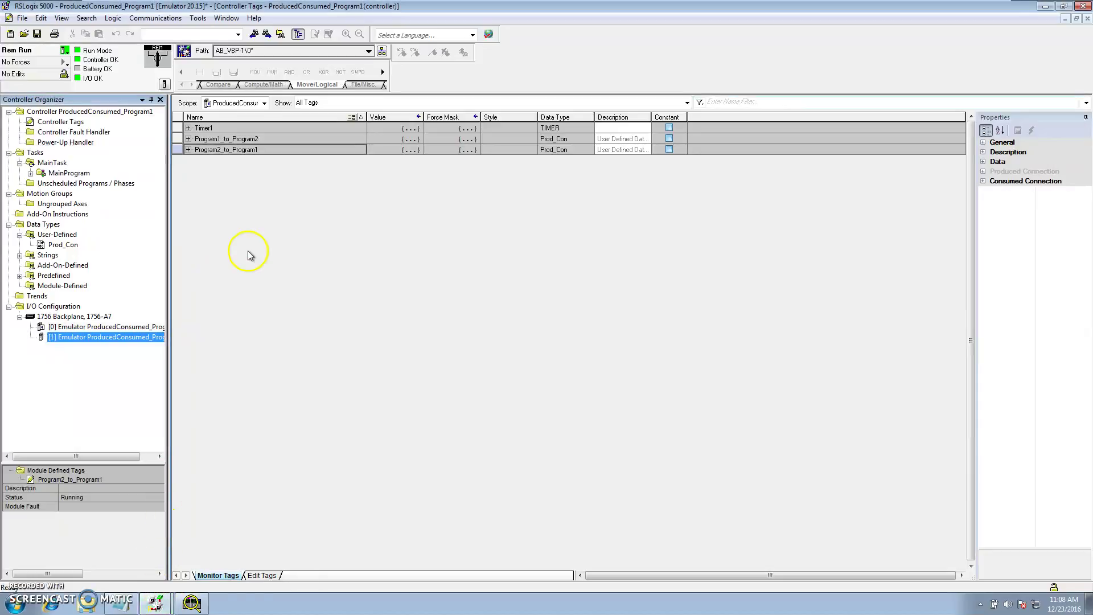
click(188, 138)
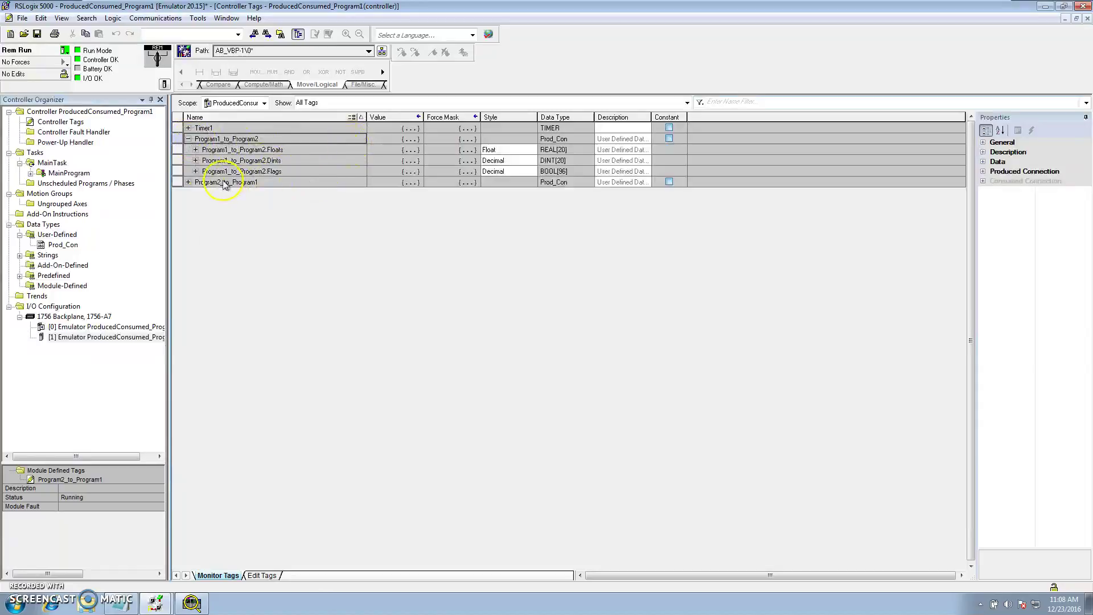
click(195, 171)
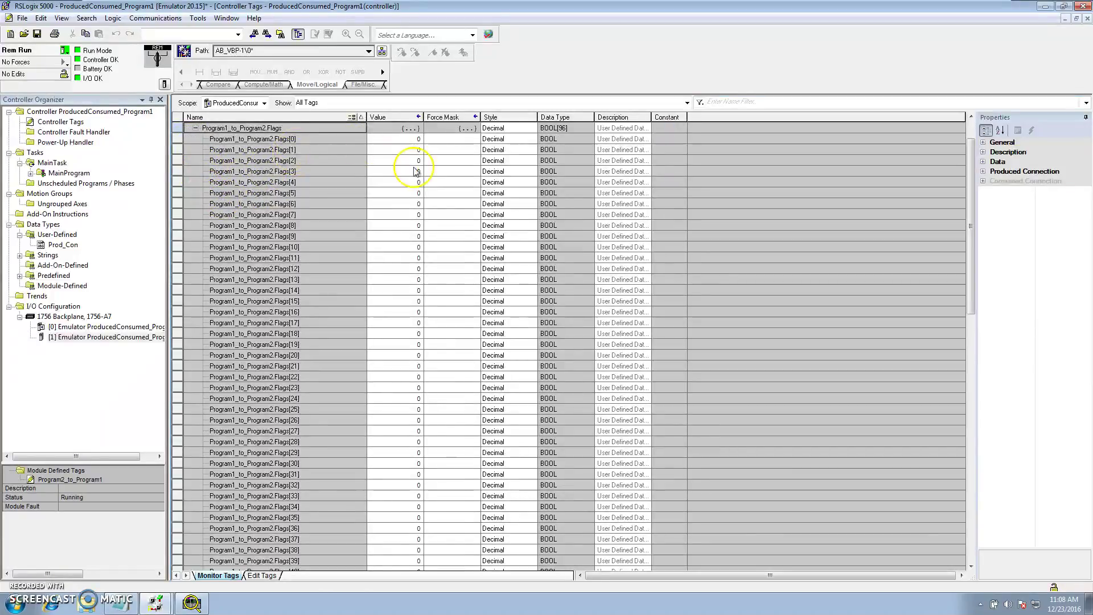
Switch to the ProducedConsumed_Program2 project and expand the Flags array of its consumed Program1_to_Program2 tag.
click(155, 604)
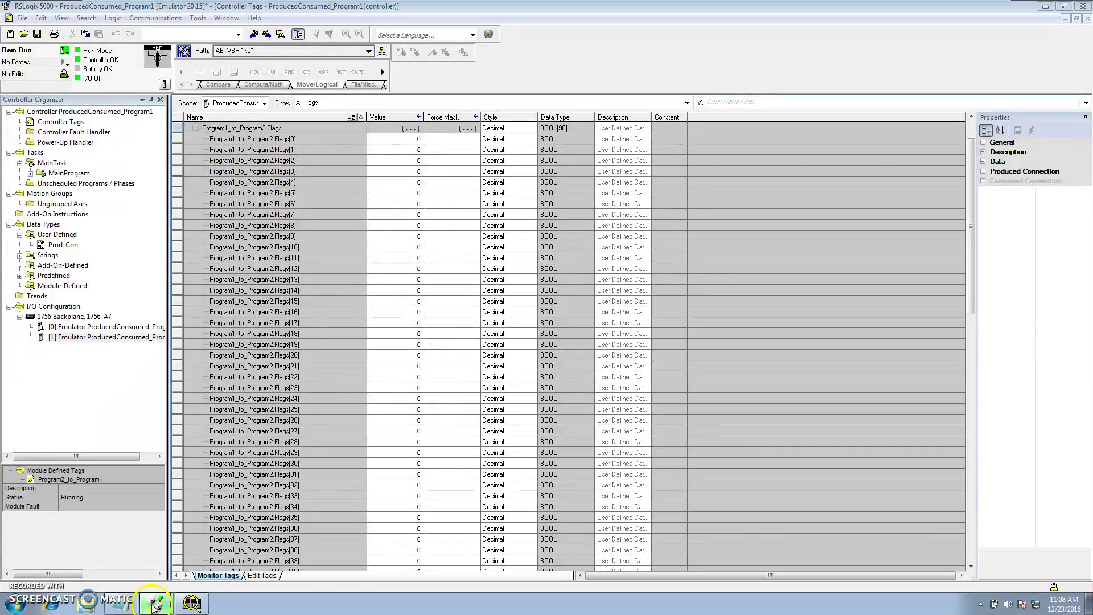
click(165, 582)
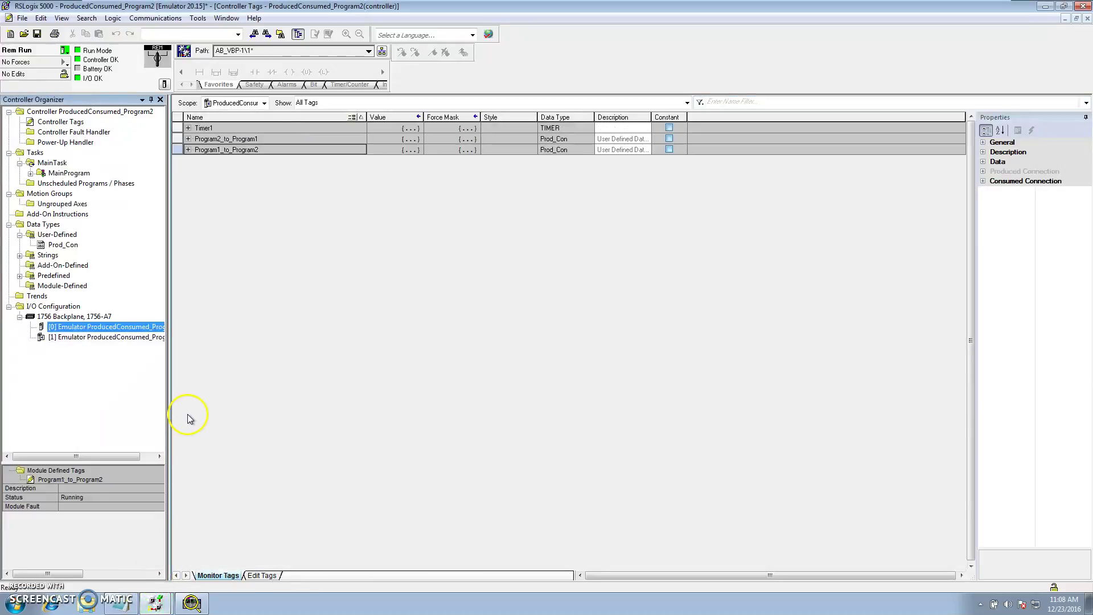
click(188, 150)
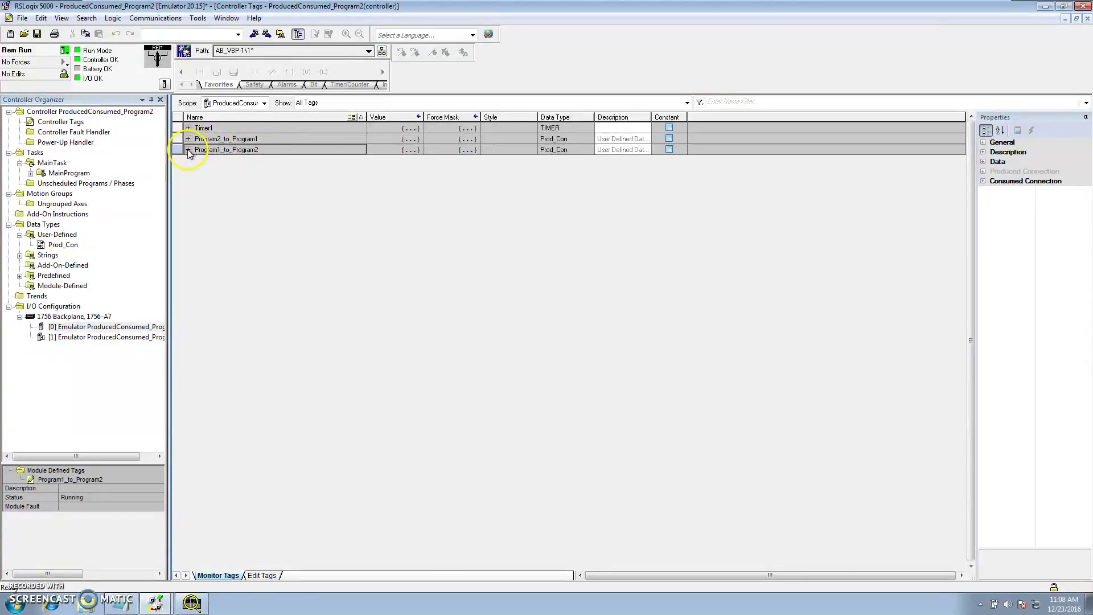
click(195, 159)
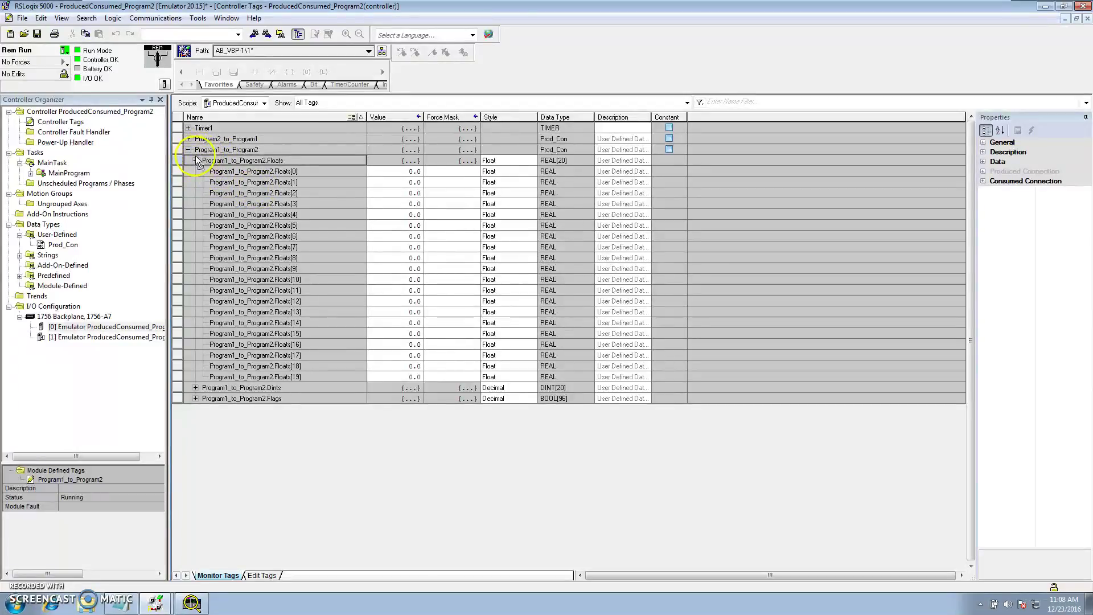
click(195, 160)
click(196, 182)
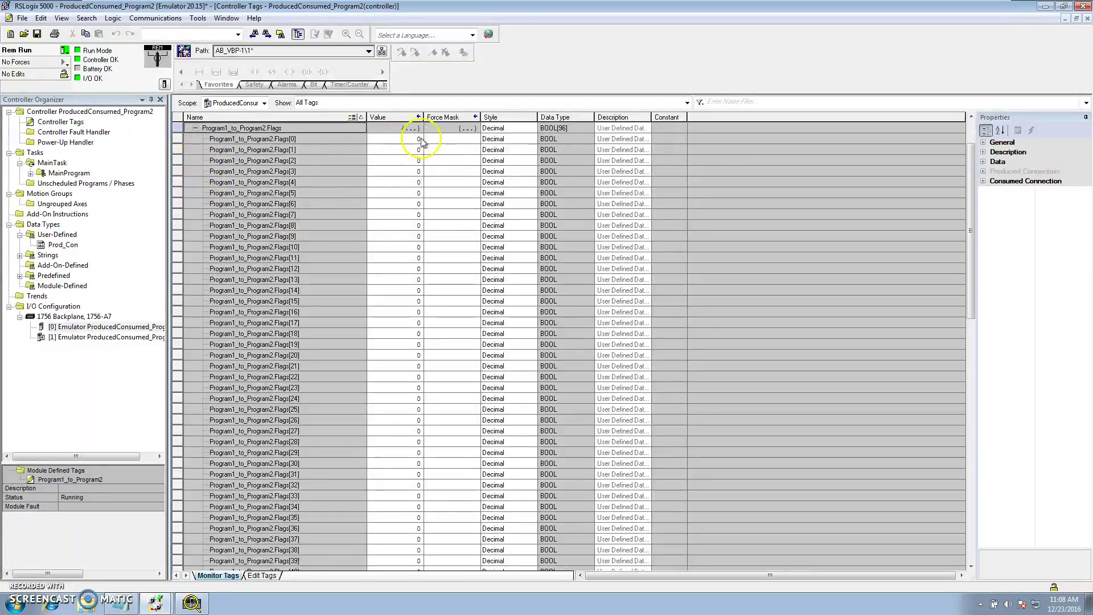
In the ProducedConsumed_Program1 project, set Program1_to_Program2 Flags[0], Flags[3] and Flags[6] to 1.
click(155, 602)
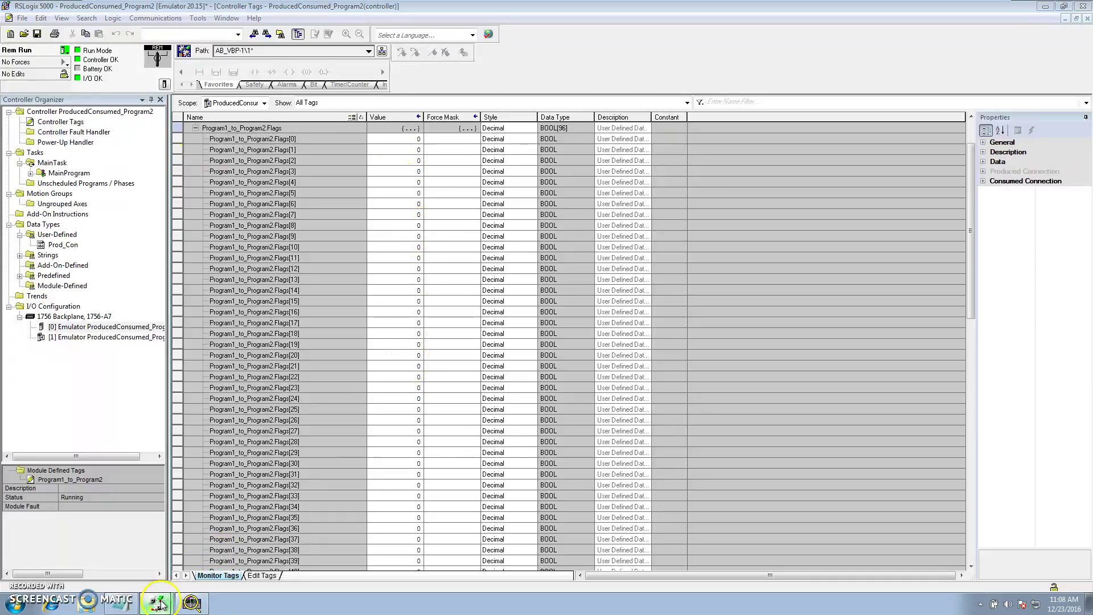
click(145, 559)
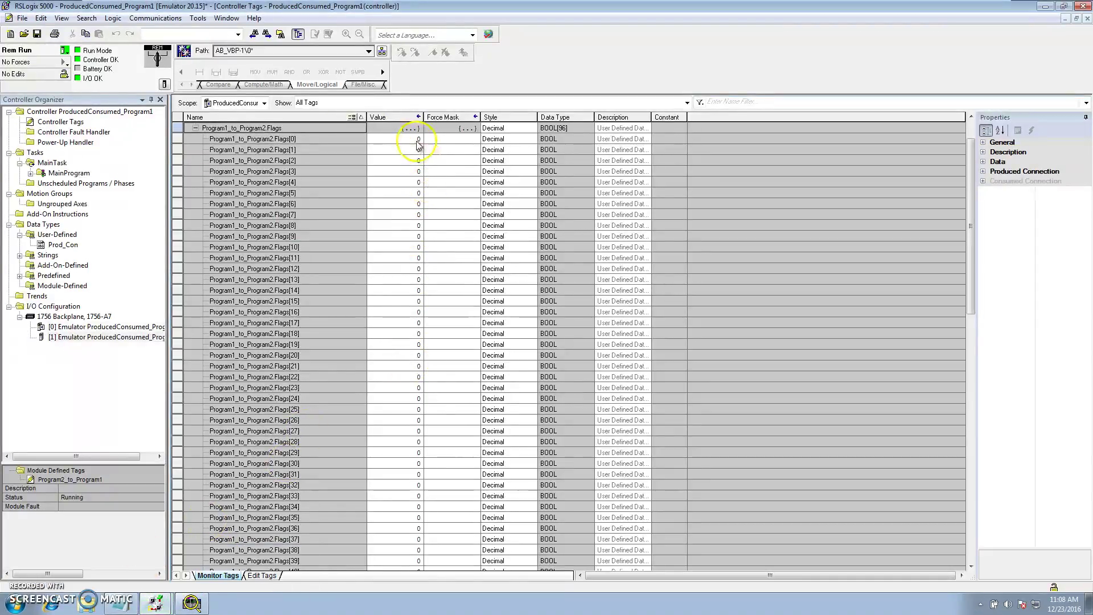
click(420, 139)
click(421, 171)
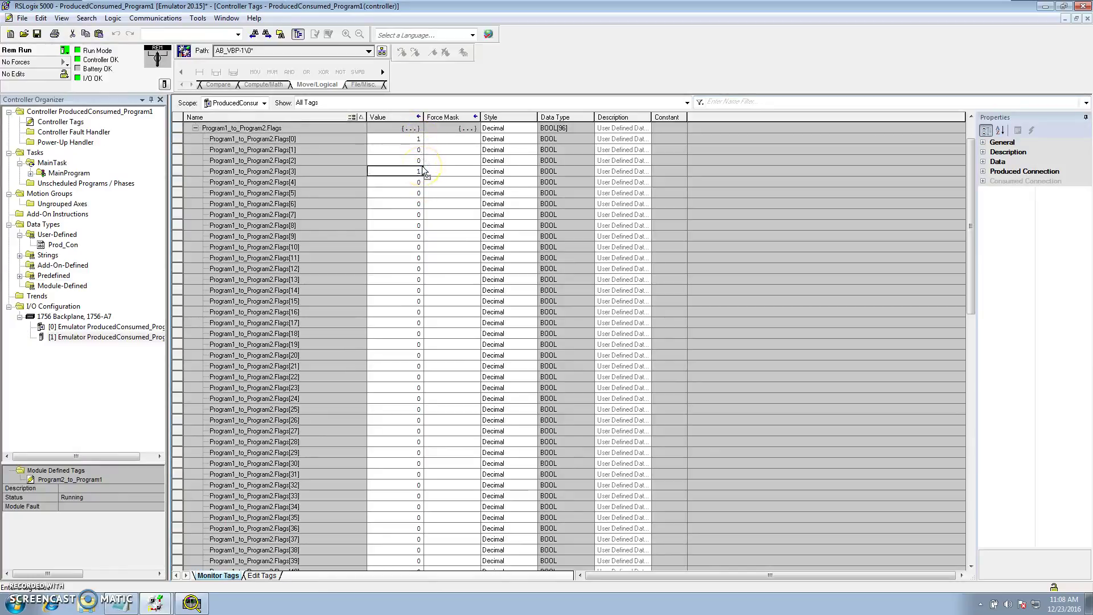
click(420, 204)
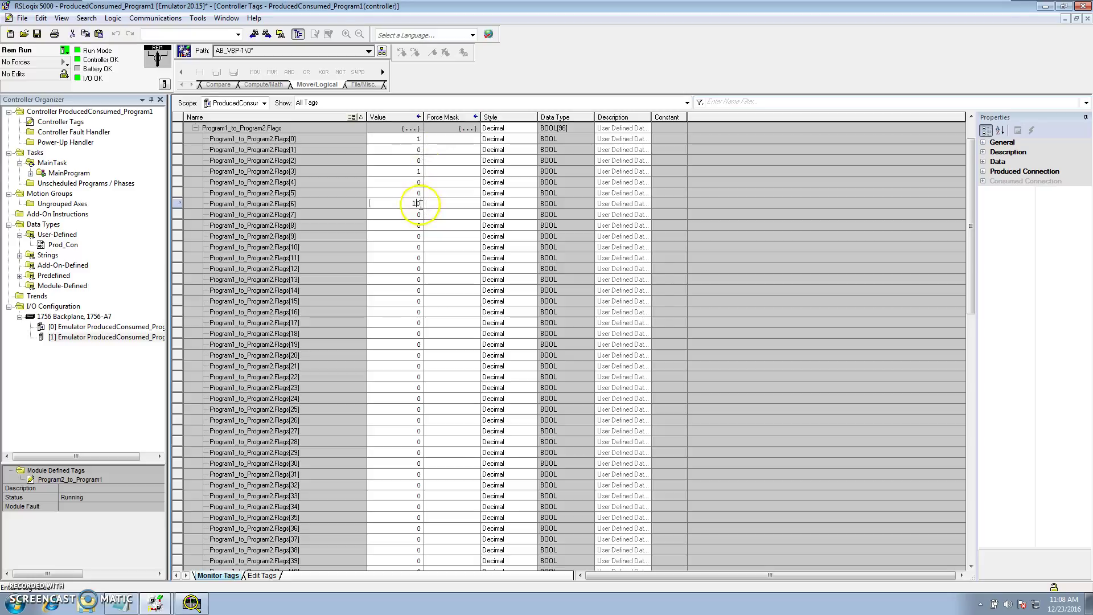
text(1)
key(Return)
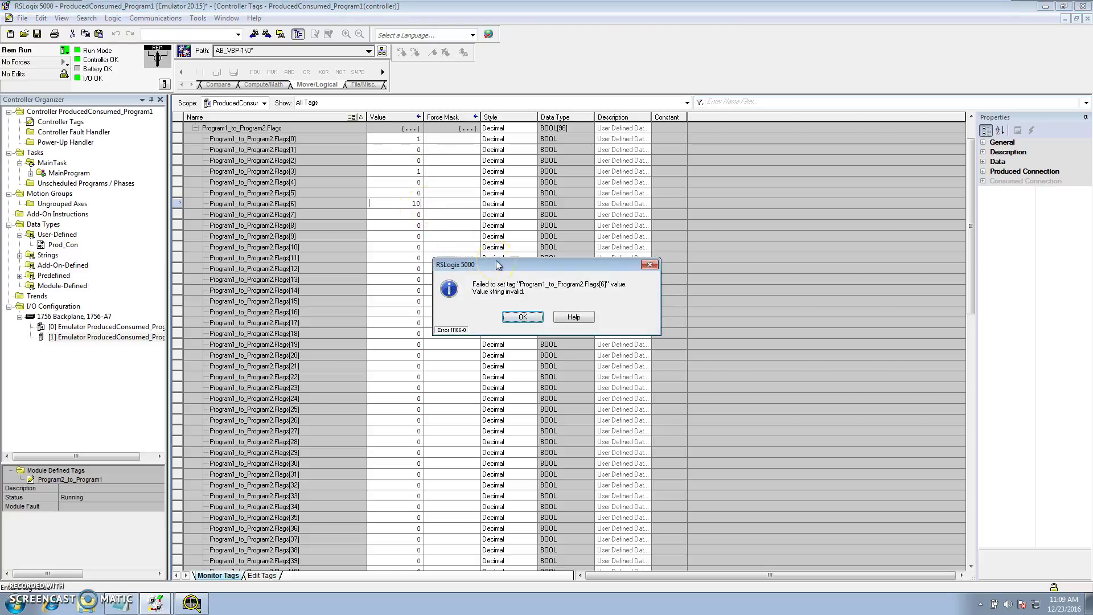
key(Return)
click(483, 237)
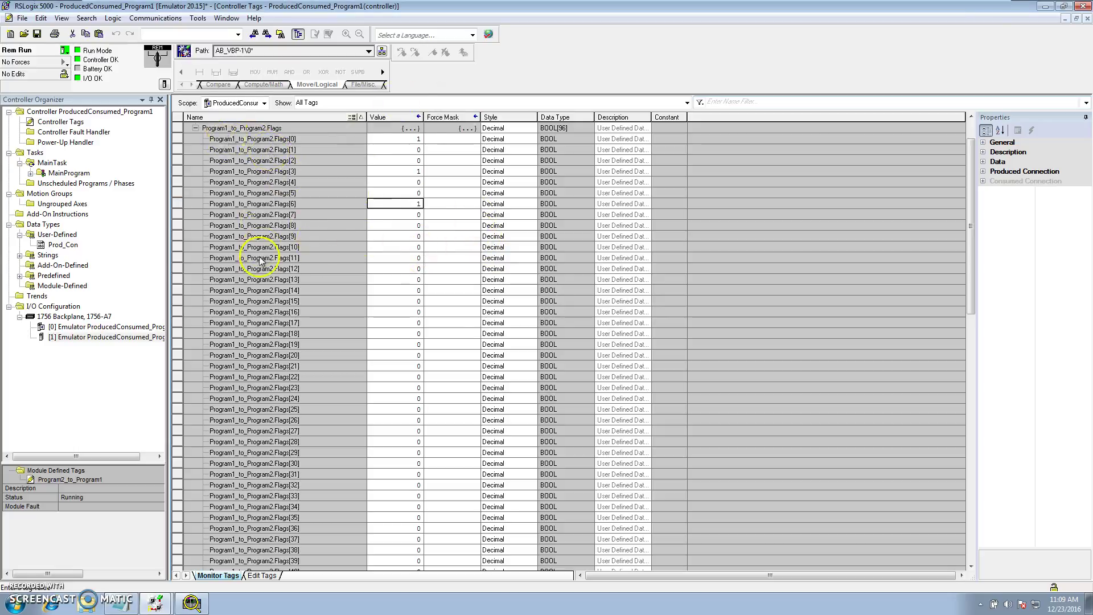
Switch to the ProducedConsumed_Program2 project and check the values of the first consumed Program1_to_Program2 flags.
click(155, 602)
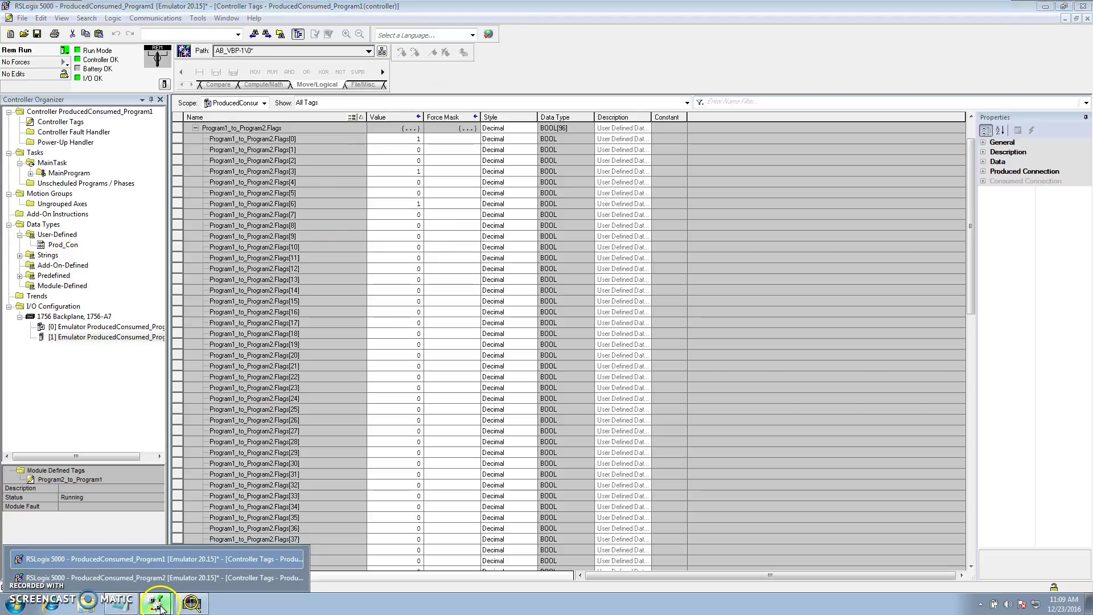
click(170, 579)
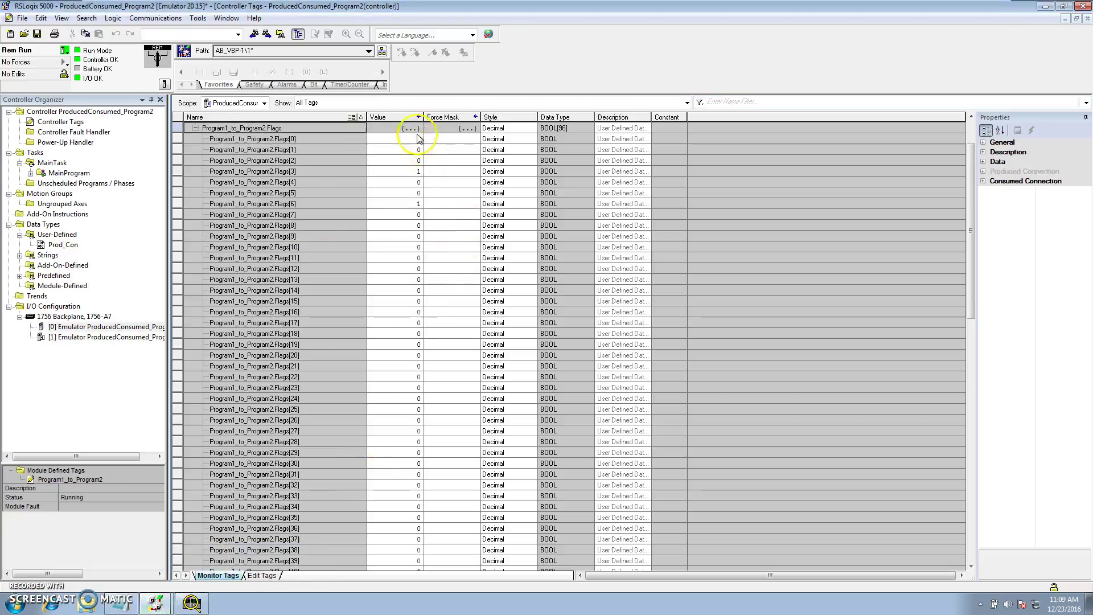
click(420, 141)
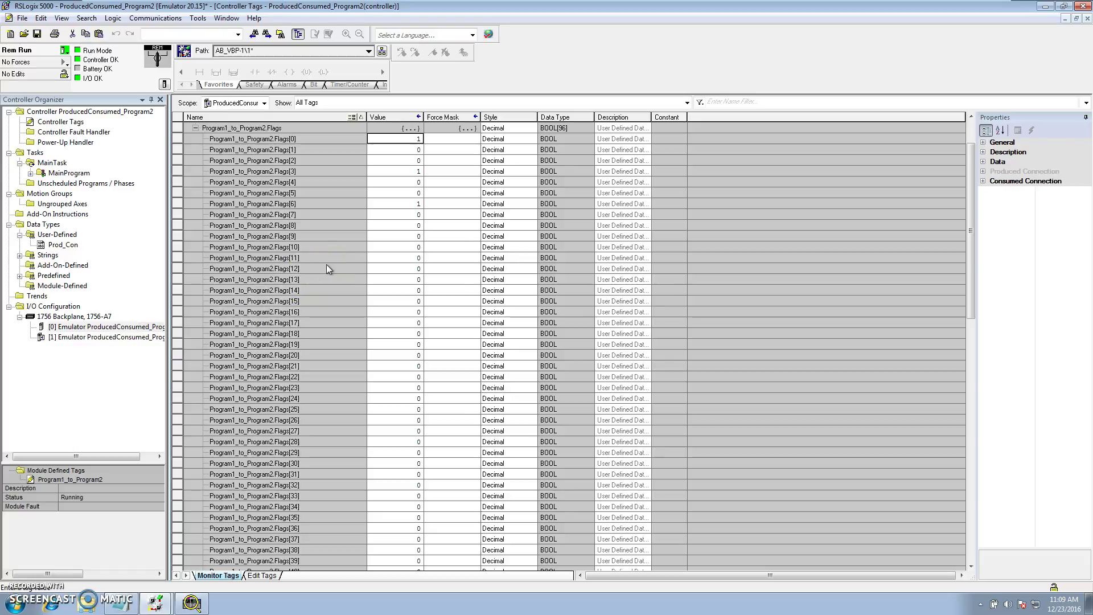
click(278, 458)
Switch to the ProducedConsumed_Program1 project and open the MainRoutine ladder of MainProgram.
click(155, 602)
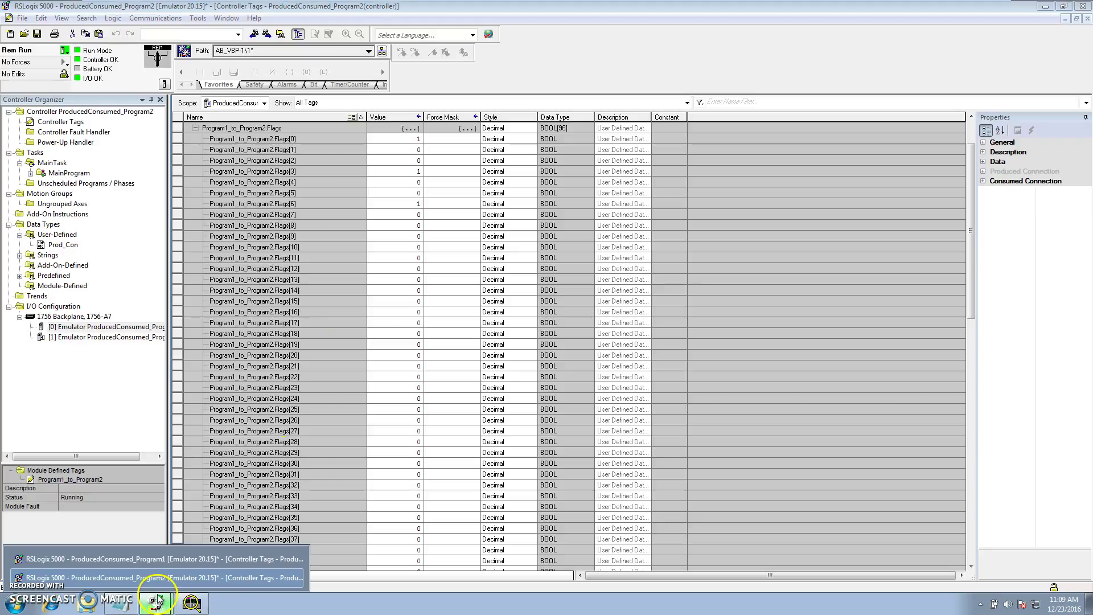
click(147, 562)
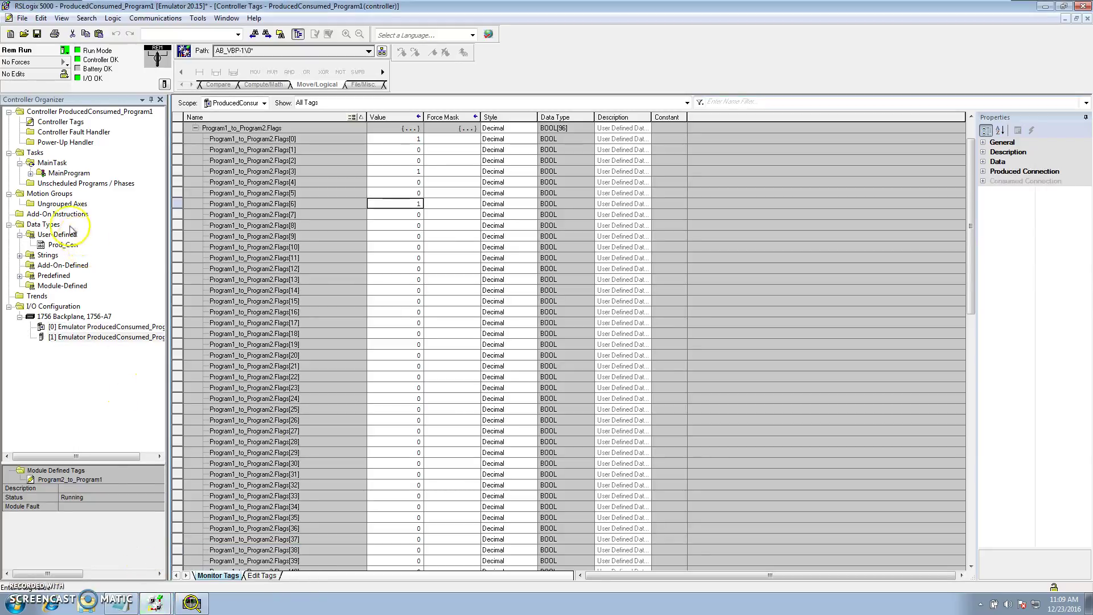
click(31, 173)
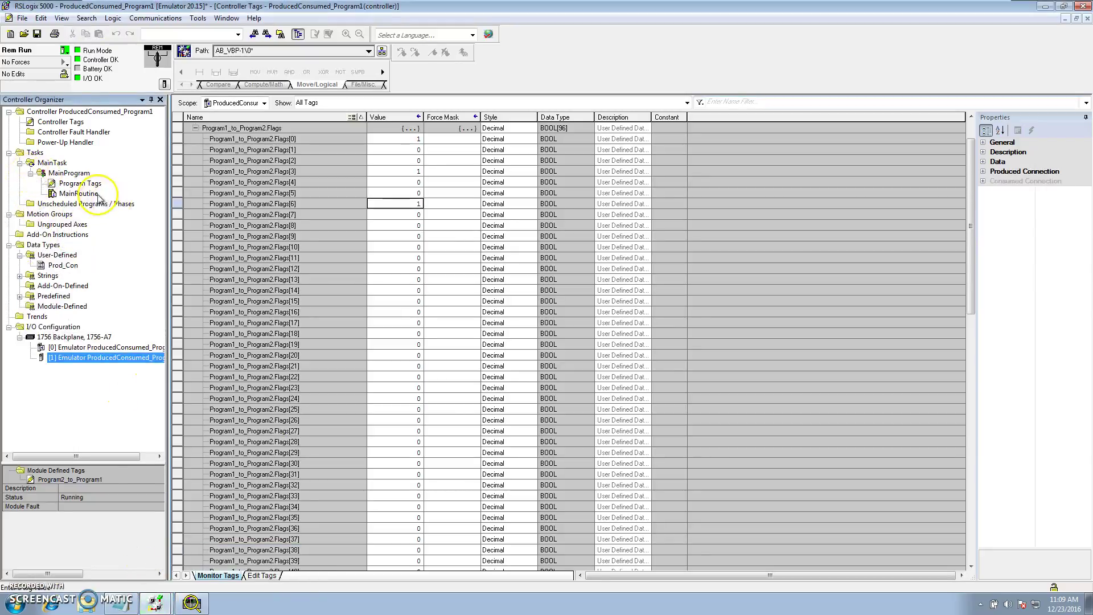
double_click(78, 194)
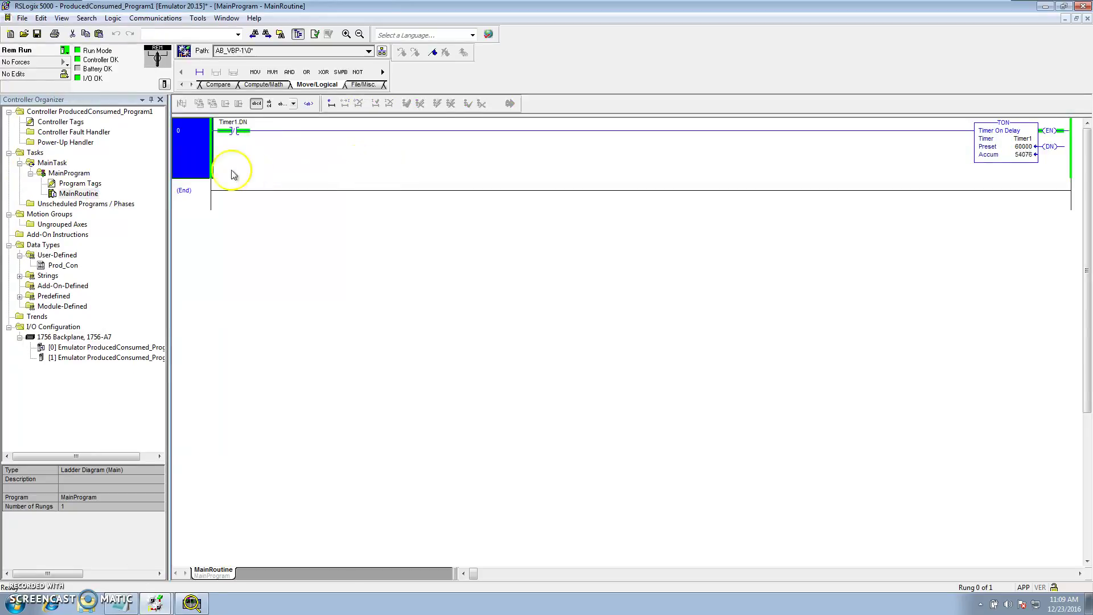
Start editing rung 0, add a branch around the Timer1.DN contact and TON timer, and place a MOV instruction on it.
double_click(199, 163)
drag(217, 73, 1056, 147)
click(908, 182)
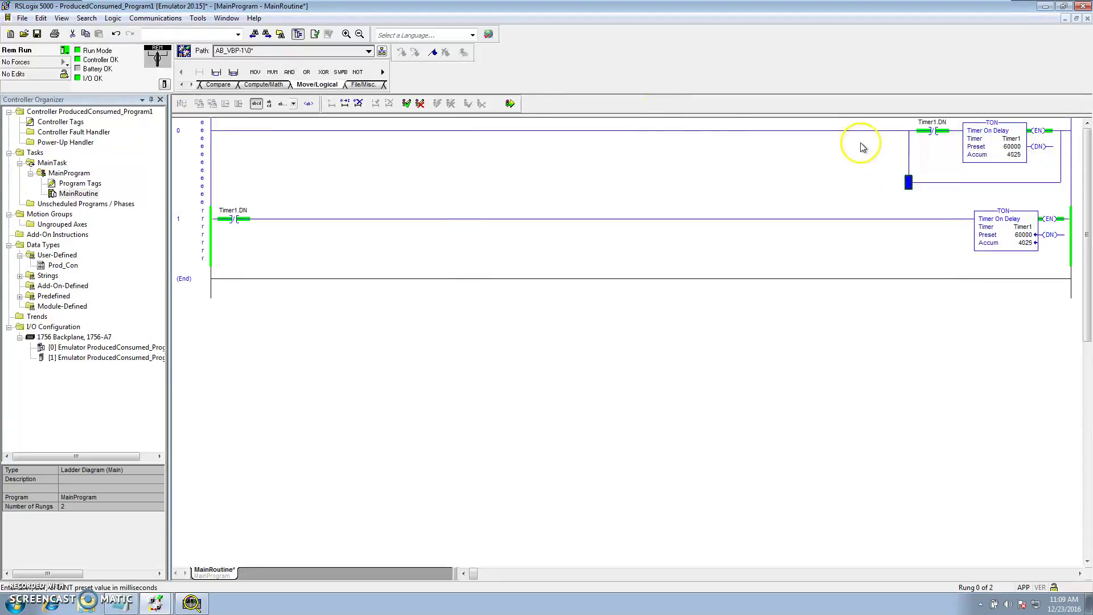
drag(255, 72, 909, 181)
Restore the TON accumulator to 0 and set the MOV instruction's source to Timer1.ACC.
drag(1006, 139, 1029, 190)
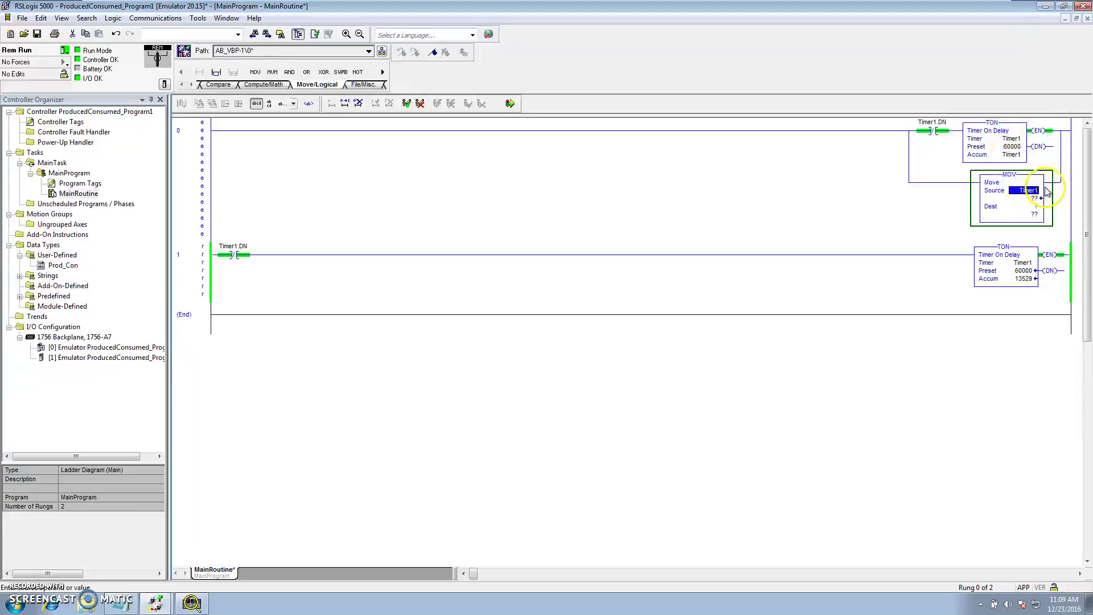
double_click(1017, 155)
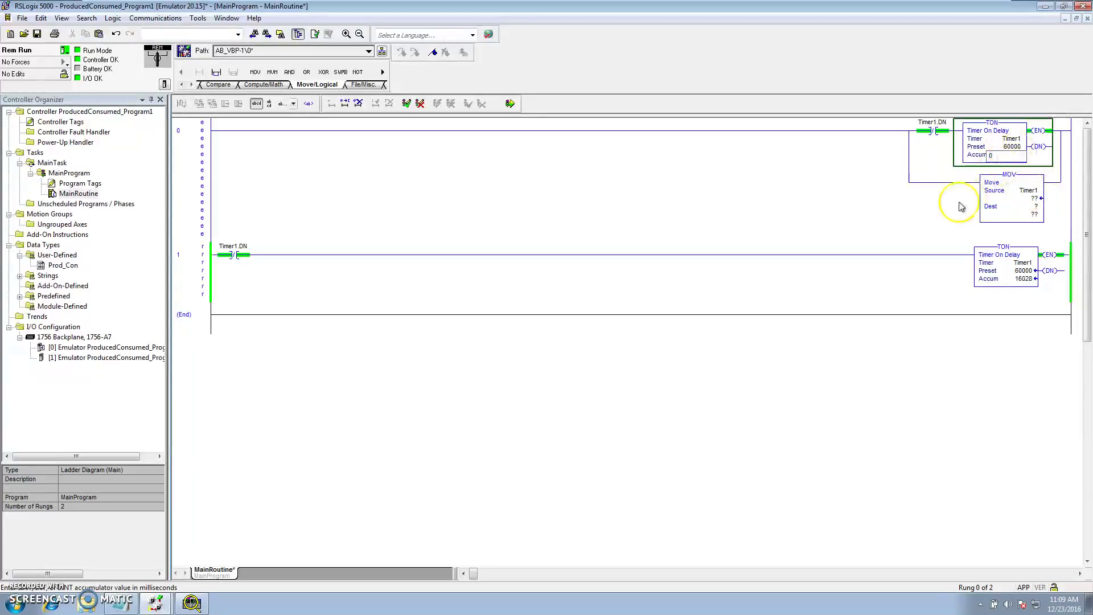
key(Return)
click(1034, 192)
double_click(1035, 191)
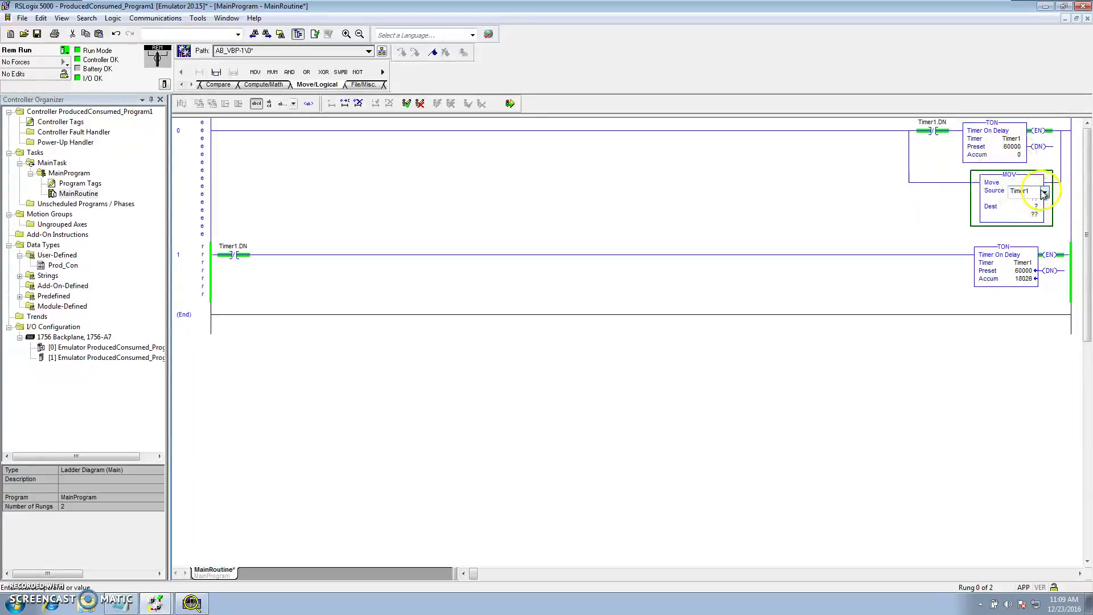
click(1044, 192)
click(885, 190)
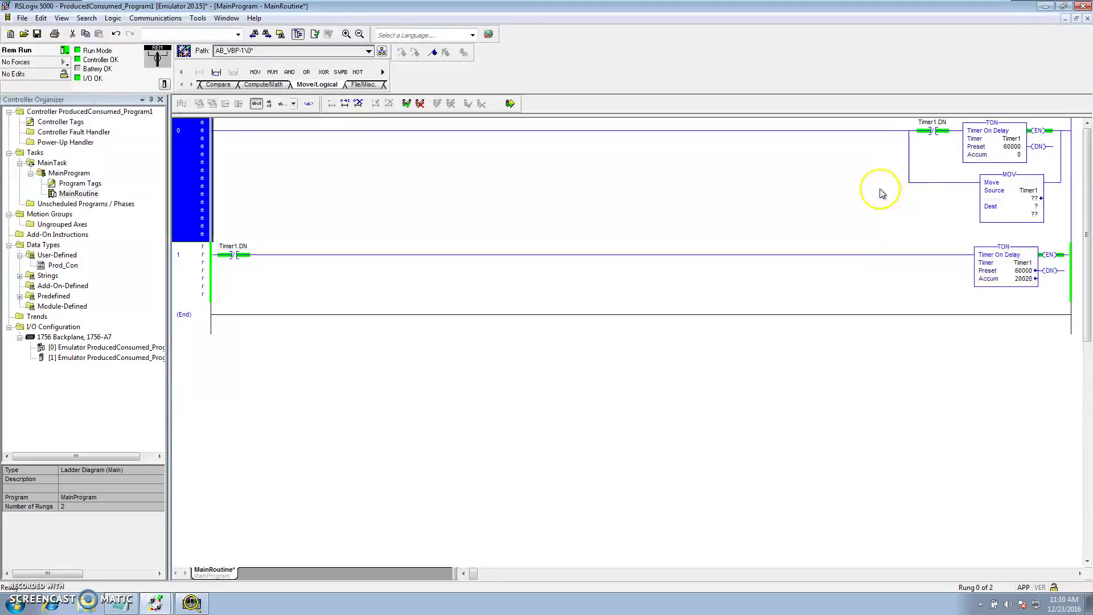
double_click(1033, 192)
click(1045, 194)
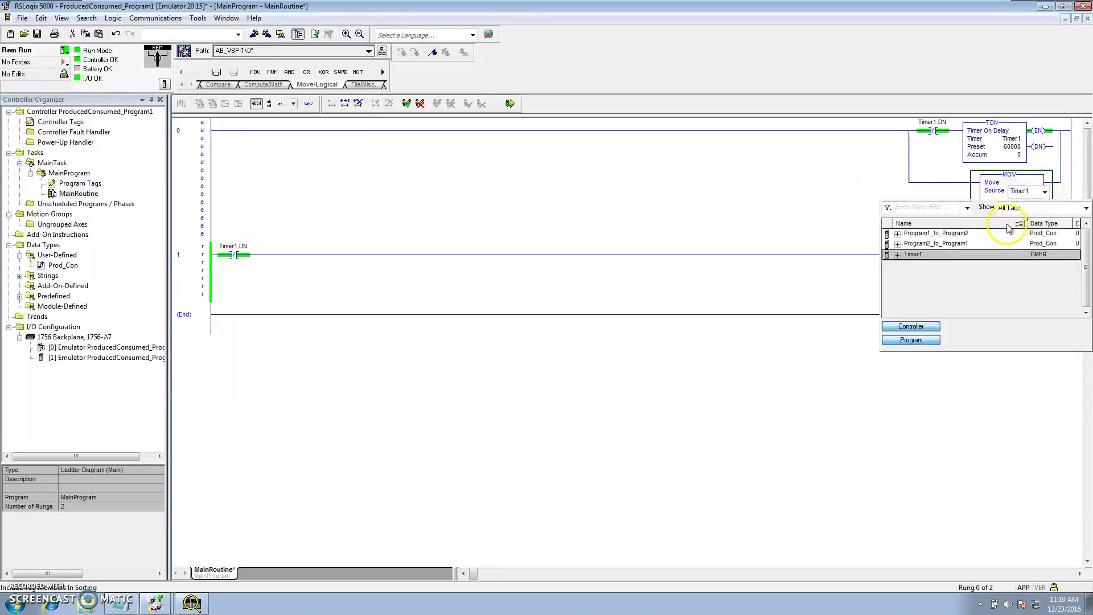
click(897, 254)
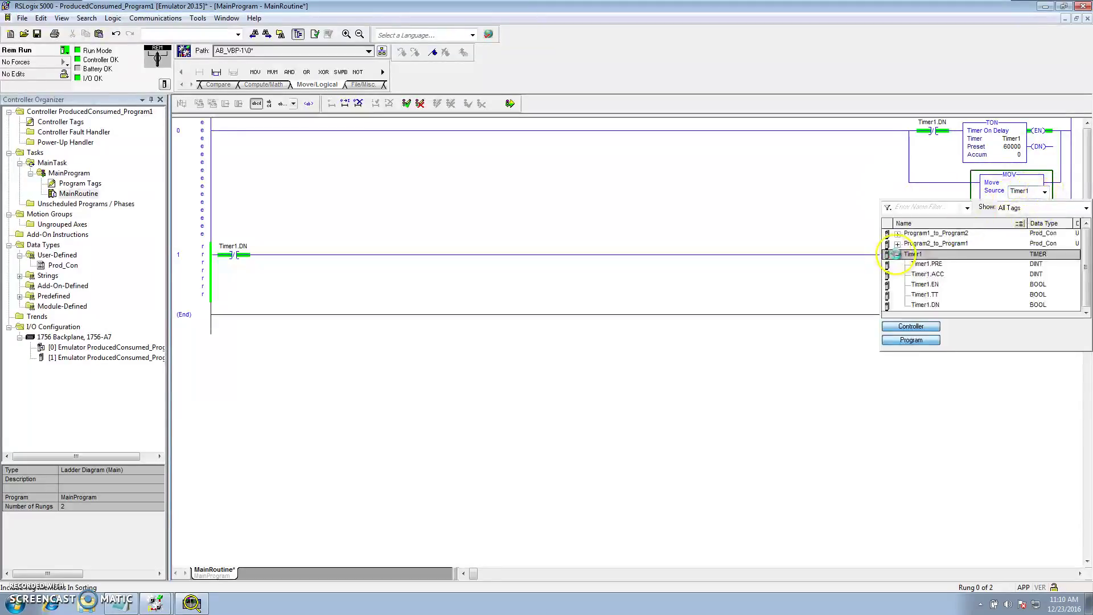
double_click(924, 274)
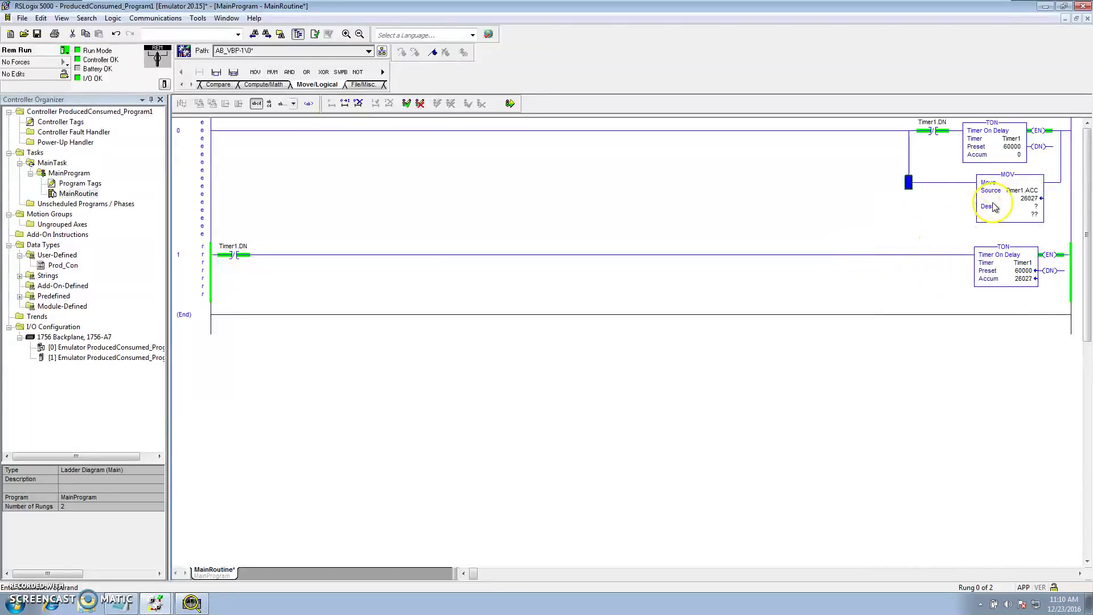
Set the MOV destination to Program1_to_Program2.Dints[0] and finalize all edits in MainProgram.
double_click(1033, 207)
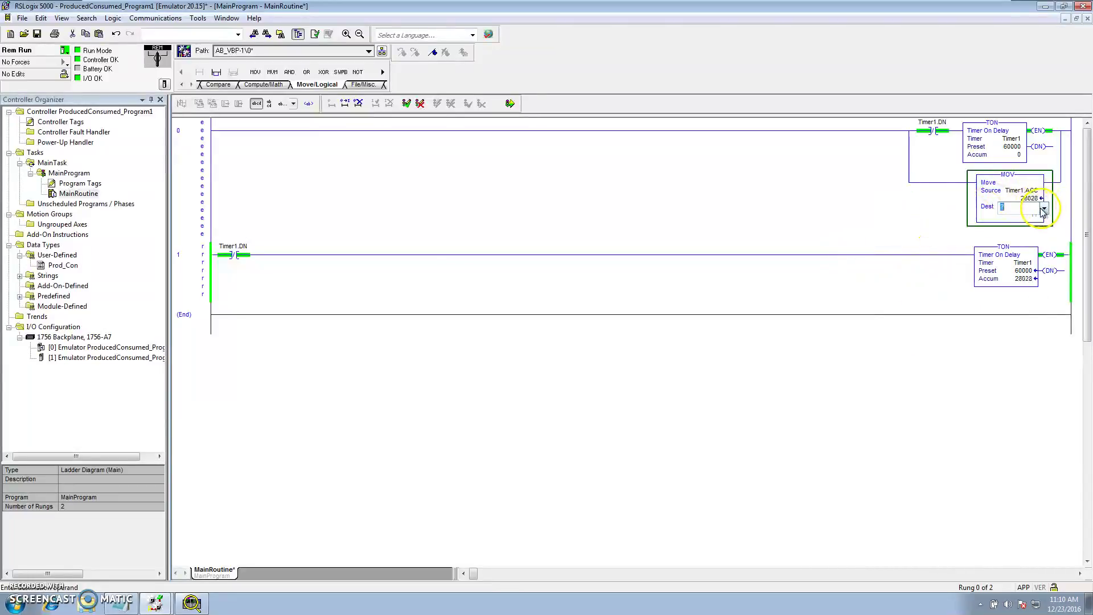
text(program1_to_Program2)
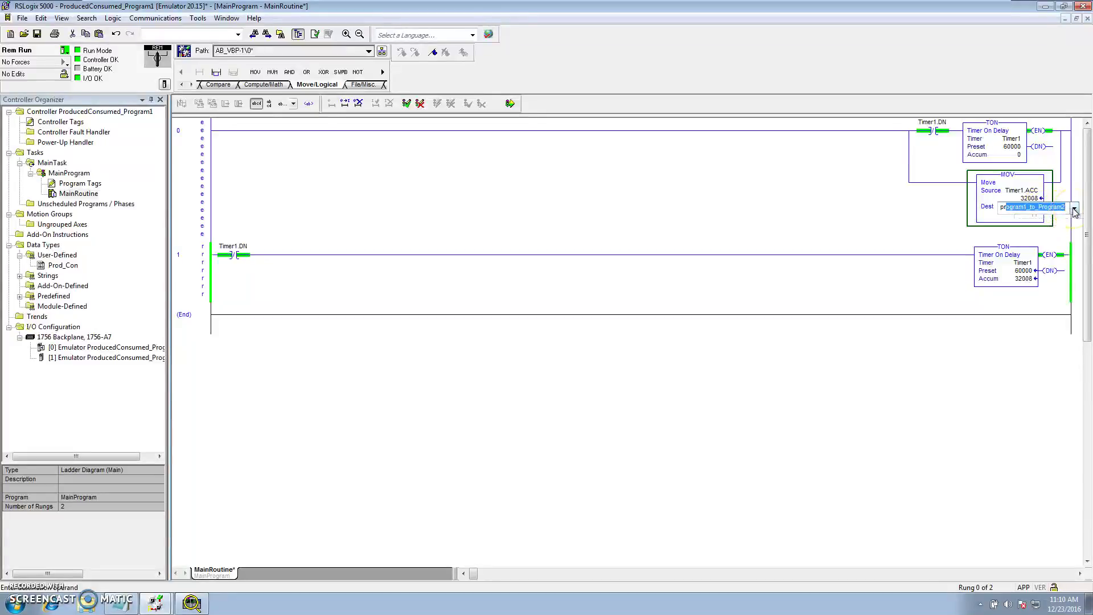
click(1074, 210)
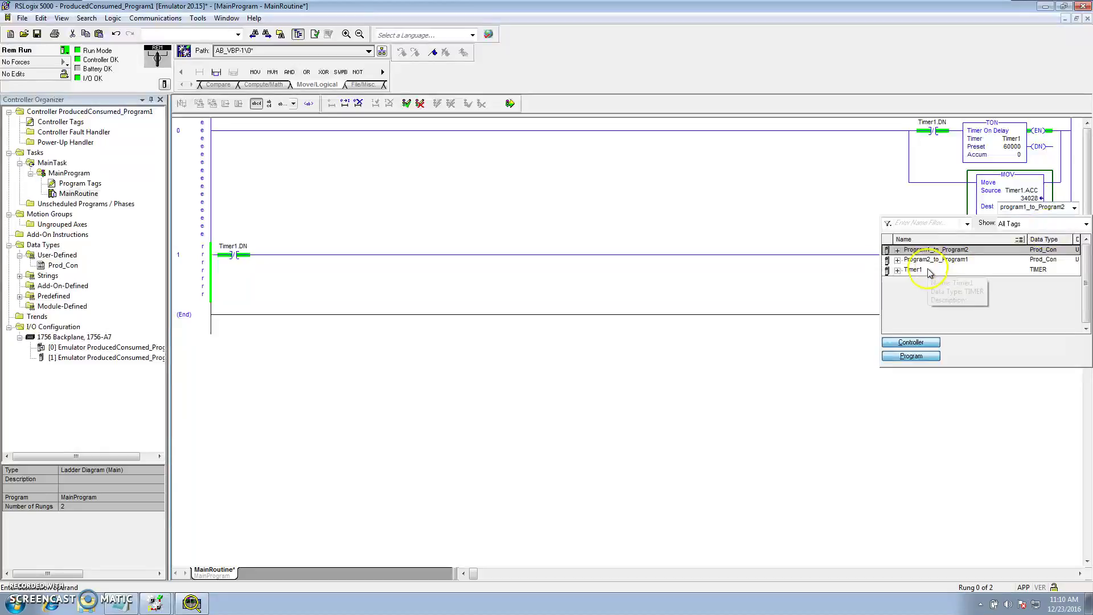
click(898, 251)
click(897, 251)
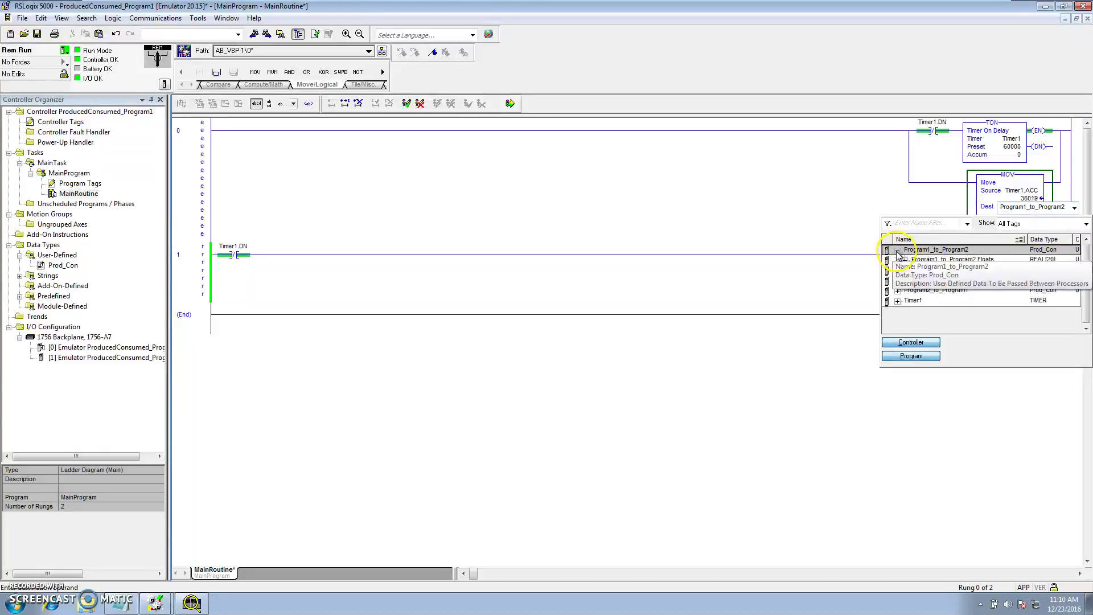
click(906, 270)
click(904, 271)
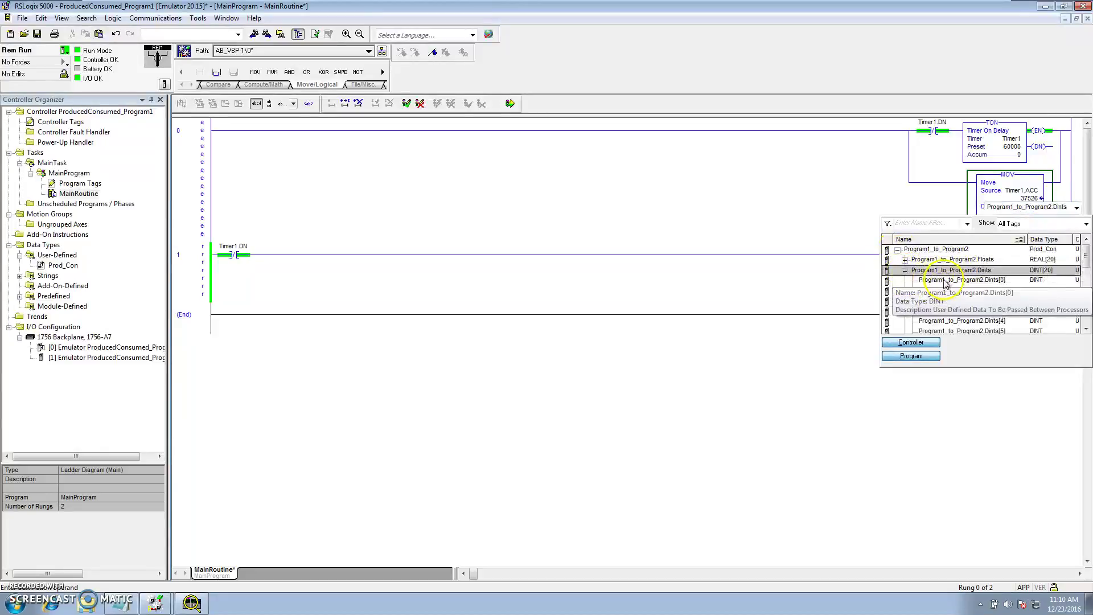
double_click(956, 281)
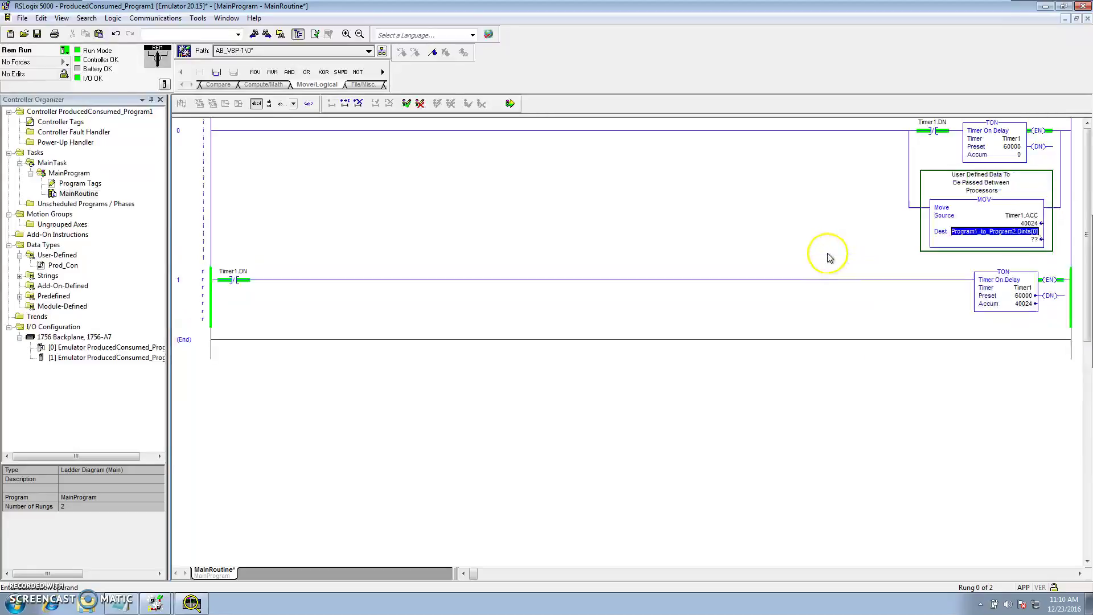
click(509, 103)
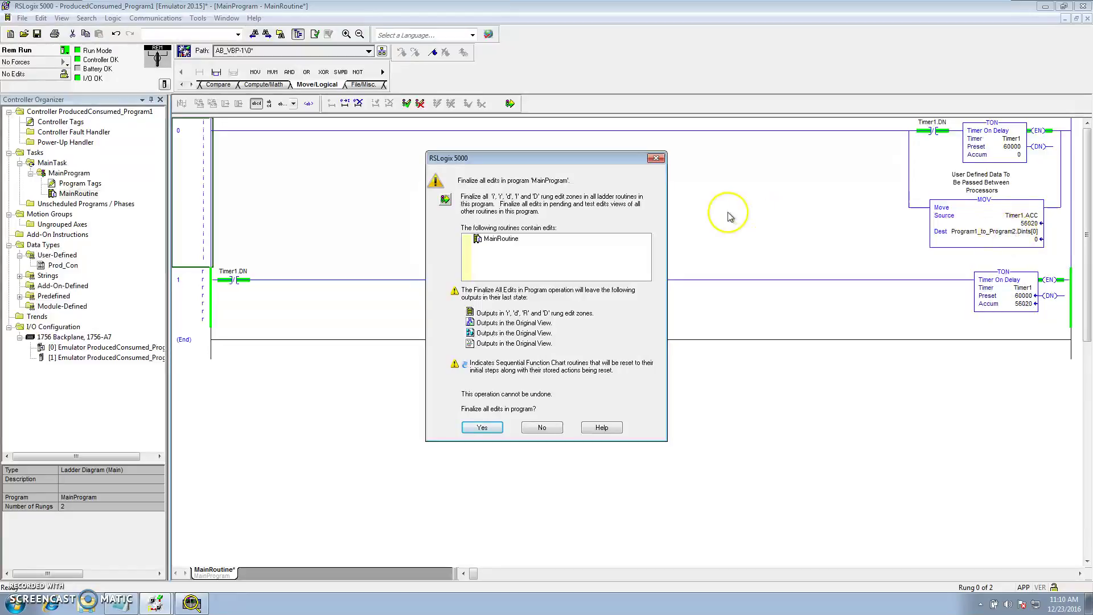
click(482, 427)
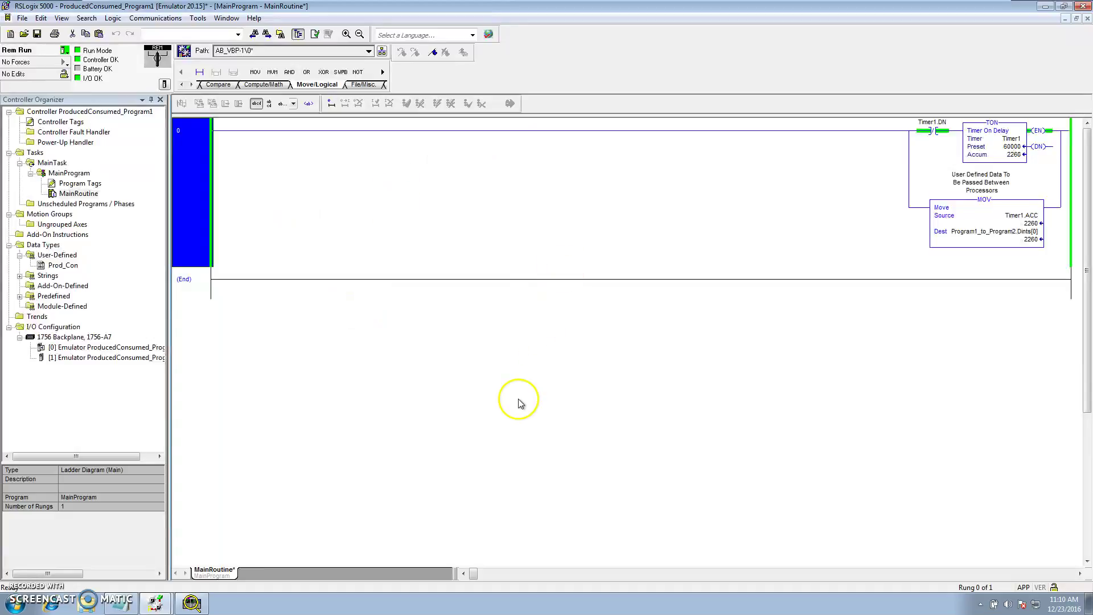
Switch to the ProducedConsumed_Program2 project, collapse the Flags array and check the consumed Program1_to_Program2 Dints values.
mouse_move(154, 601)
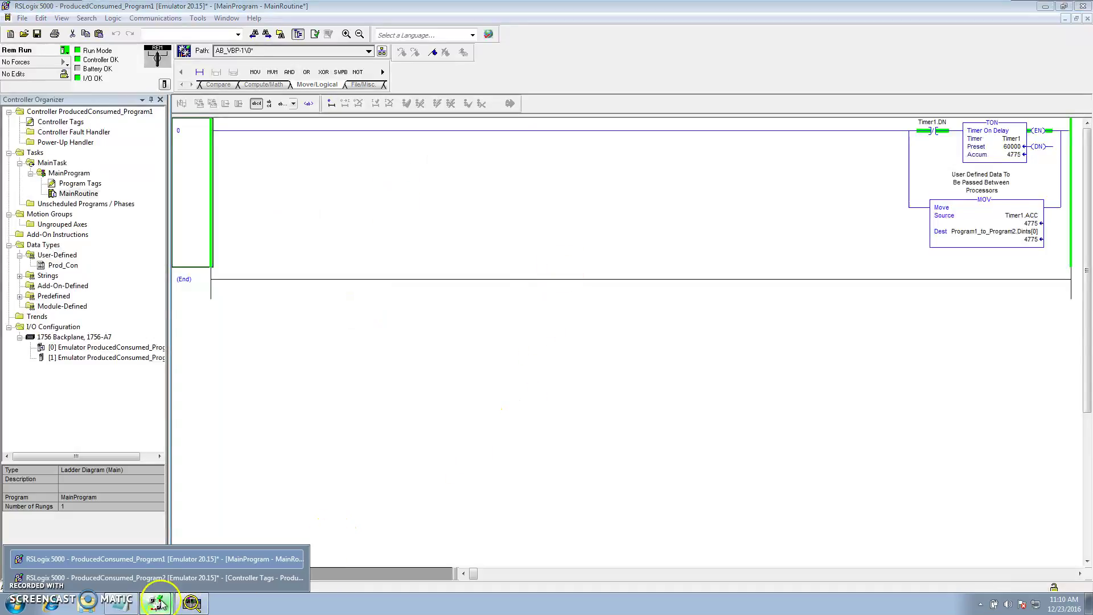
click(159, 578)
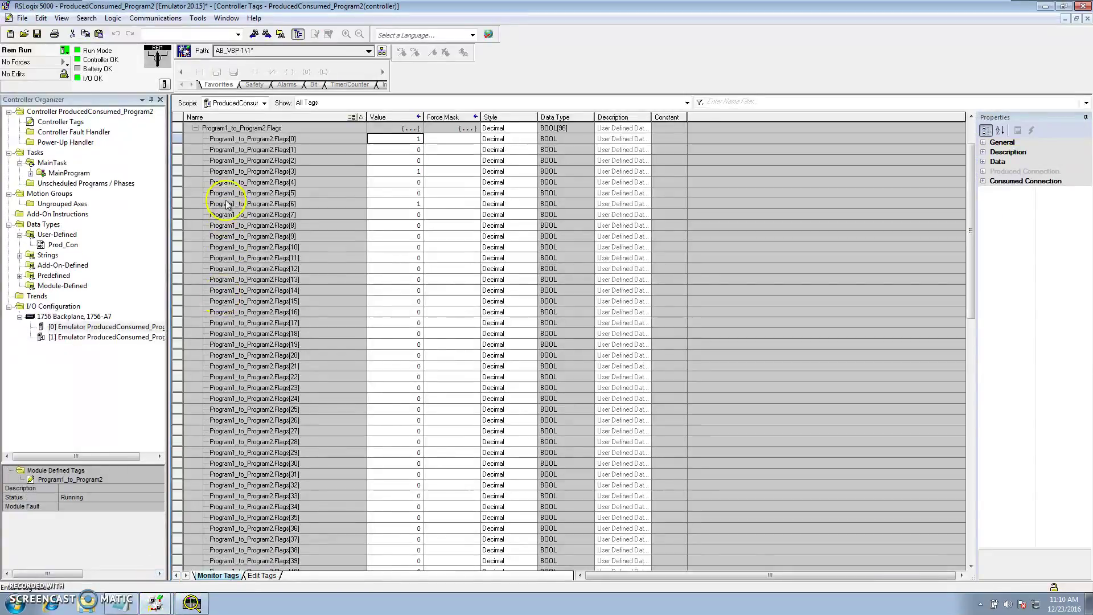
click(195, 127)
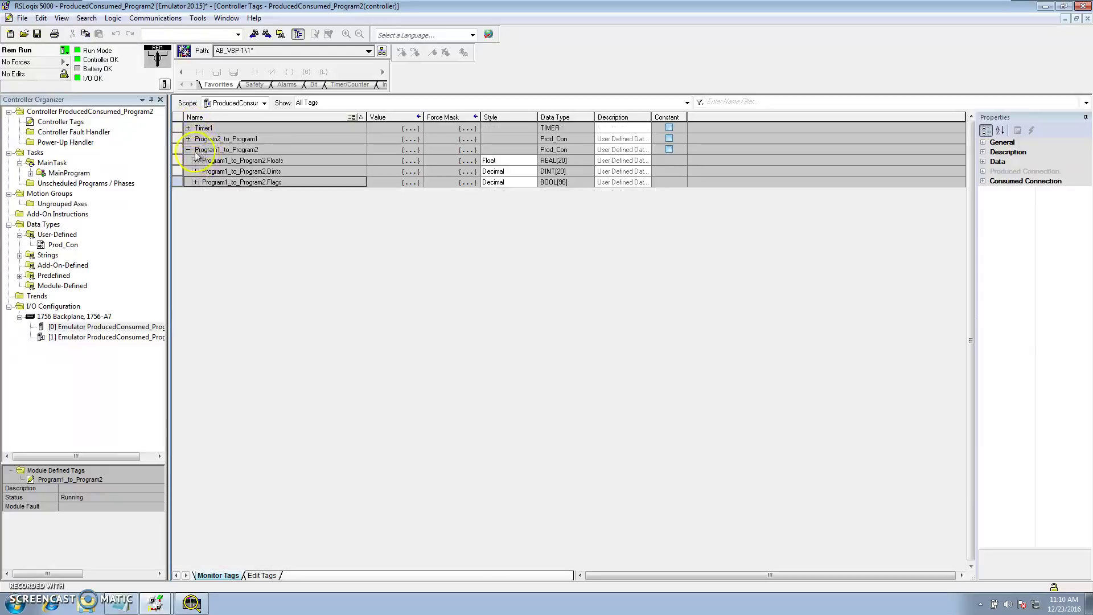
click(195, 171)
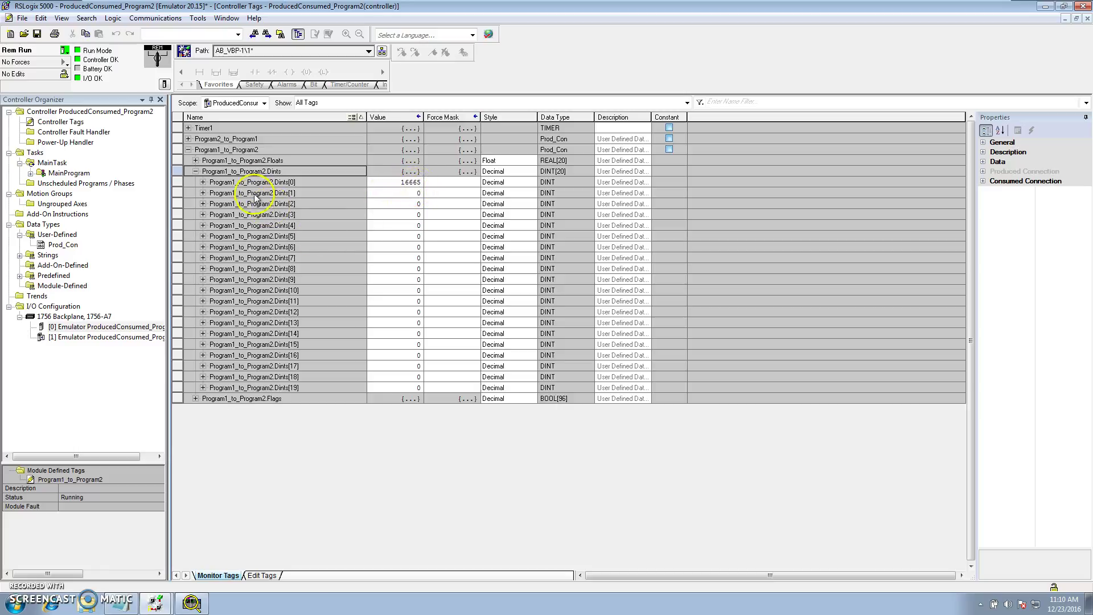
Expand the Dints array of the produced Program2_to_Program1 tag.
click(189, 140)
click(188, 139)
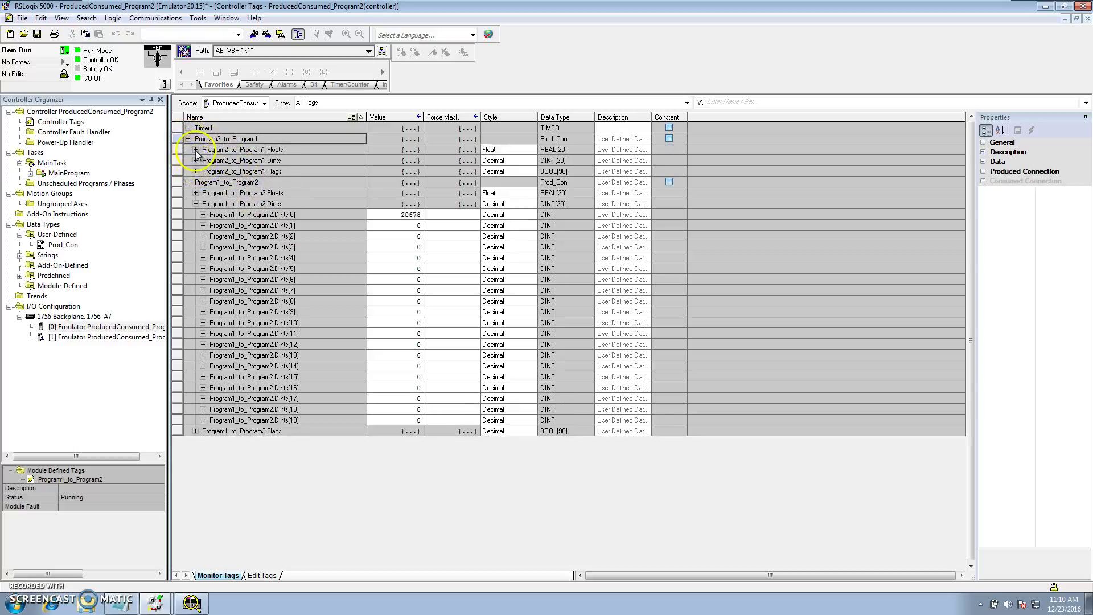
click(195, 160)
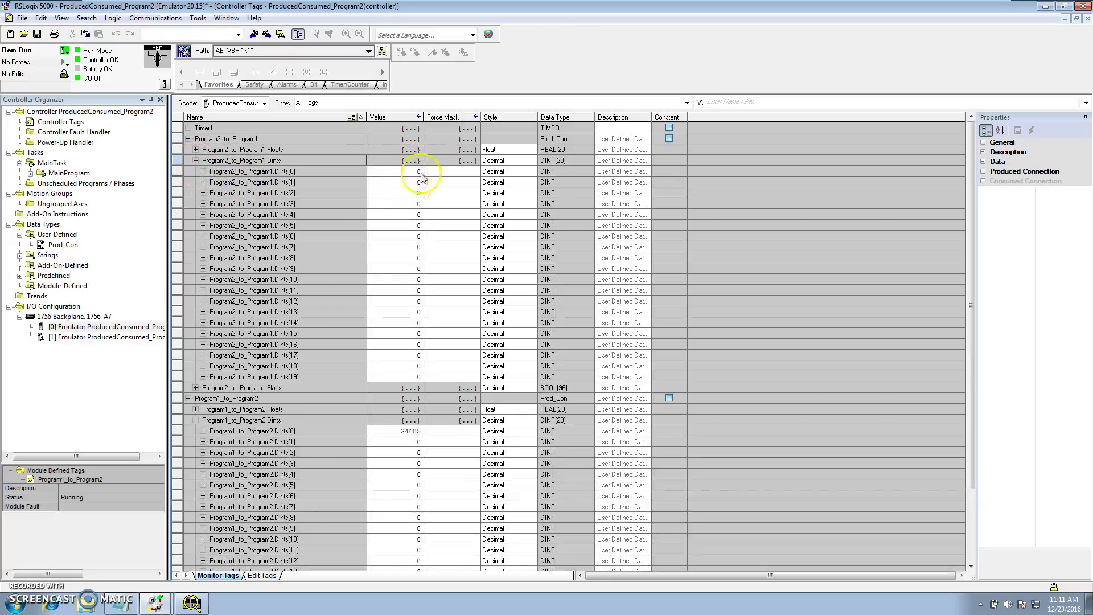
In the ProducedConsumed_Program1 project, open the controller tags and expand only the Dints array of the consumed Program2_to_Program1 tag.
click(157, 603)
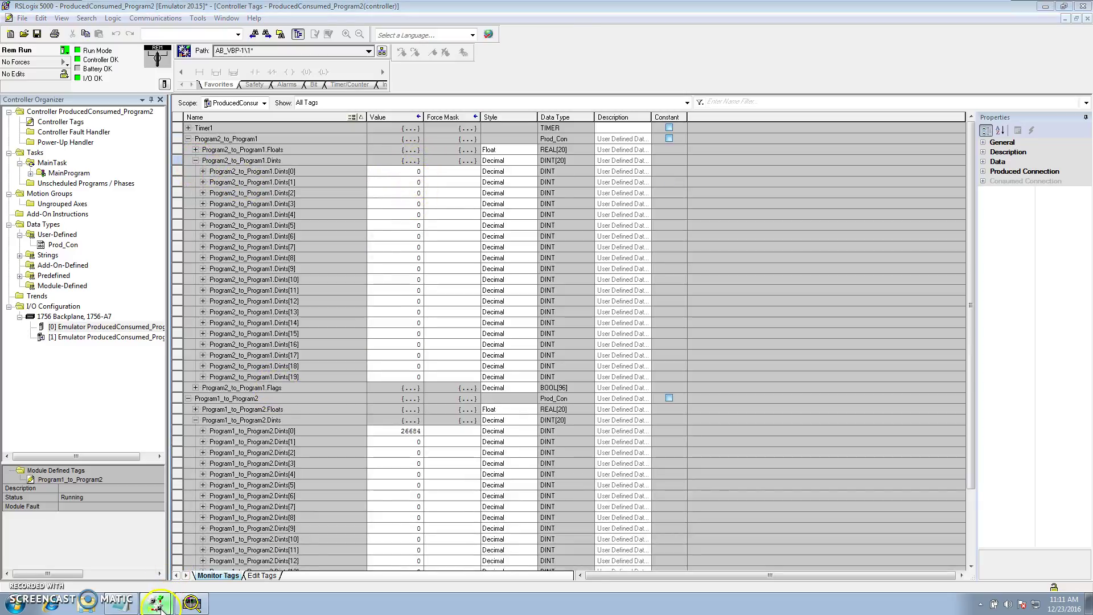
click(169, 560)
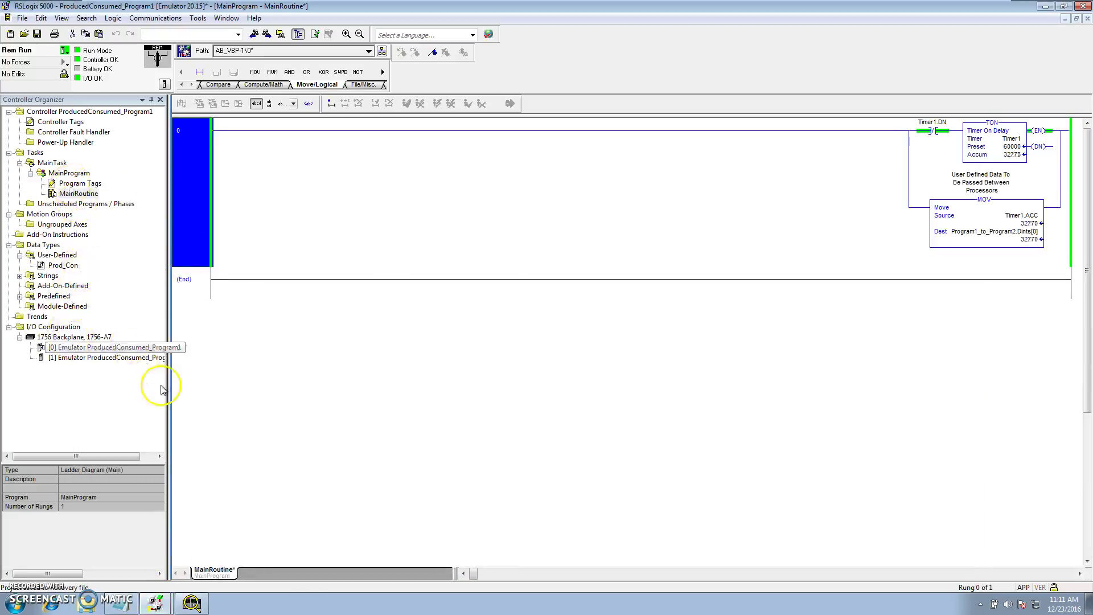
double_click(74, 121)
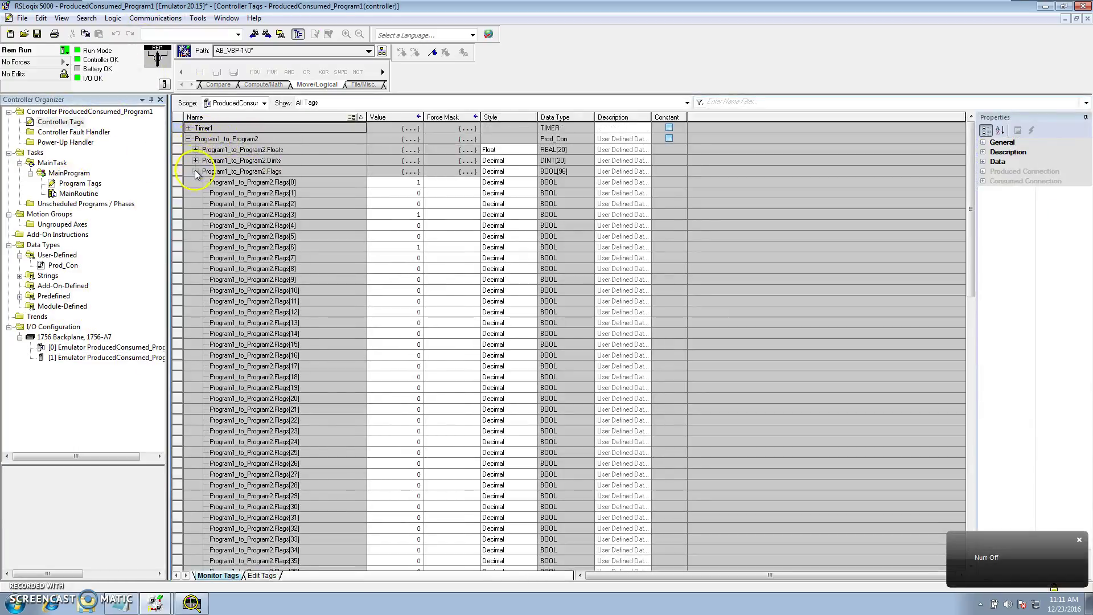
click(195, 172)
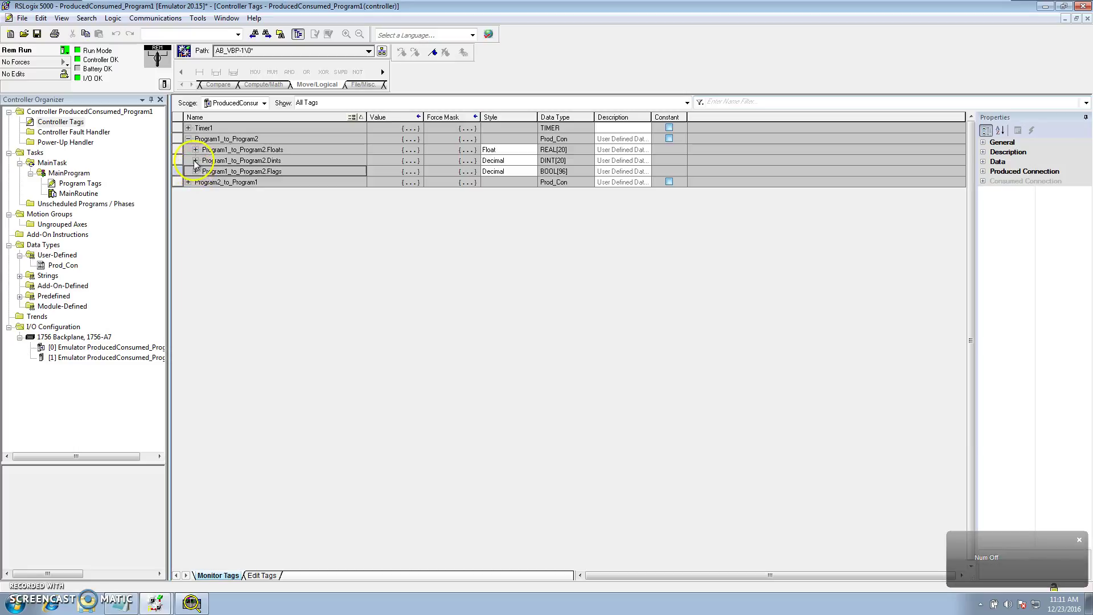
click(195, 161)
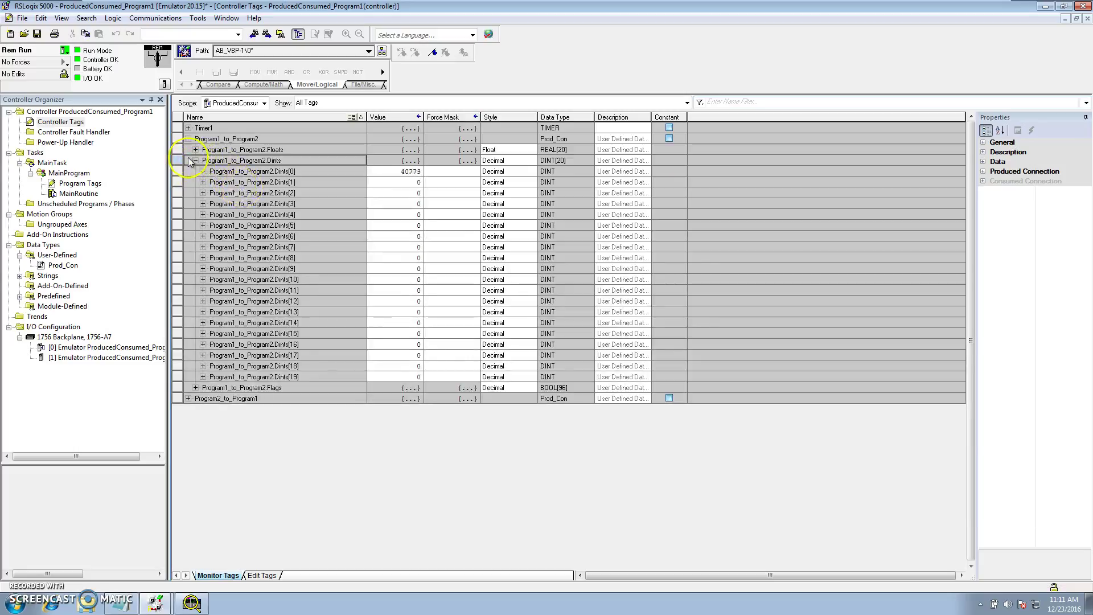
click(191, 160)
click(188, 182)
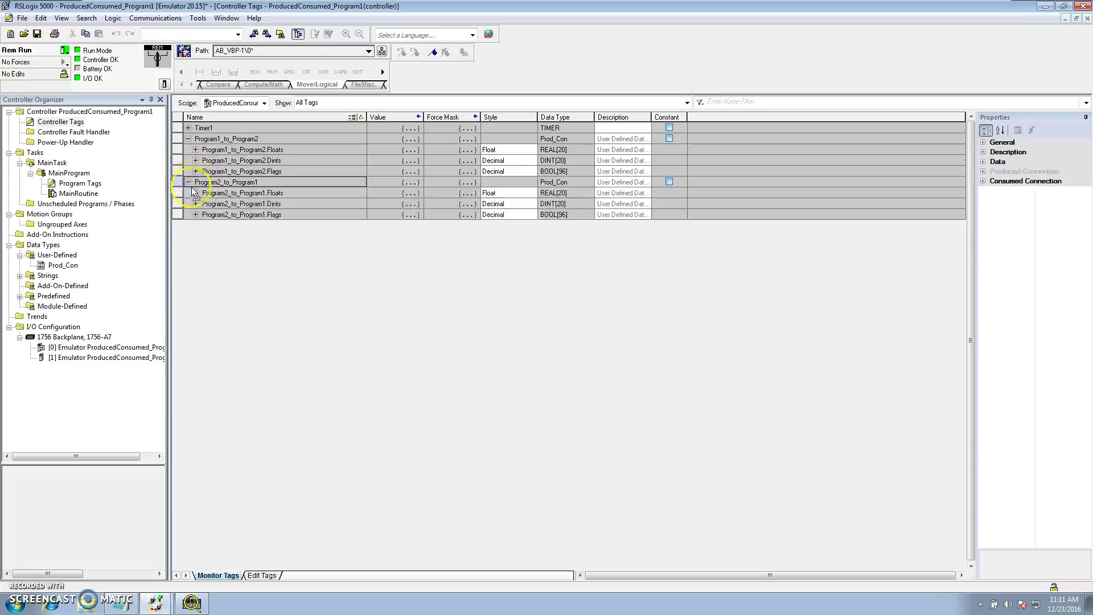
click(195, 204)
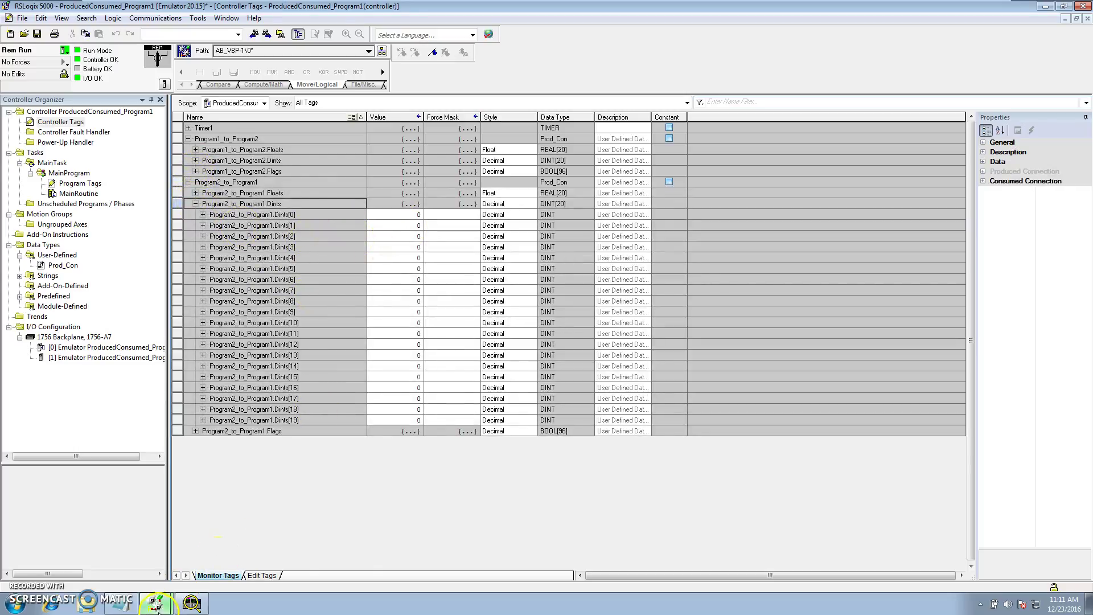
Switch to the ProducedConsumed_Program2 project and open the MainRoutine ladder of MainProgram.
mouse_move(155, 602)
click(165, 577)
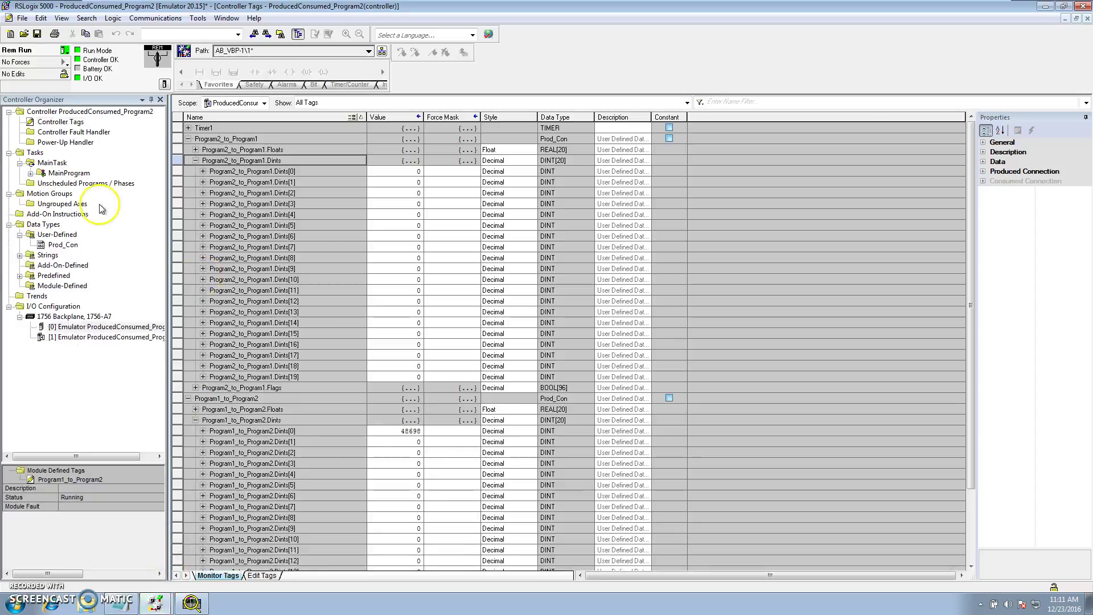
click(31, 173)
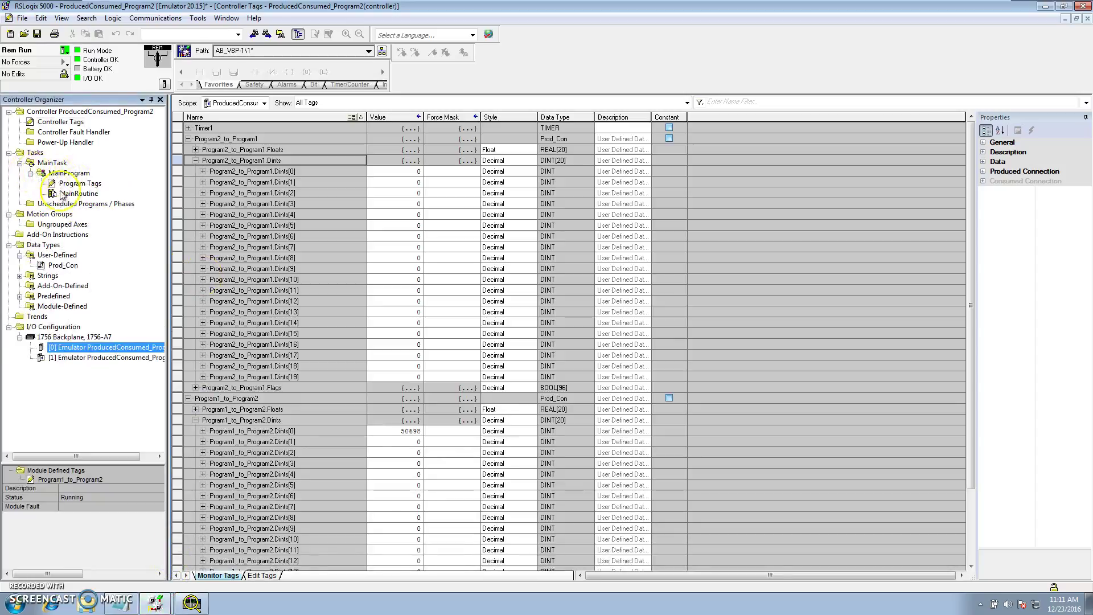
double_click(77, 194)
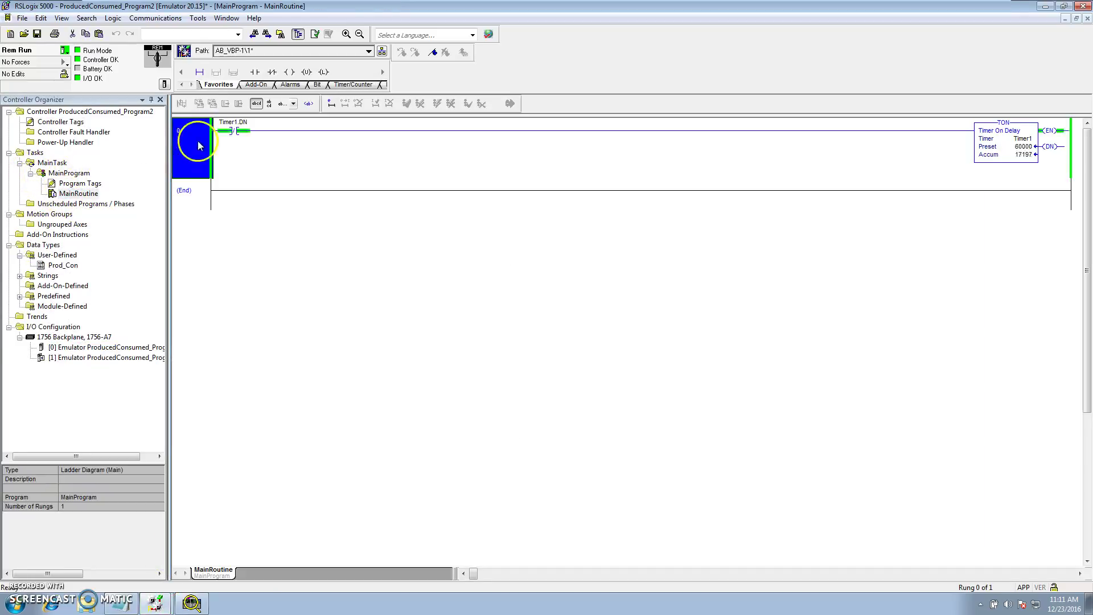
Start editing rung 0 and add a parallel branch around the Timer1.DN contact and the TON instruction.
double_click(185, 153)
drag(228, 153, 233, 132)
drag(956, 145, 1053, 135)
click(908, 183)
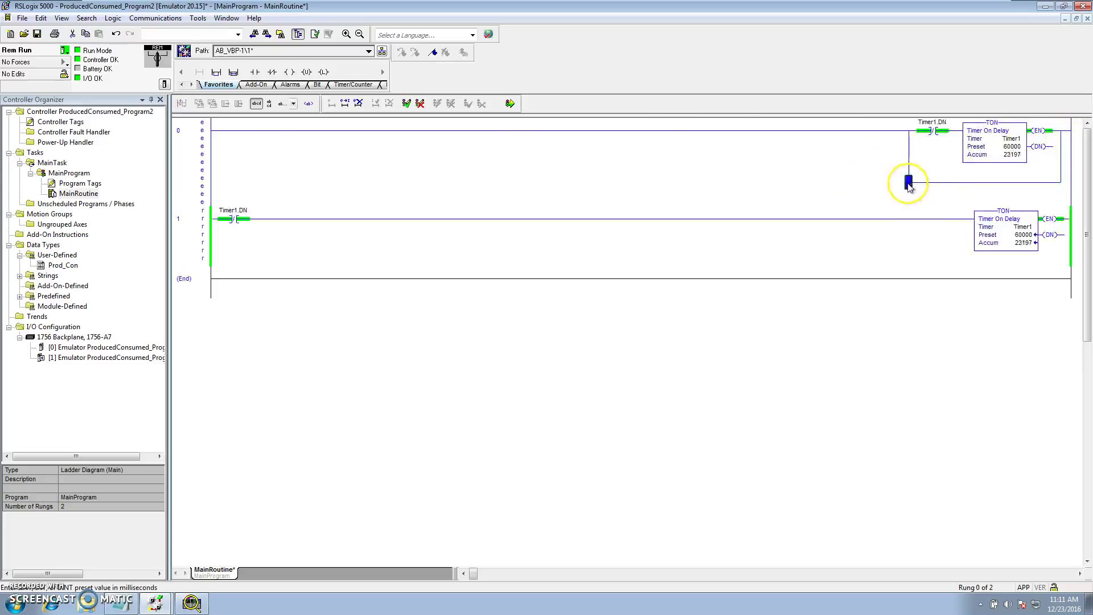
Insert a MOV instruction from the Move/Logical group on the new lower branch of rung 0.
click(191, 84)
click(191, 84)
click(191, 84)
click(191, 85)
click(191, 84)
click(191, 85)
click(304, 84)
drag(255, 72, 920, 178)
Set the MOV source to Timer1.ACC.
drag(1008, 138, 1039, 194)
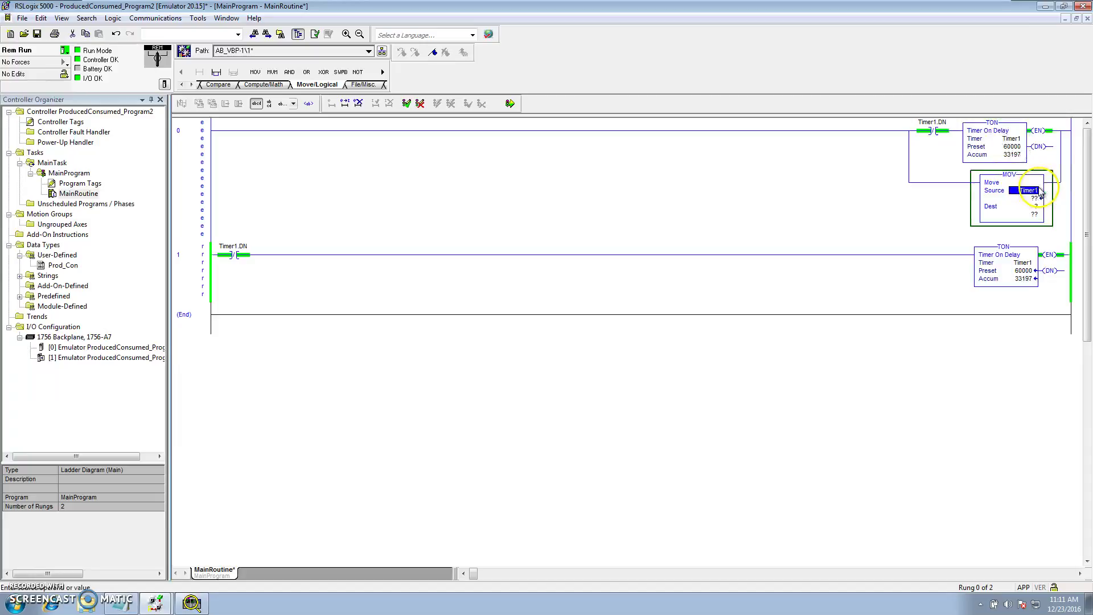
click(1043, 191)
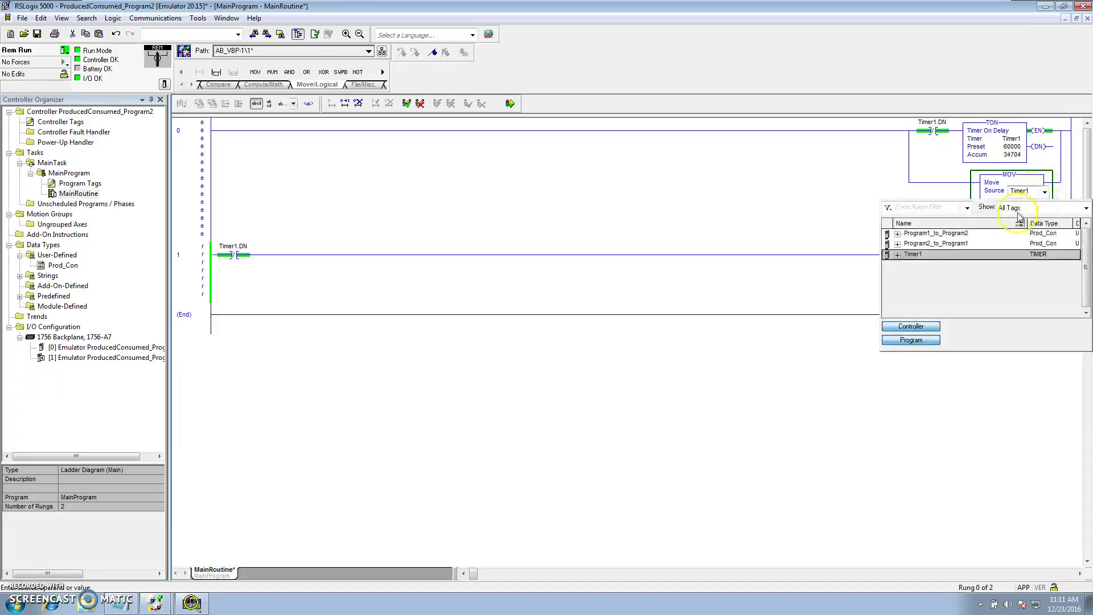
click(898, 254)
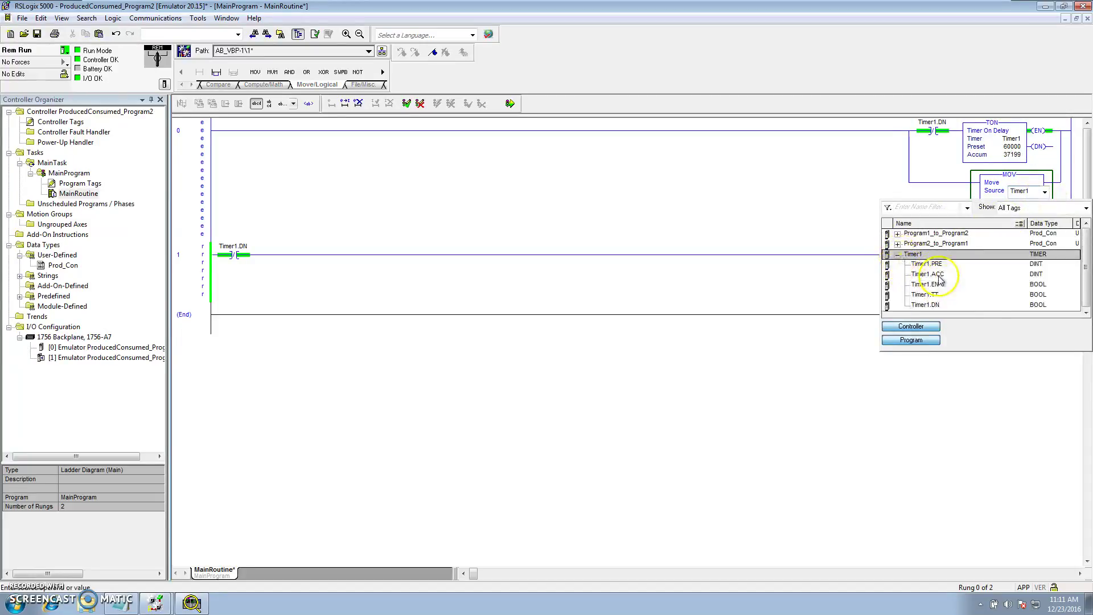
double_click(939, 276)
Set the MOV destination to Program2_to_Program1.Dints[1] and finalize all edits in MainProgram.
double_click(1035, 214)
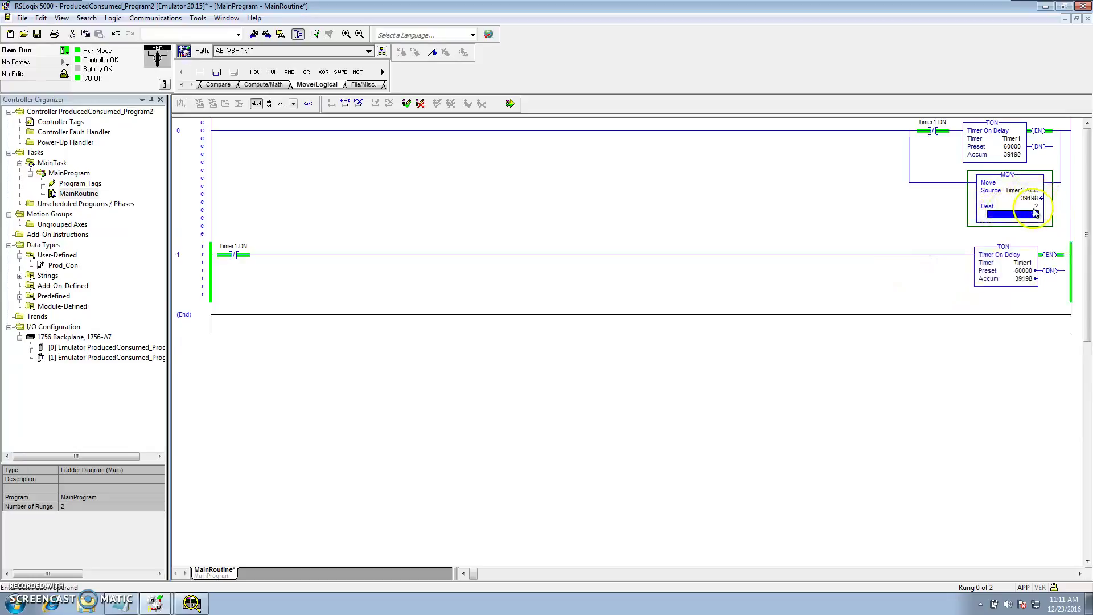
text(program1_to_Program2)
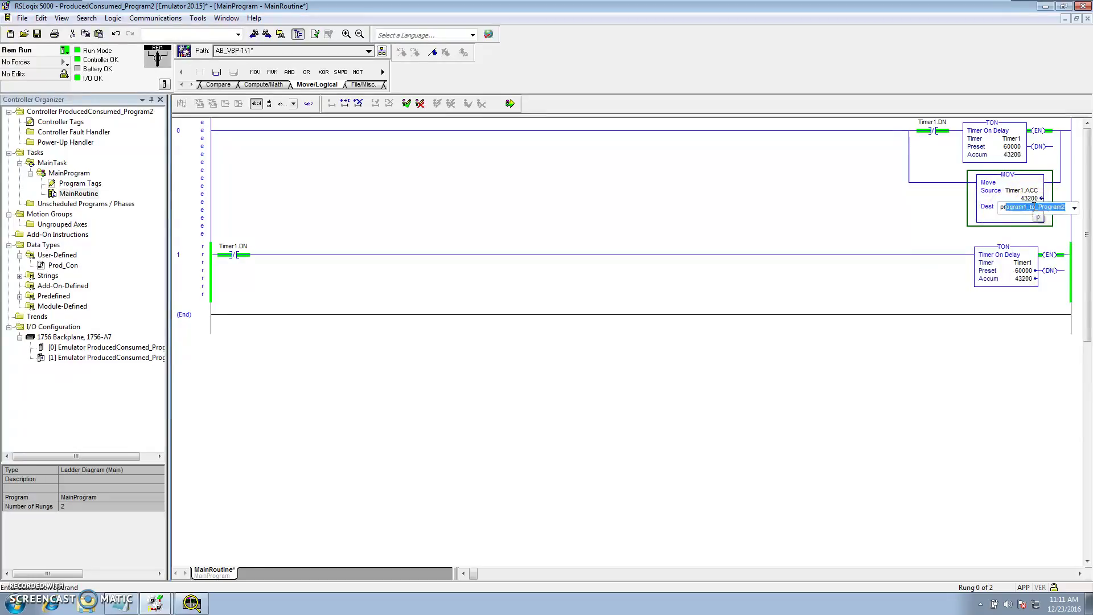
click(1074, 208)
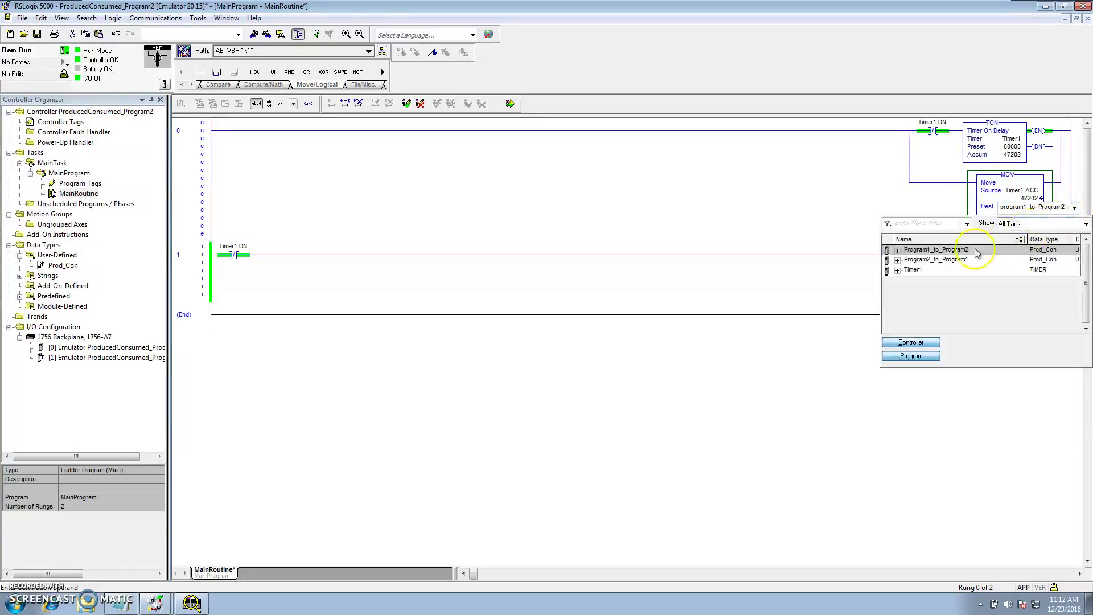
click(898, 260)
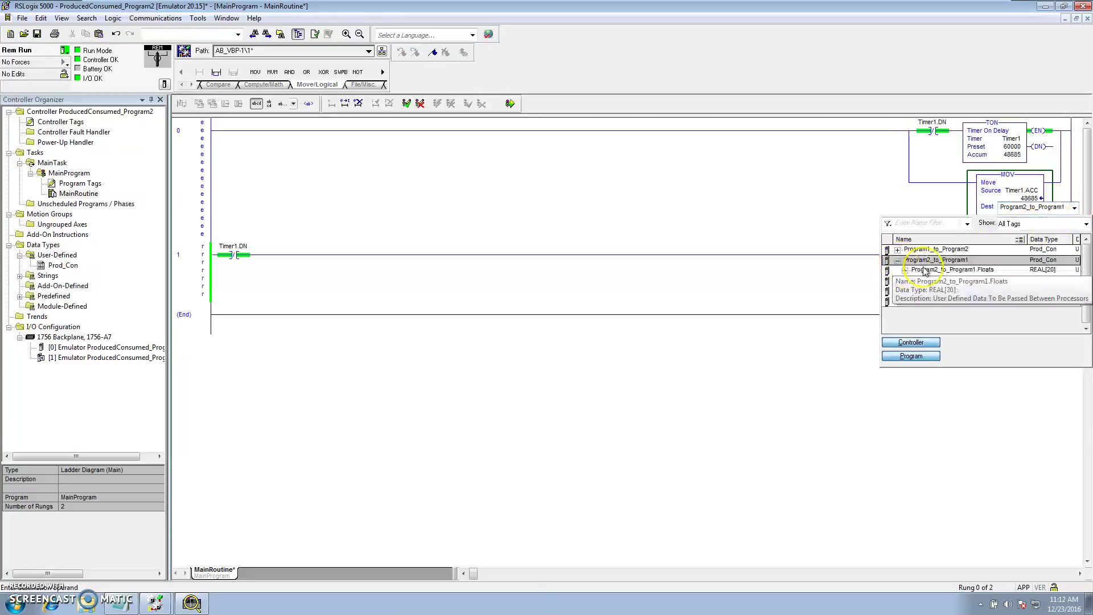
double_click(956, 280)
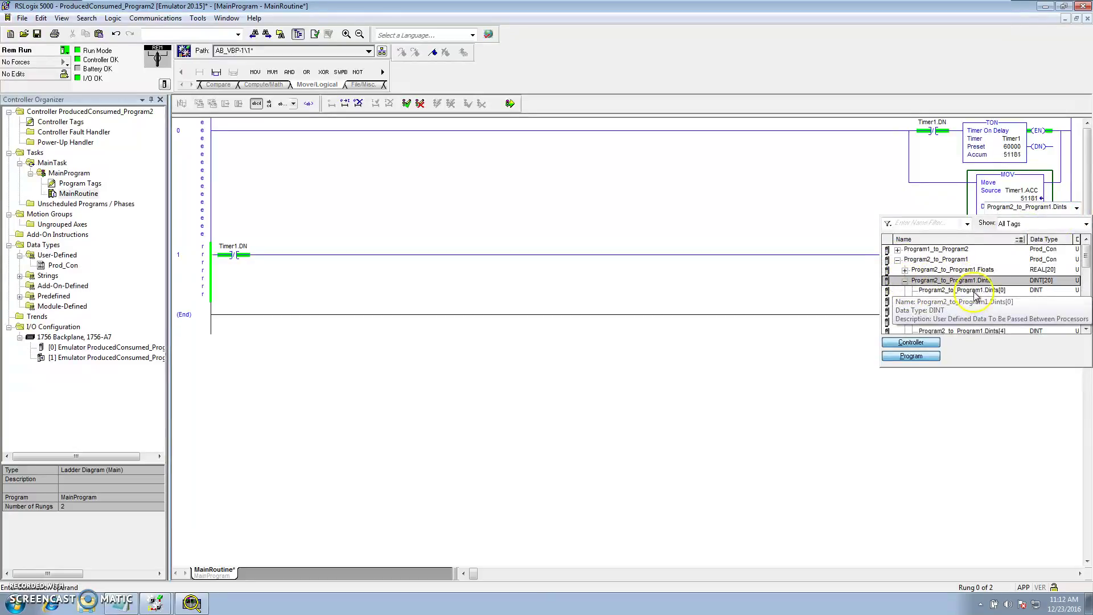
click(974, 292)
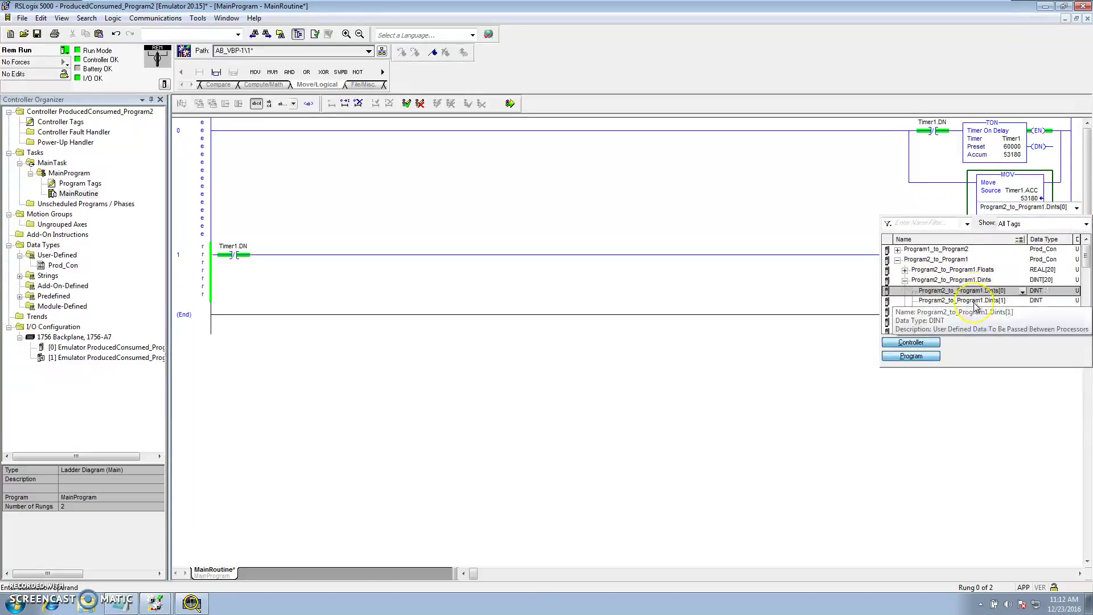
click(975, 300)
click(776, 264)
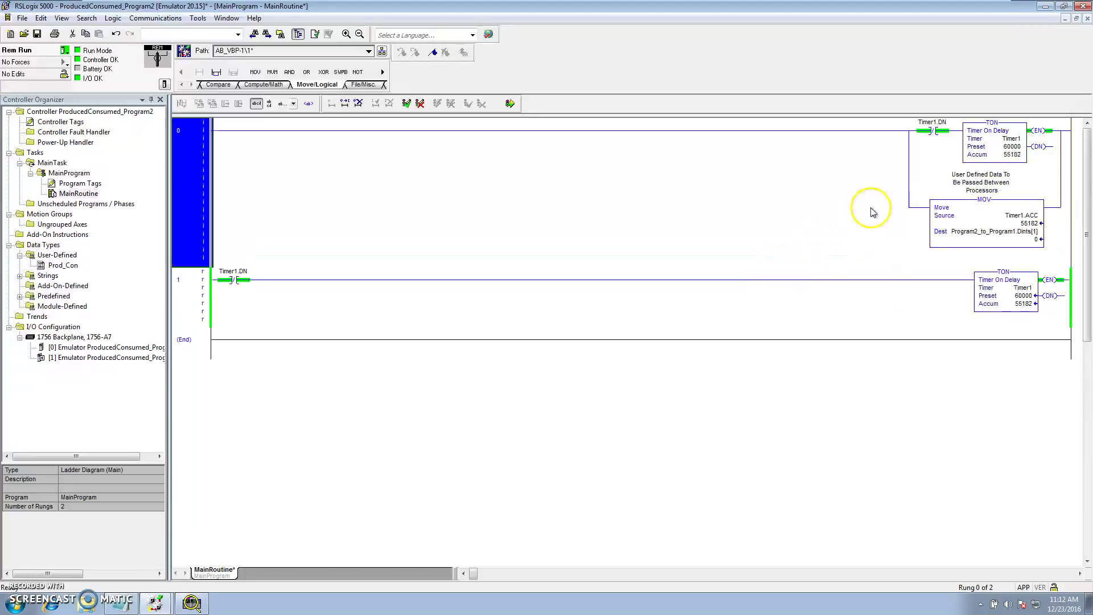
click(510, 103)
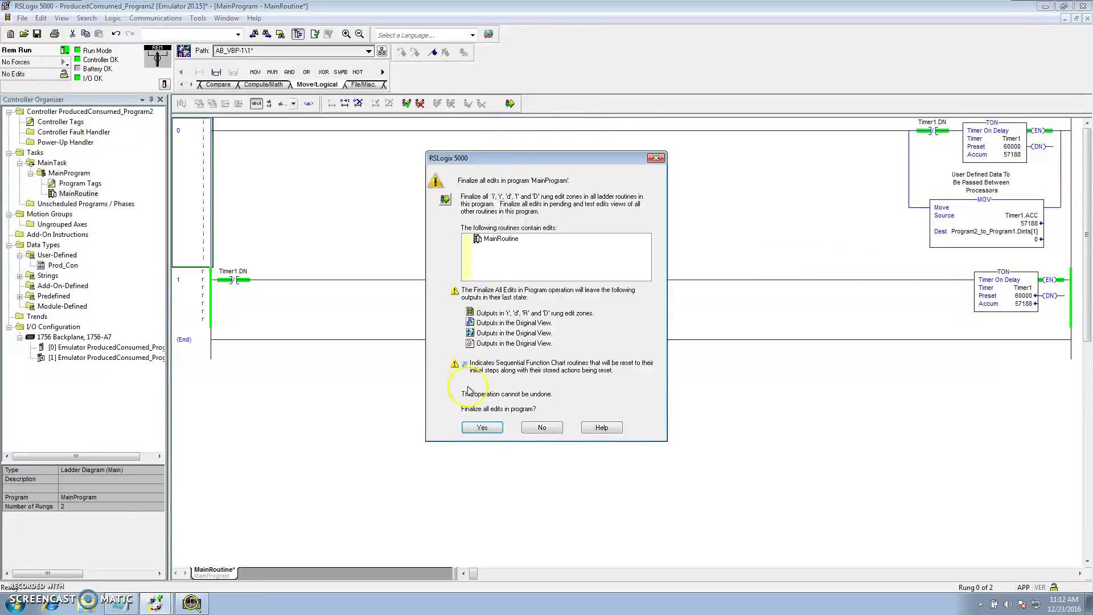
click(482, 427)
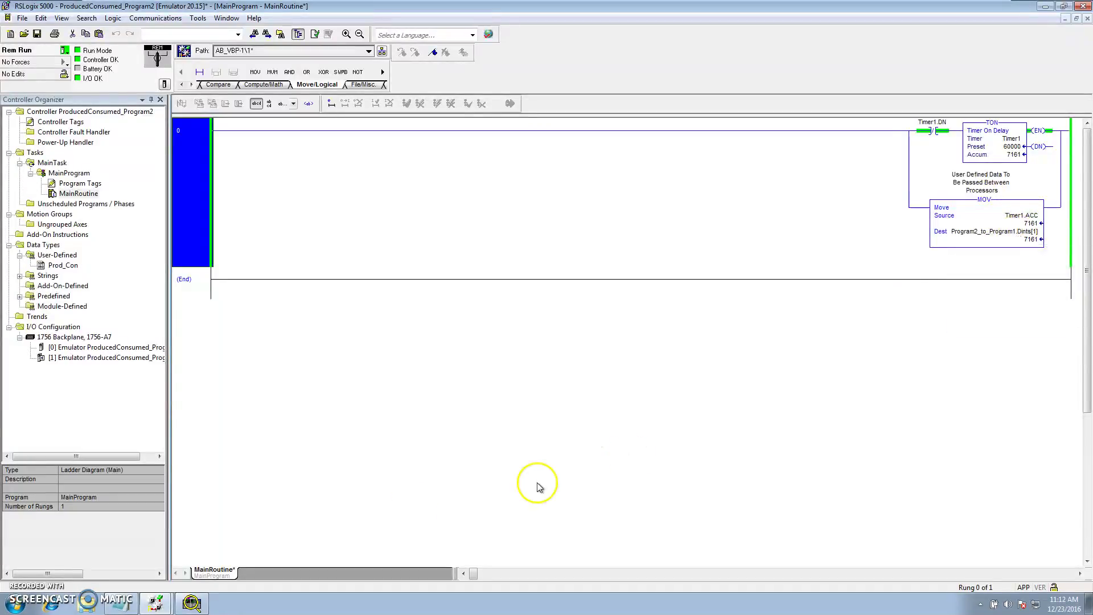
Switch to the ProducedConsumed_Program1 project, check the consumed Program2_to_Program1 Dints values and expand the produced Program1_to_Program2 Dints array.
mouse_move(163, 602)
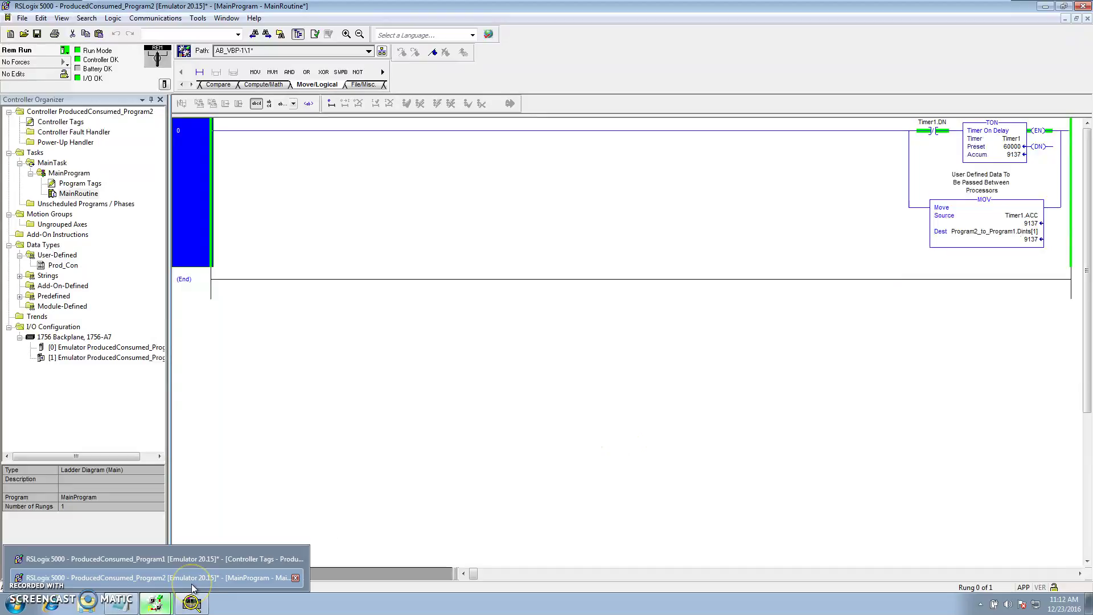
click(156, 602)
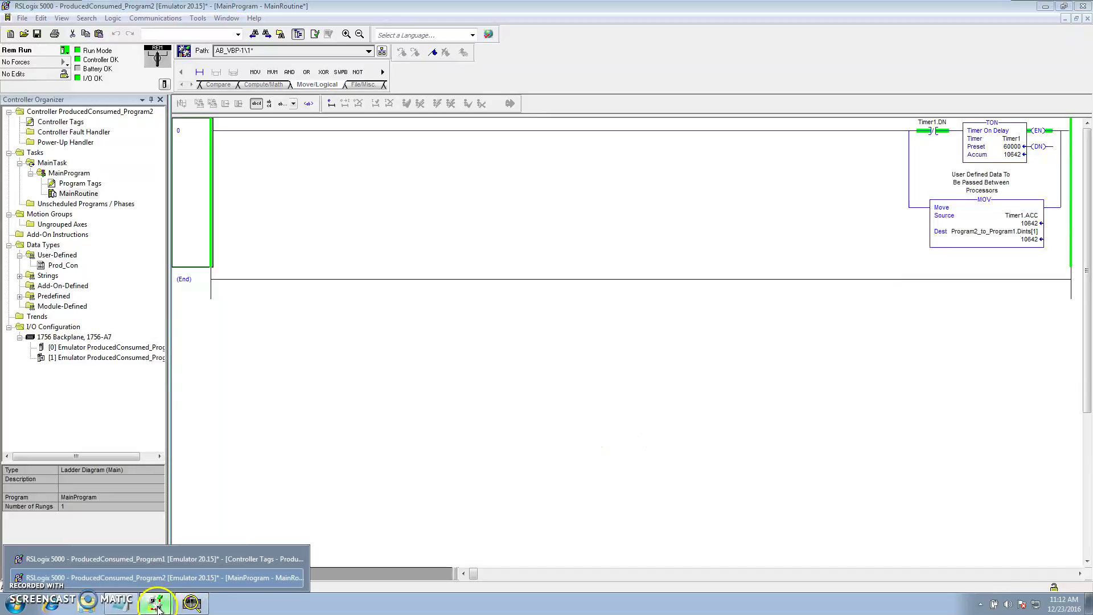
click(161, 564)
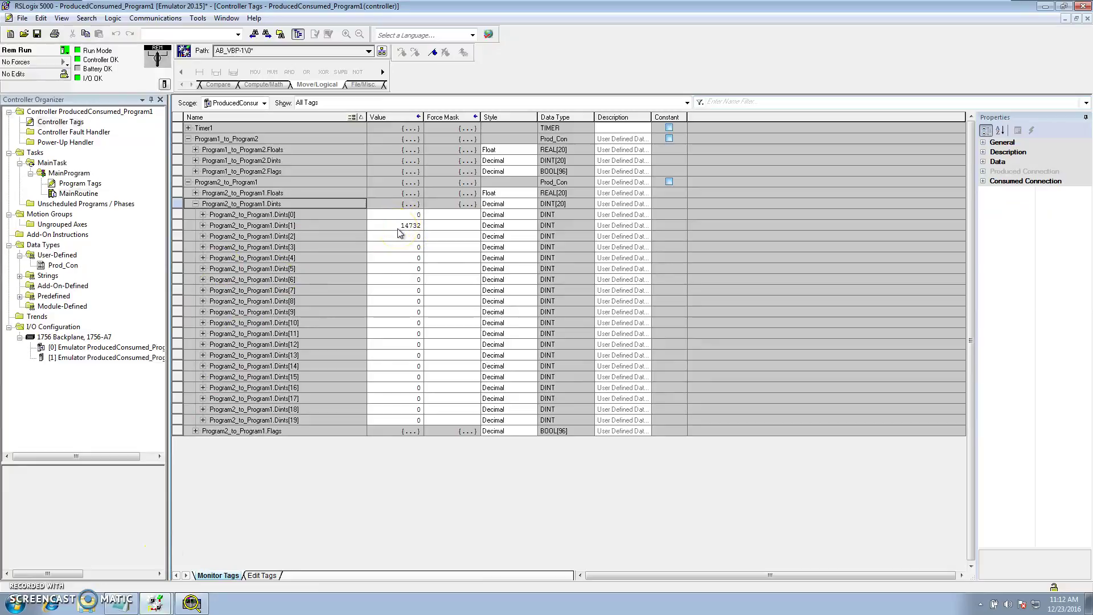
click(195, 160)
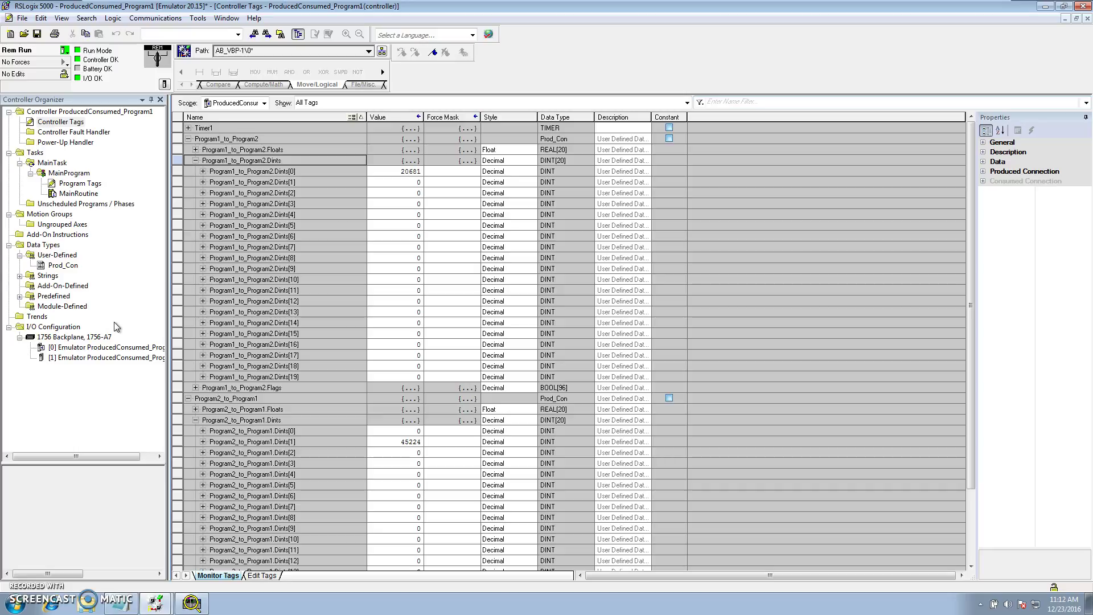
Review the members of the Prod_Con user-defined data type and return to the controller tags.
double_click(67, 265)
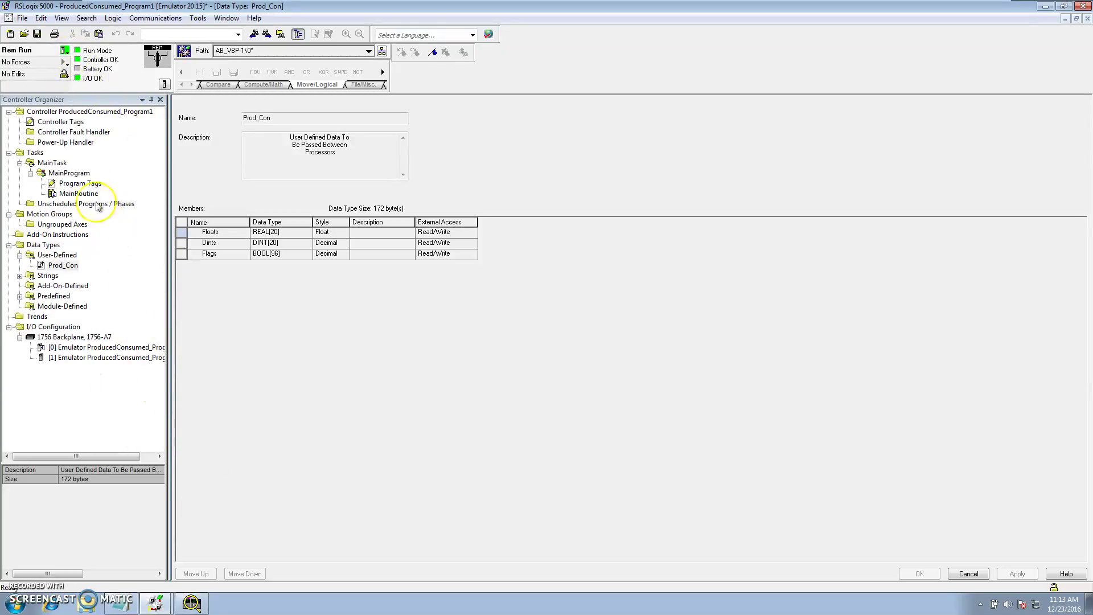
double_click(74, 121)
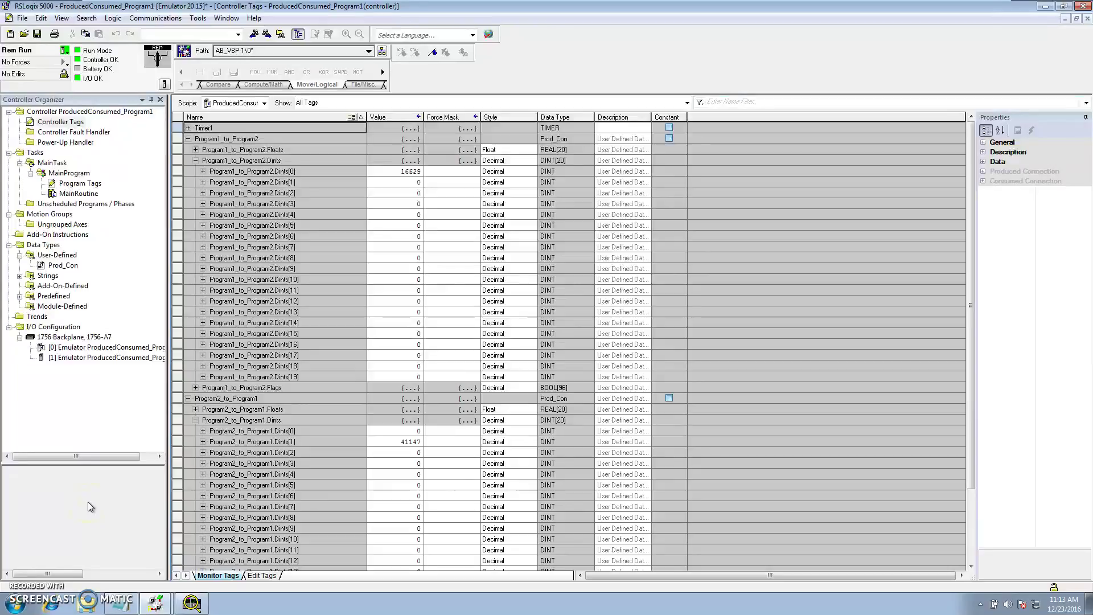
click(23, 570)
key(Num_Lock)
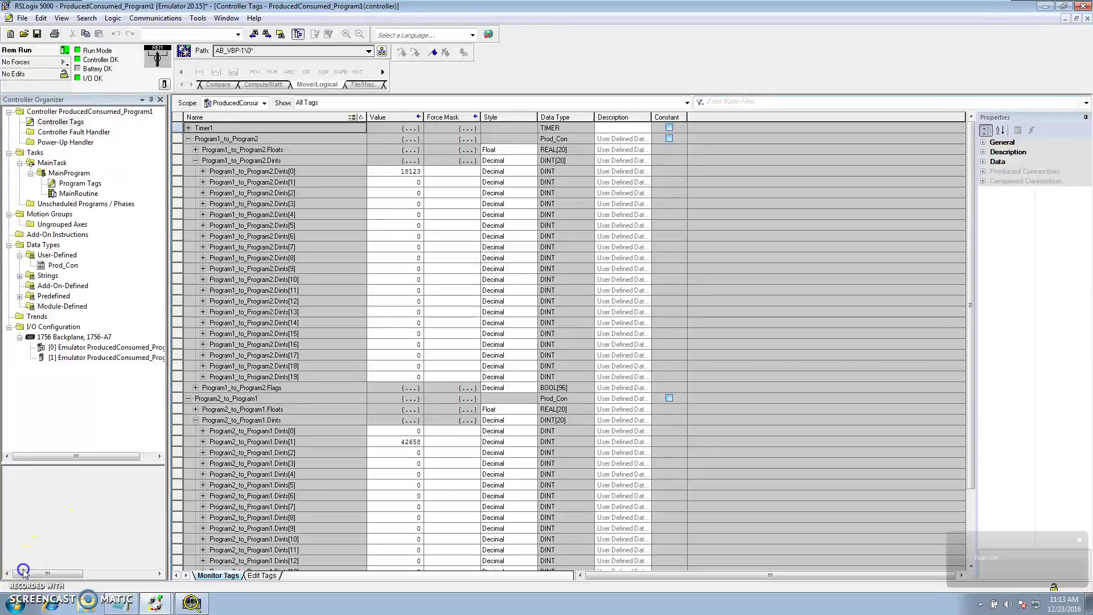